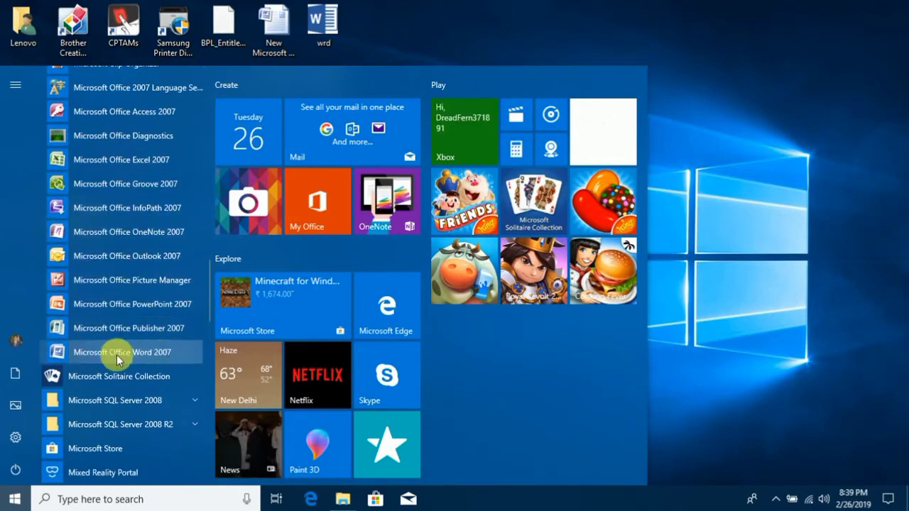
Launch Microsoft Office Word 2007 and refresh the desktop while it loads.
left_click(157, 355)
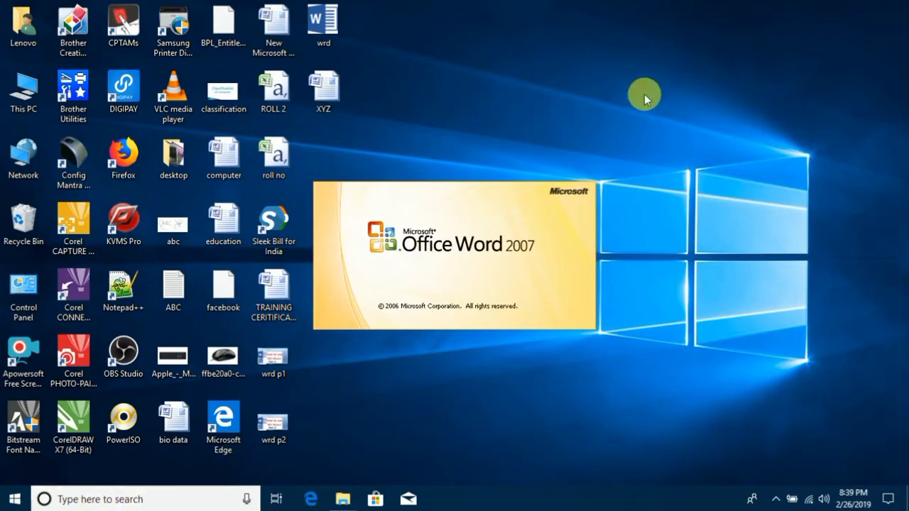
right_click(603, 52)
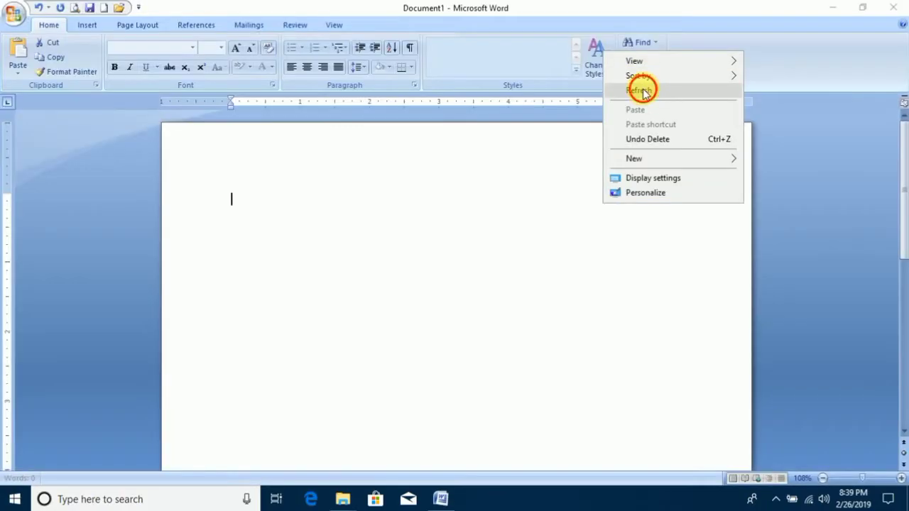
left_click(635, 89)
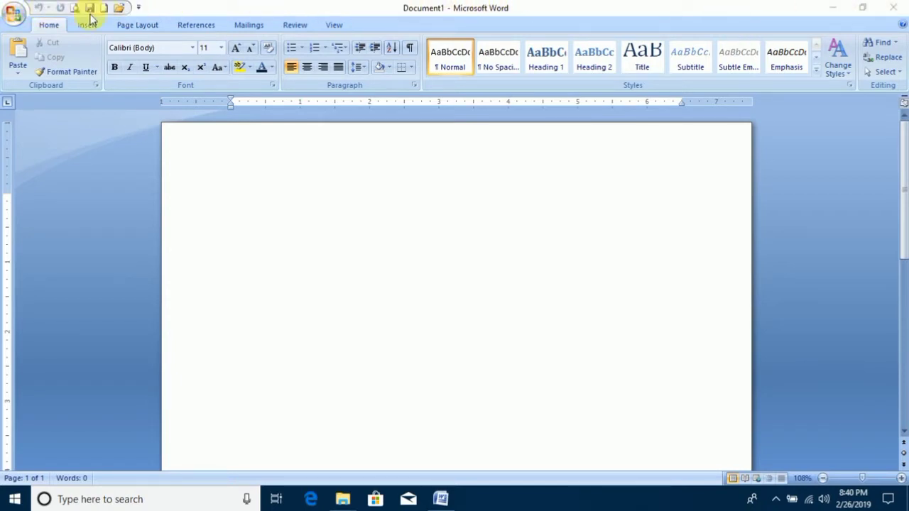
Examine the Quick Access Toolbar options and the insert, page layout and references commands, then return to the home commands.
left_click(140, 7)
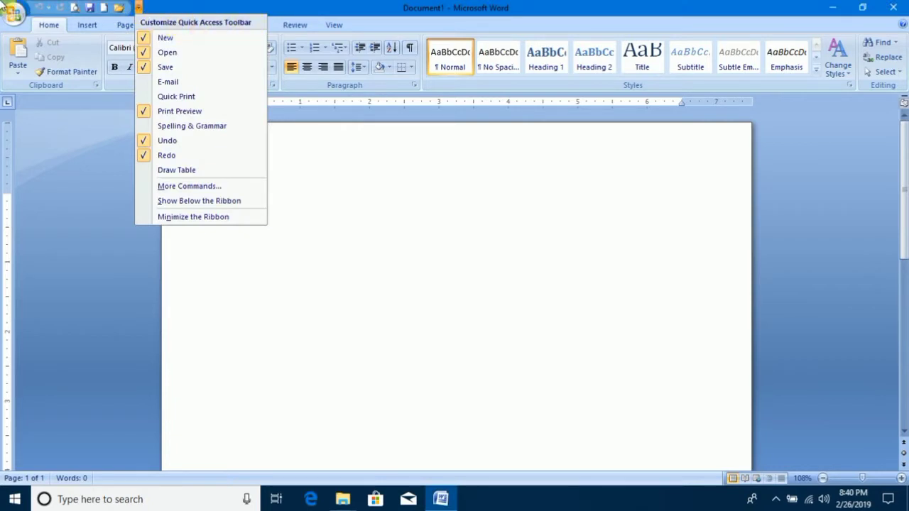
left_click(33, 163)
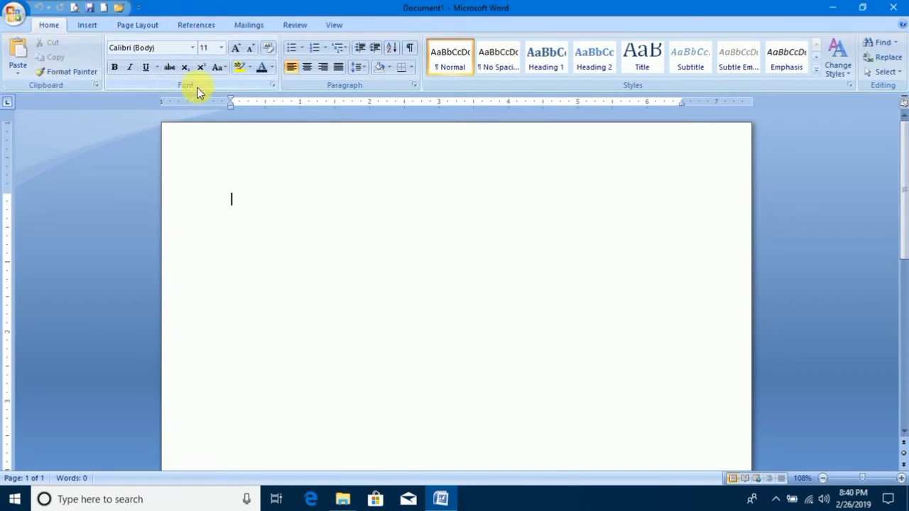
left_click(86, 24)
left_click(135, 26)
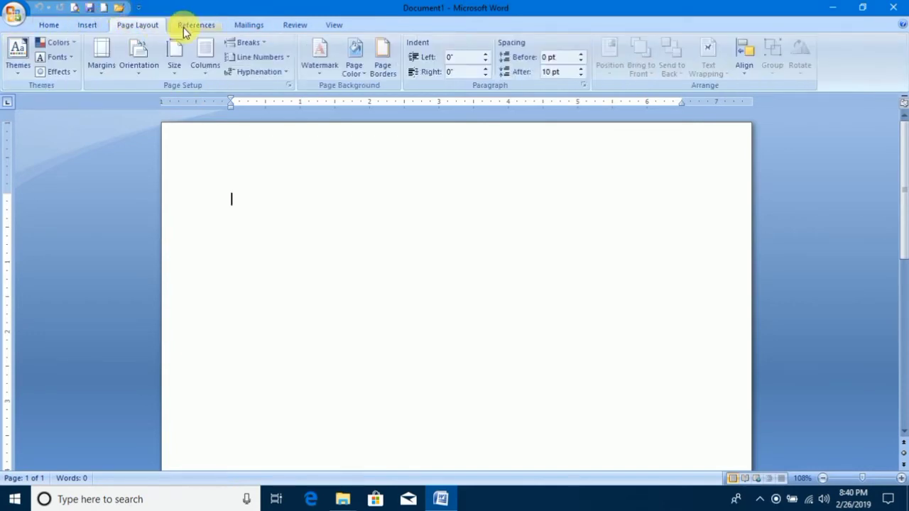
left_click(184, 25)
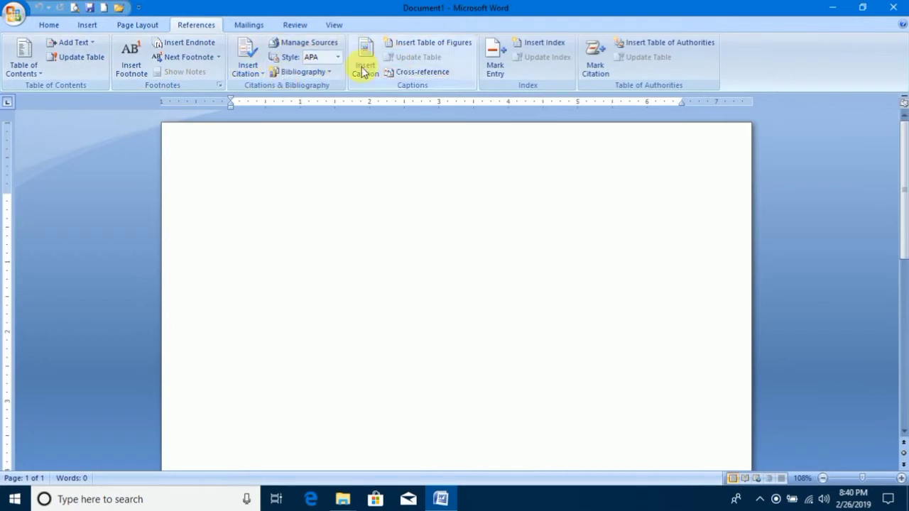
left_click(47, 26)
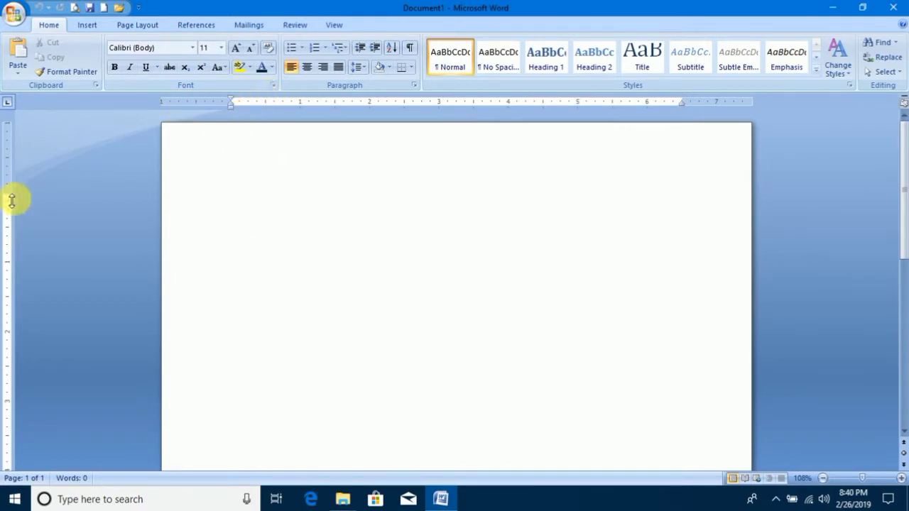
Reduce the page's top margin, enter the sample text "dsfdsfdsf" and select it.
left_click_drag(19, 169, 19, 166)
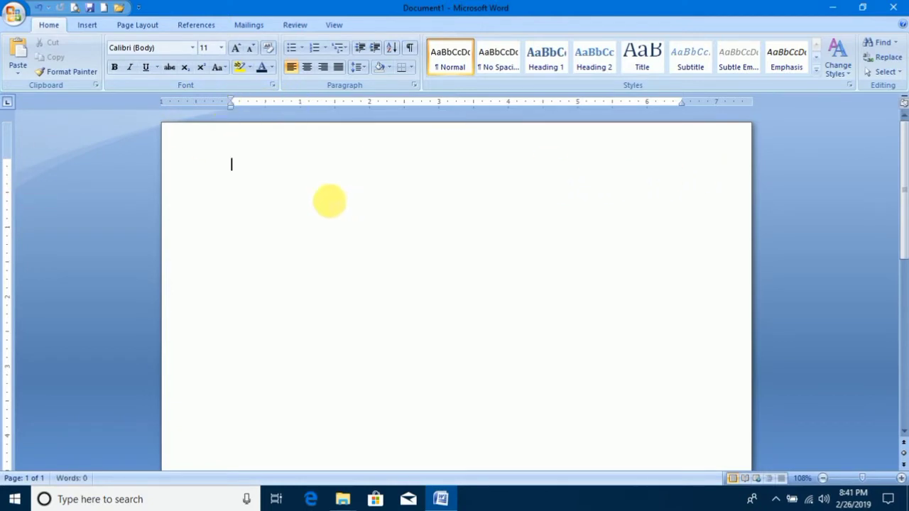
type("dsfdsfdsf")
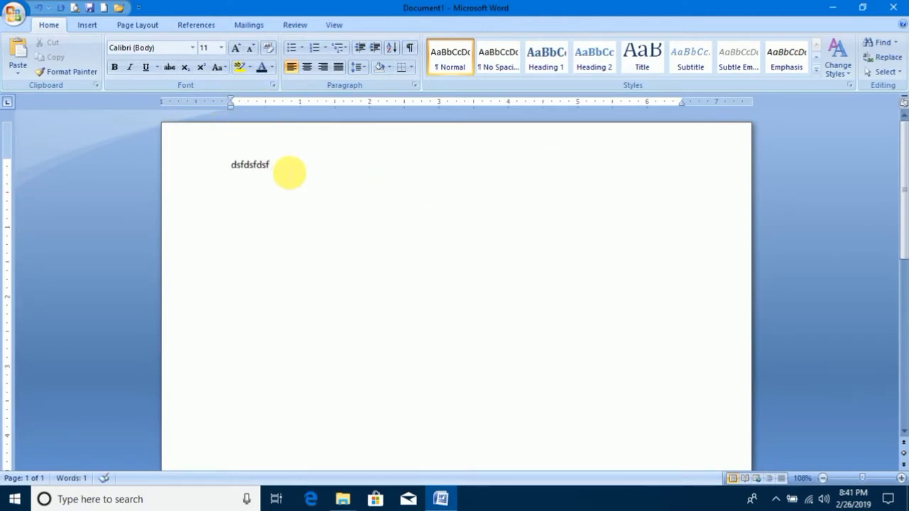
left_click_drag(289, 175, 228, 166)
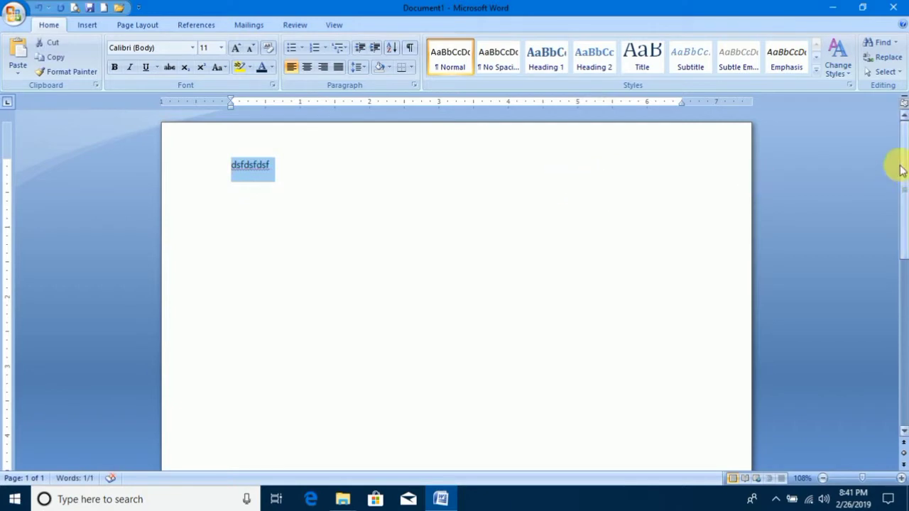
Zoom the page to 172%, view its different parts and look over the file commands.
left_click_drag(901, 168, 899, 284)
left_click(868, 478)
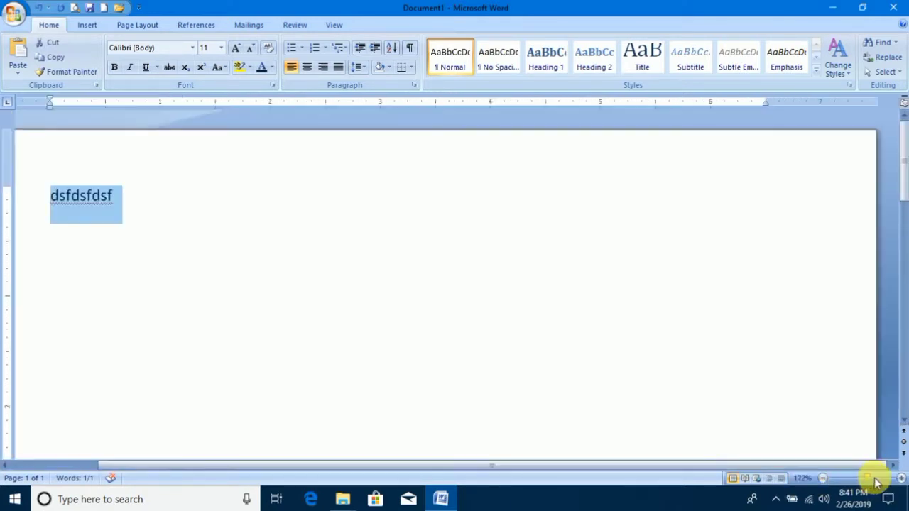
left_click_drag(775, 469, 660, 470)
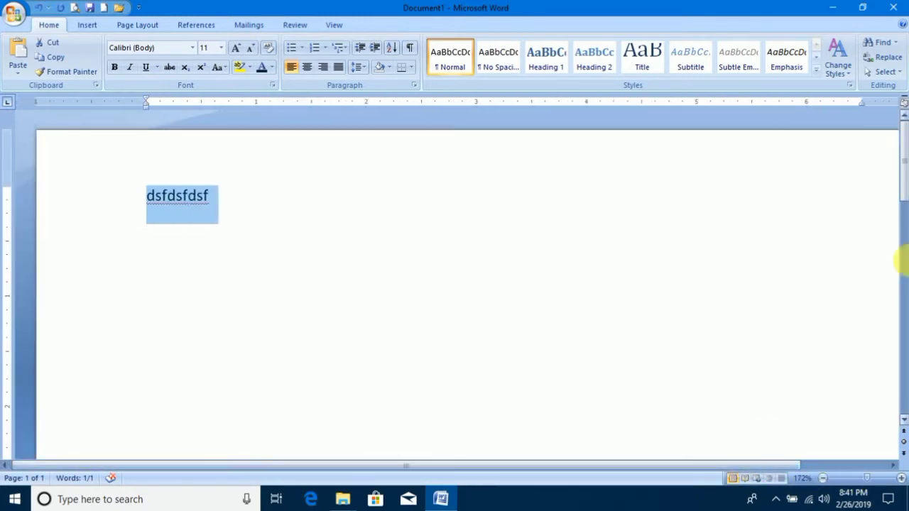
left_click_drag(905, 134, 904, 208)
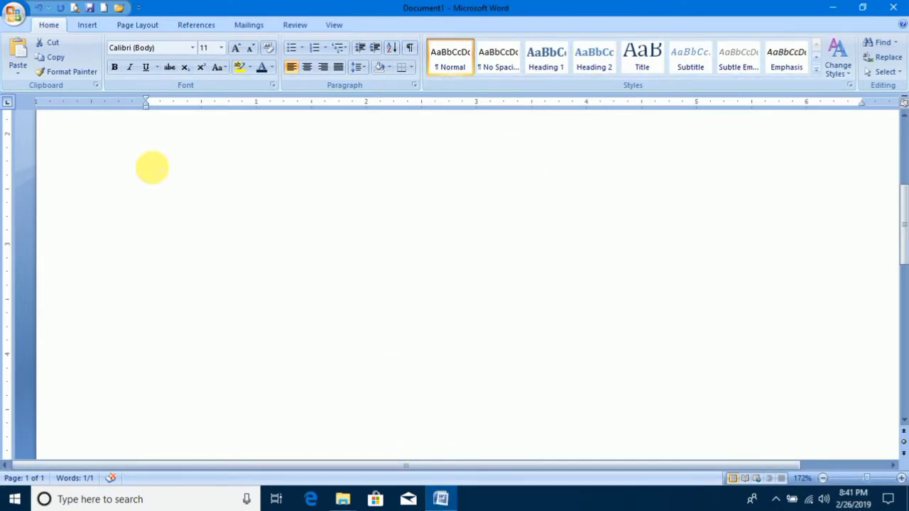
left_click(13, 23)
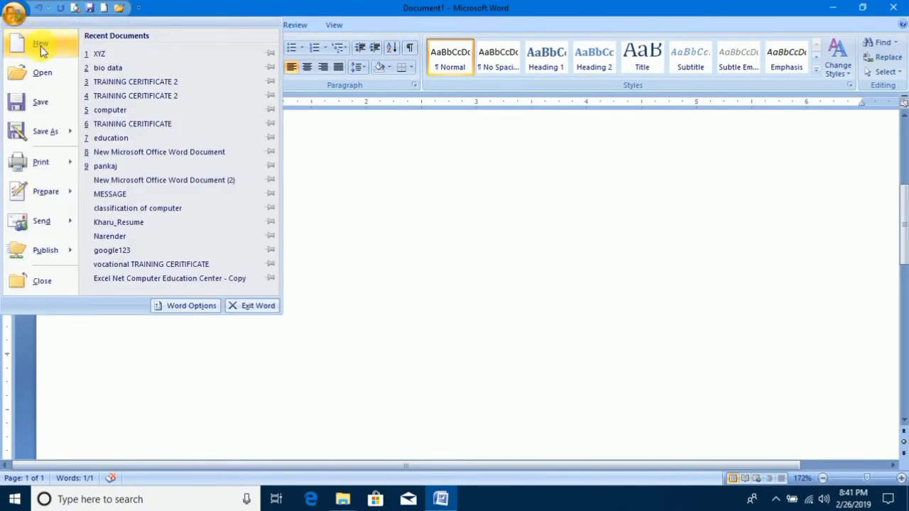
left_click(157, 135)
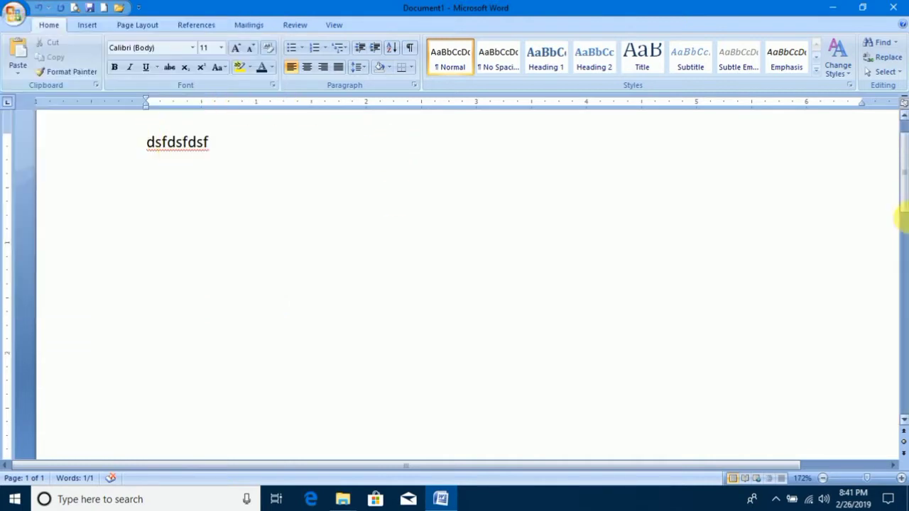
Add the practice lines "Sada", "Sd", "Asd", "As", "D" and "ad" below the first line.
scroll(906, 191, "up", 1)
left_click(270, 201)
key("Return")
type("sad")
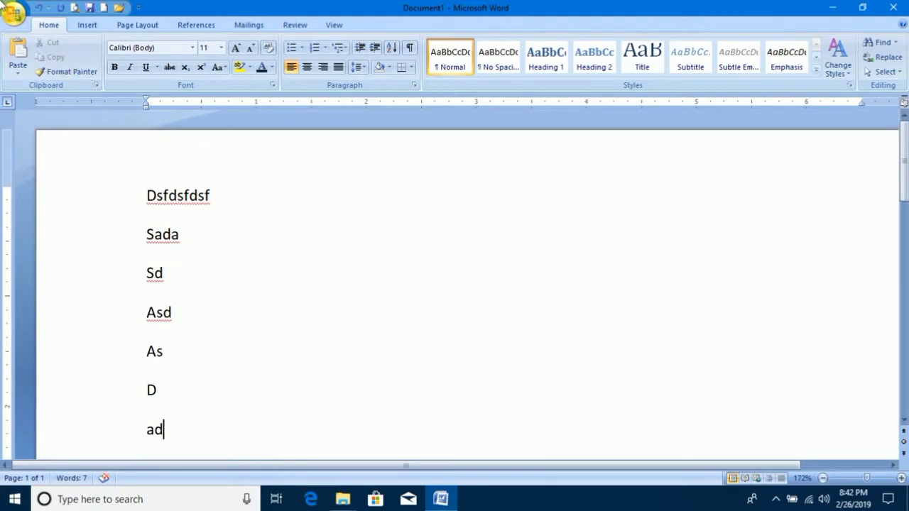
Create a new document from the Blank document template.
left_click(15, 15)
left_click(50, 44)
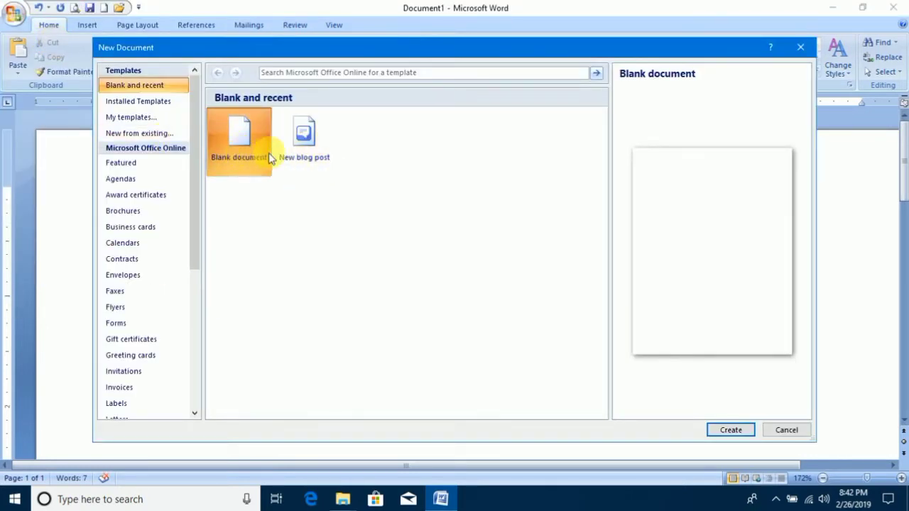
left_click(726, 430)
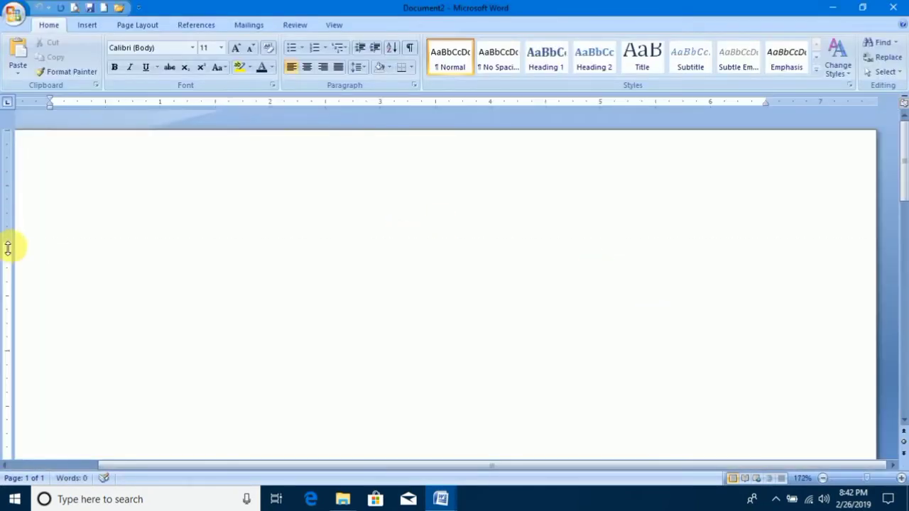
Reduce the new page's top margin and set the zoom to 108%.
left_click_drag(8, 248, 6, 165)
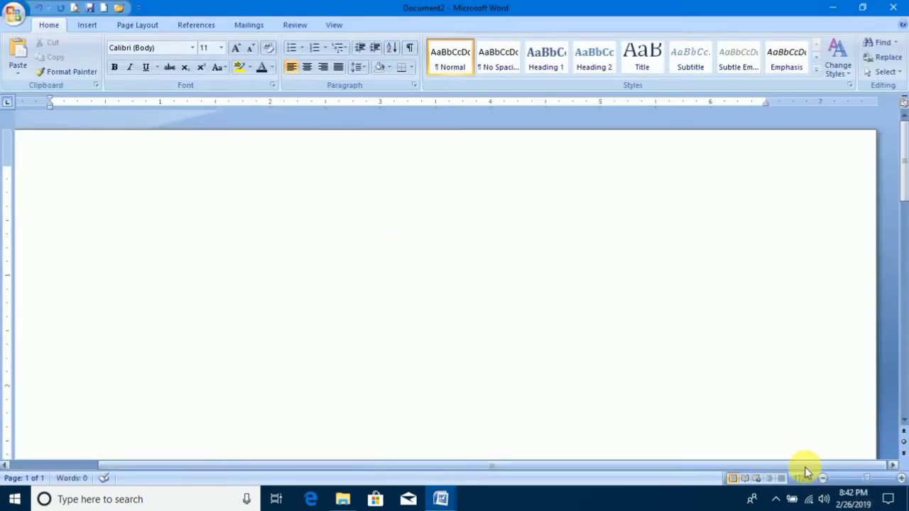
left_click_drag(805, 467, 692, 466)
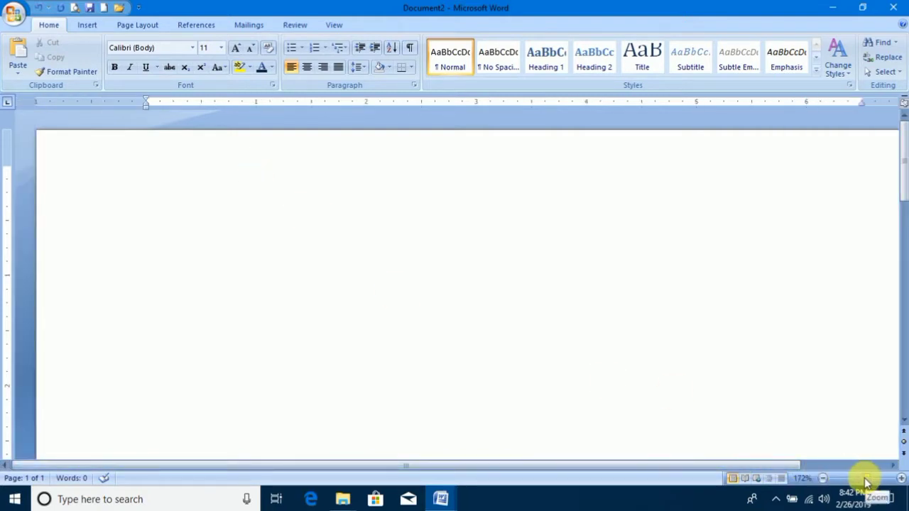
left_click(867, 483)
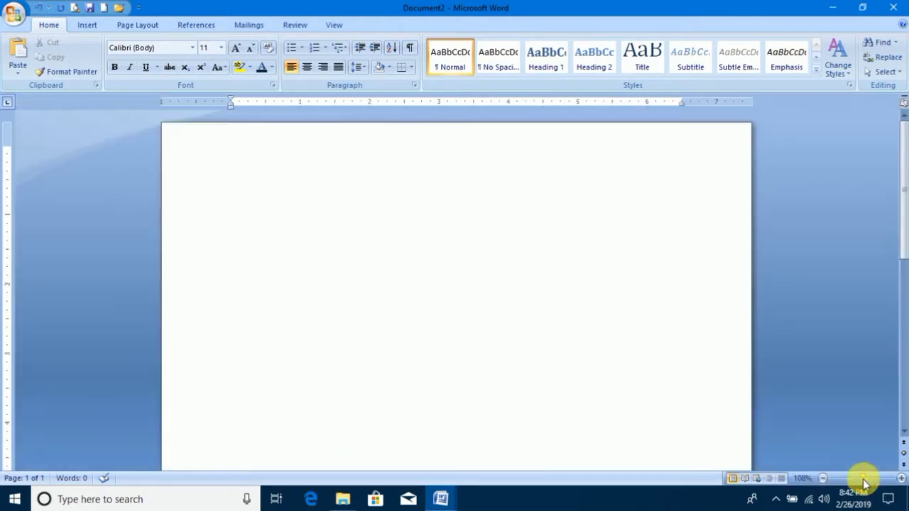
Enter "Welcome to digital computer institute" as the first line of the blank page and select it.
left_click(16, 13)
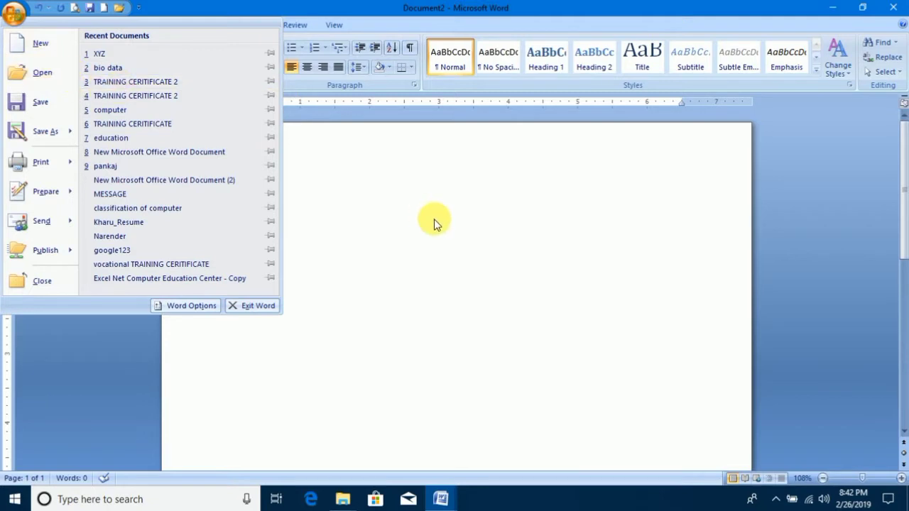
left_click(339, 203)
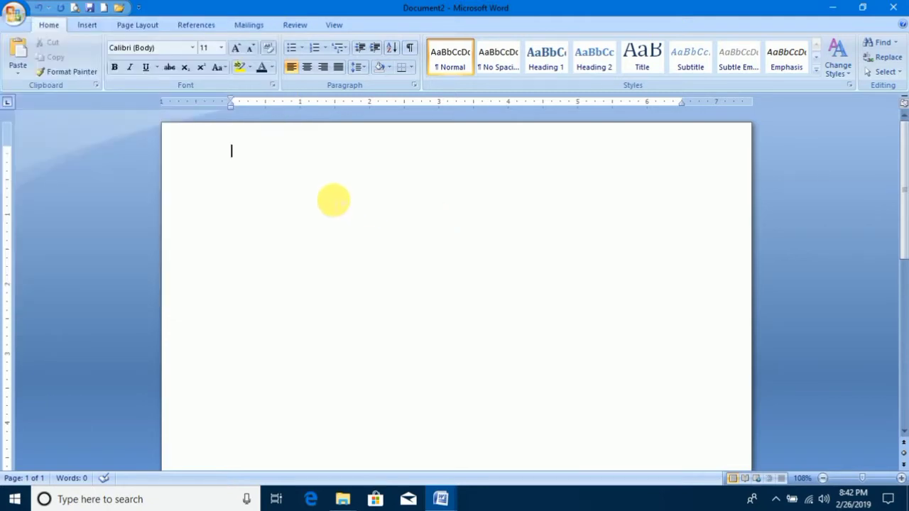
type("w")
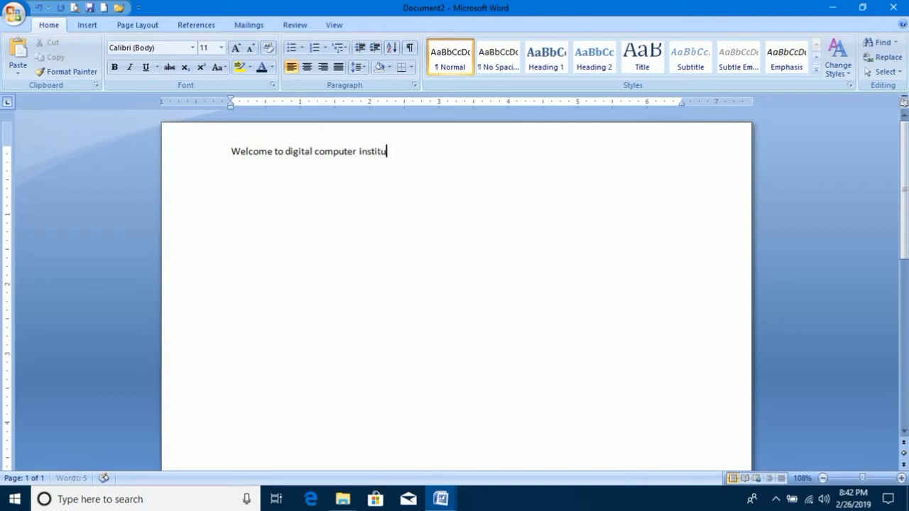
left_click_drag(505, 171, 223, 147)
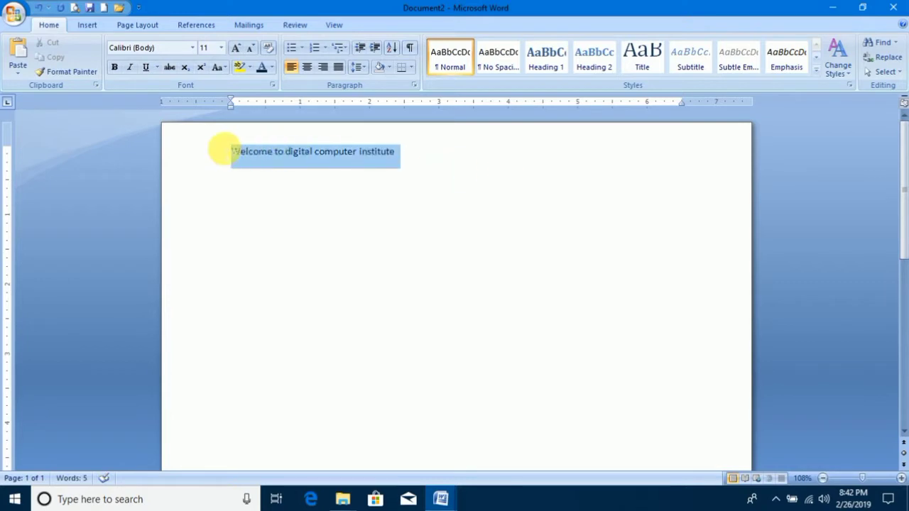
Save the document to the Desktop as "computer", replacing the existing file.
left_click(13, 12)
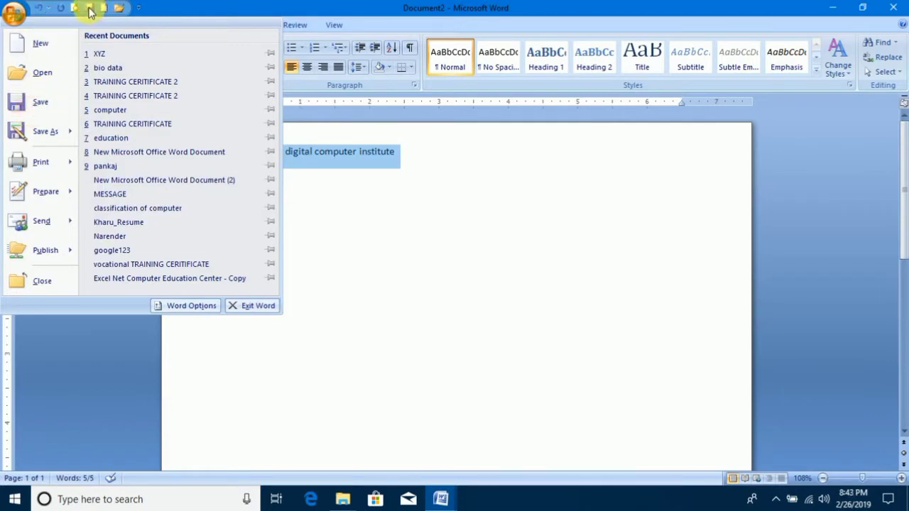
left_click(23, 108)
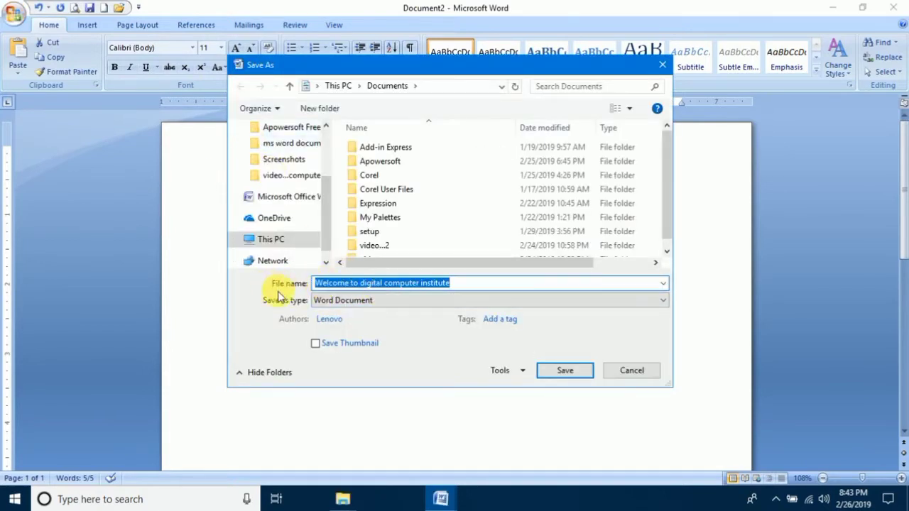
left_click_drag(468, 283, 296, 284)
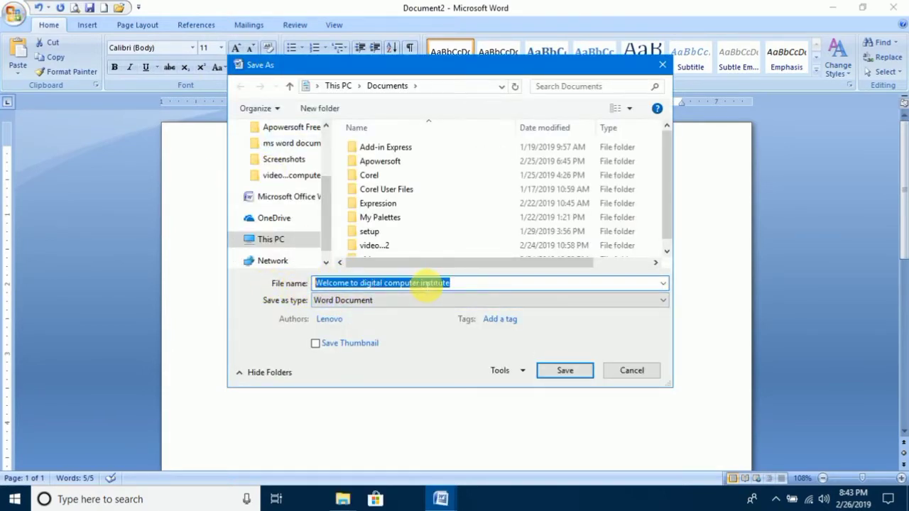
type("computer")
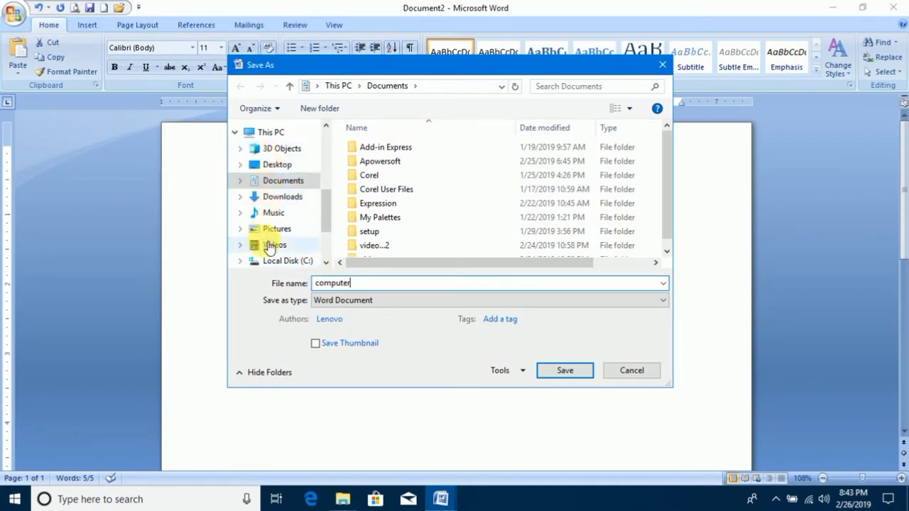
left_click(279, 168)
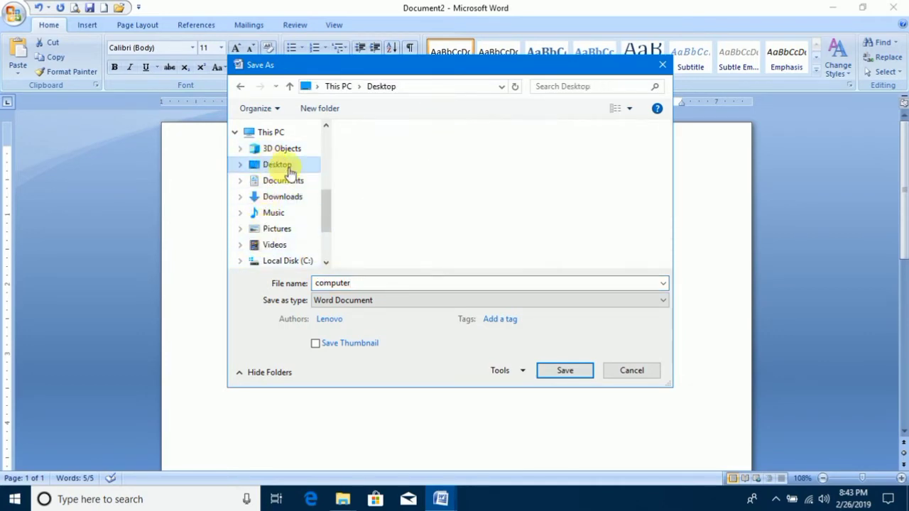
left_click(576, 375)
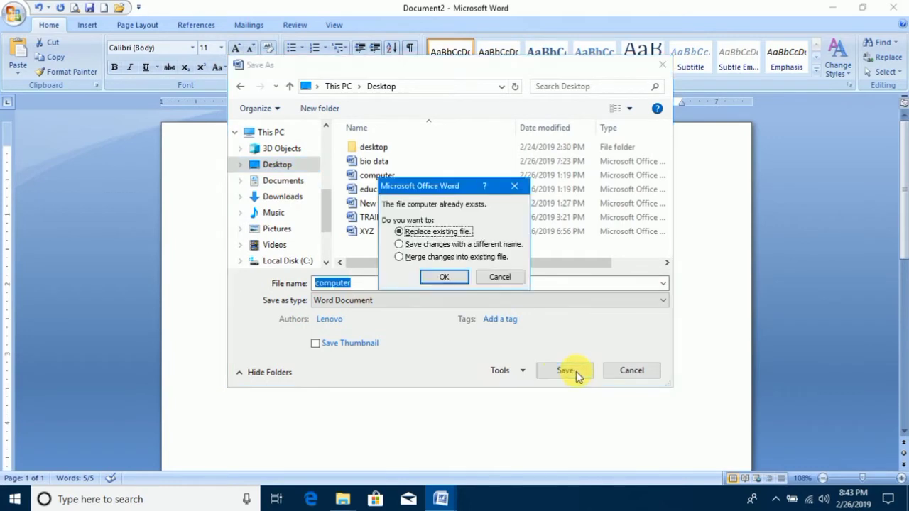
left_click(448, 278)
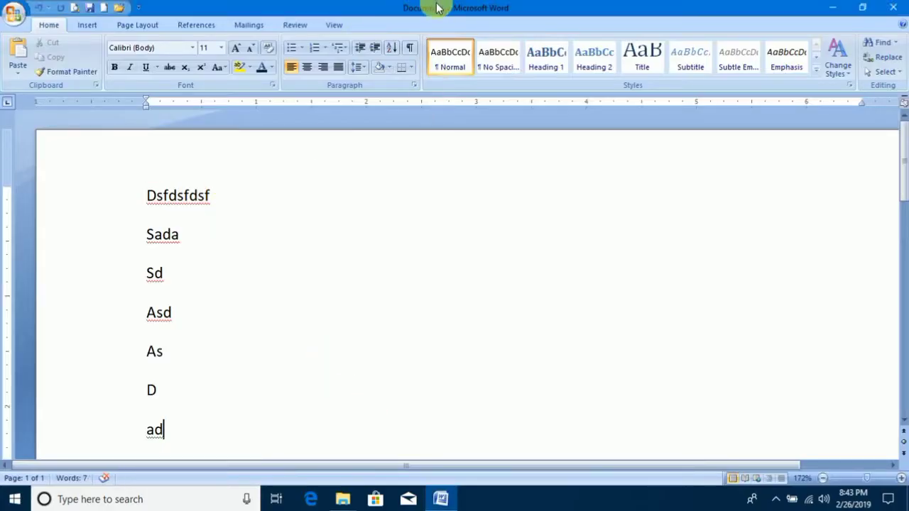
Look at the commands for saving and opening files in the remaining practice document.
left_click(14, 13)
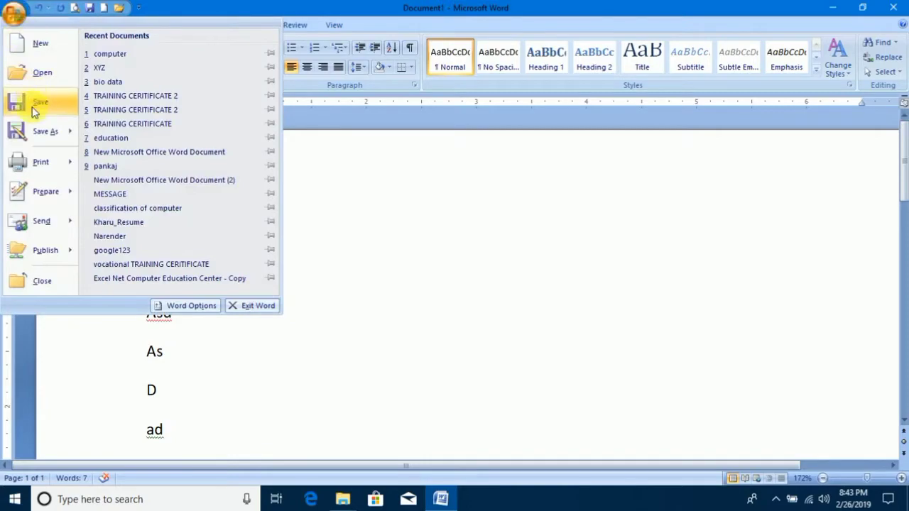
left_click(44, 74)
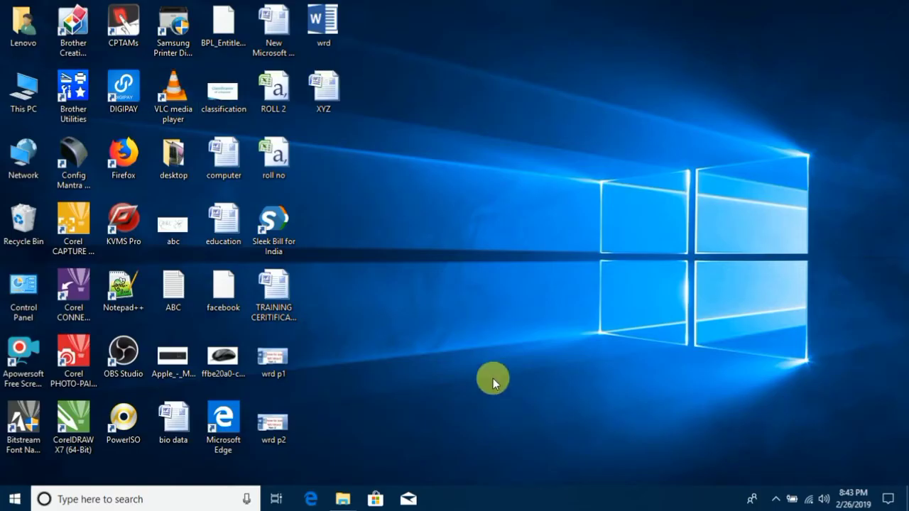
Open the XYZ document from the desktop, and from within it open the file "computer" stored on the Desktop.
double_click(334, 90)
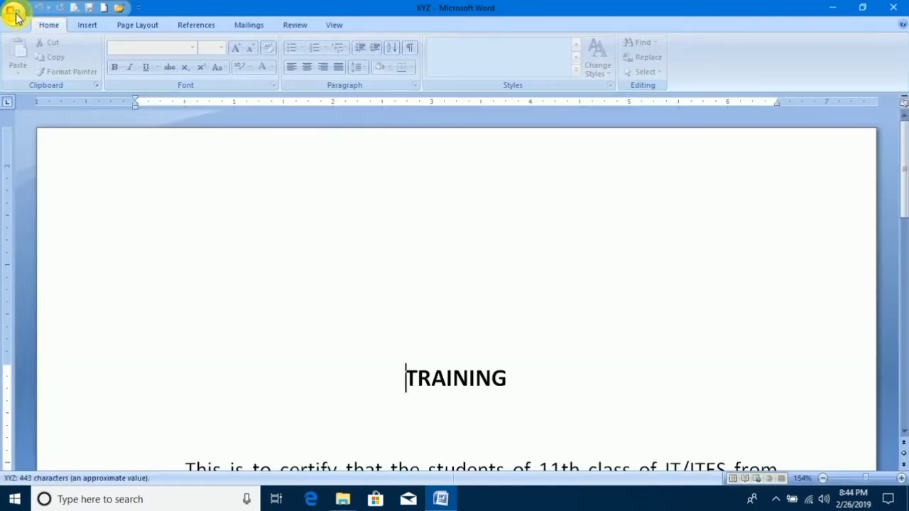
left_click(15, 15)
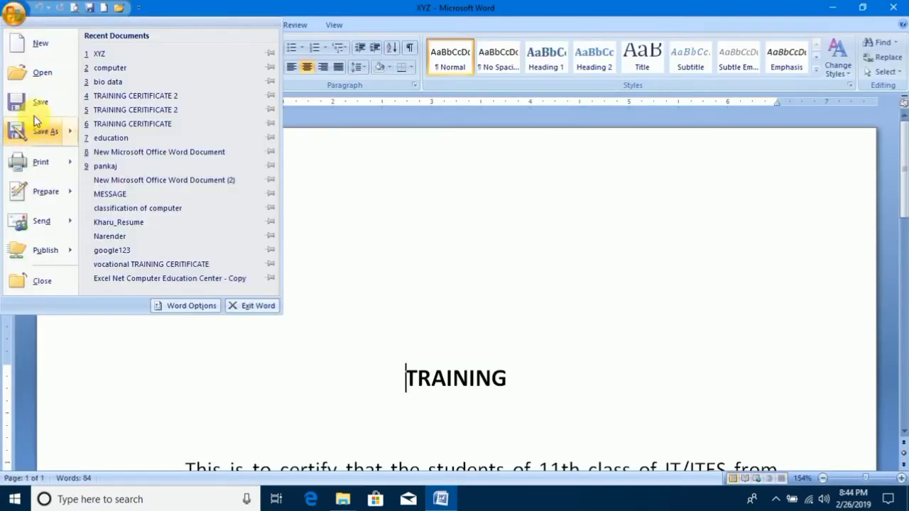
left_click(37, 79)
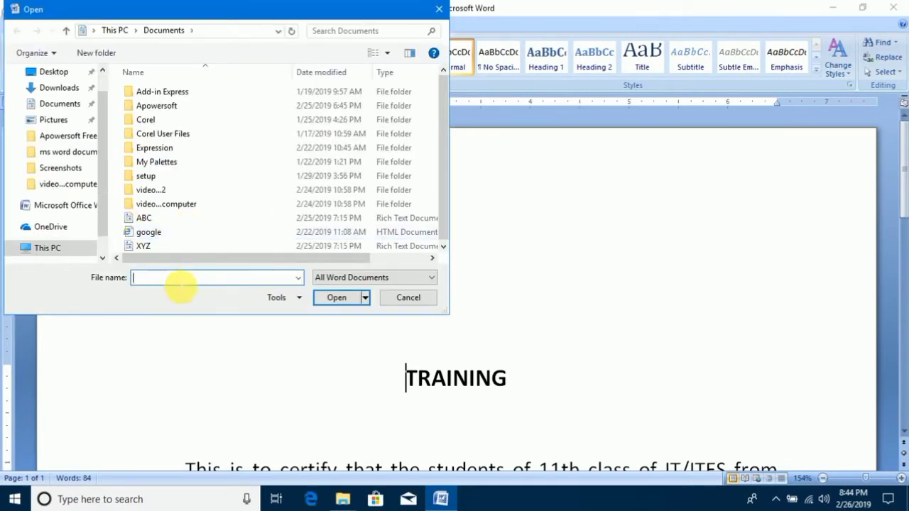
type("ope")
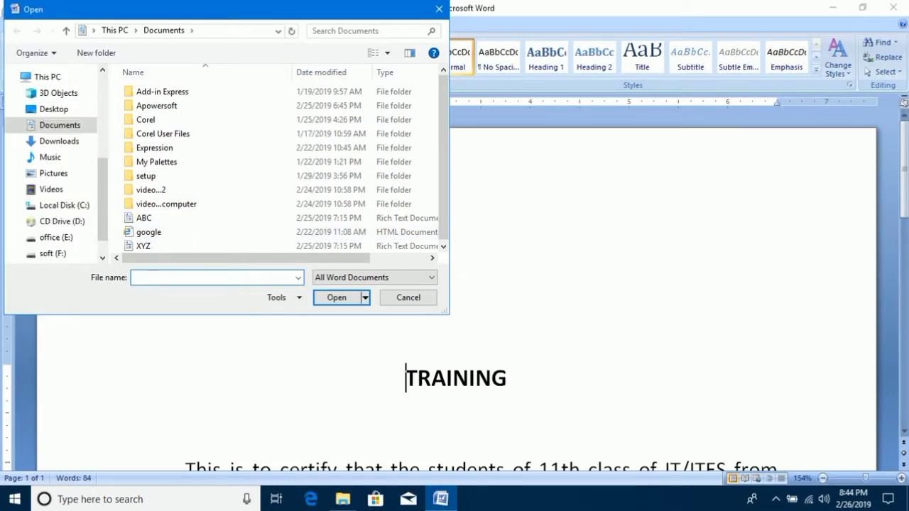
type("c")
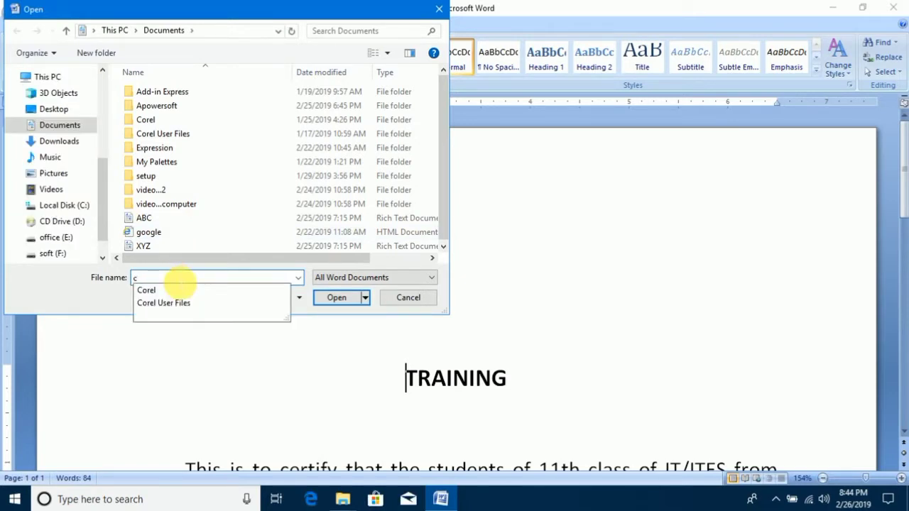
type("omputer")
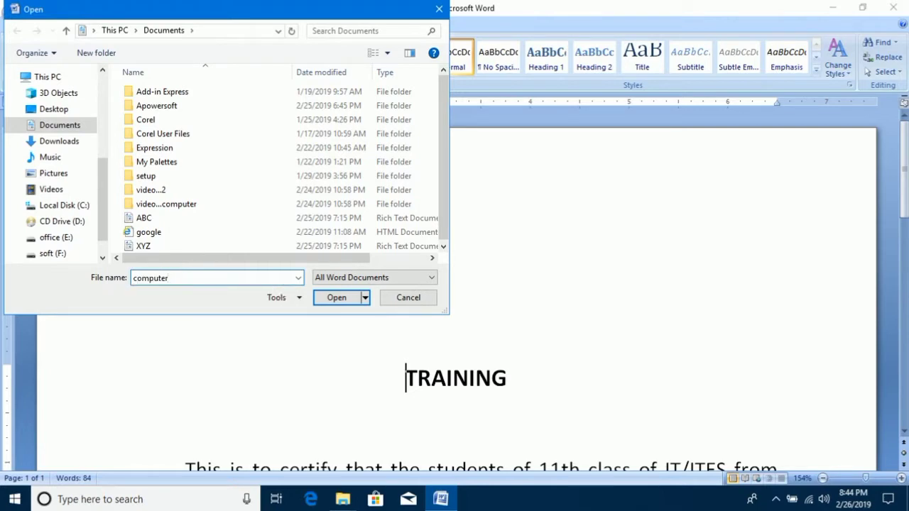
left_click(56, 112)
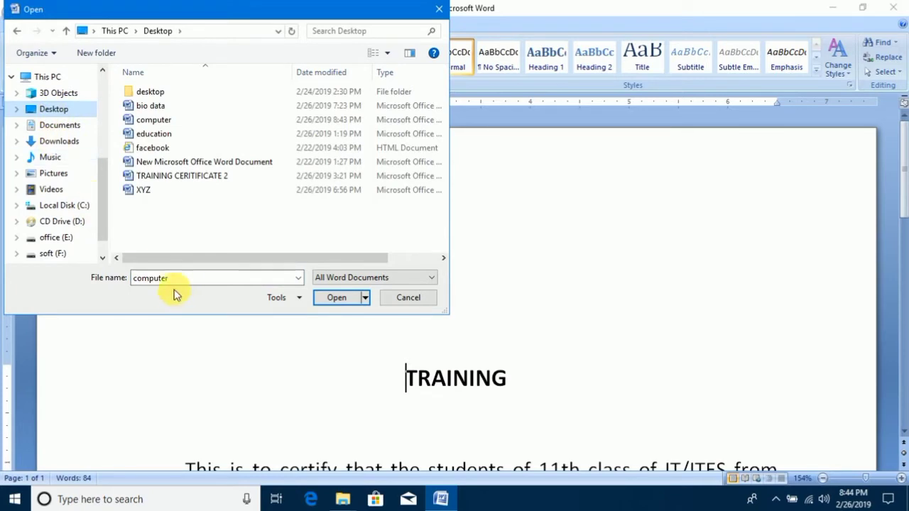
left_click_drag(203, 281, 126, 284)
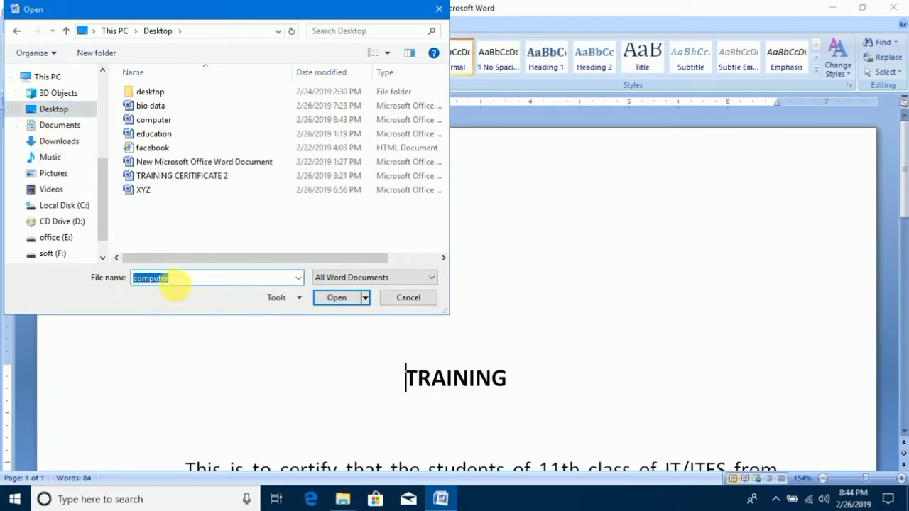
left_click(174, 279)
left_click(346, 297)
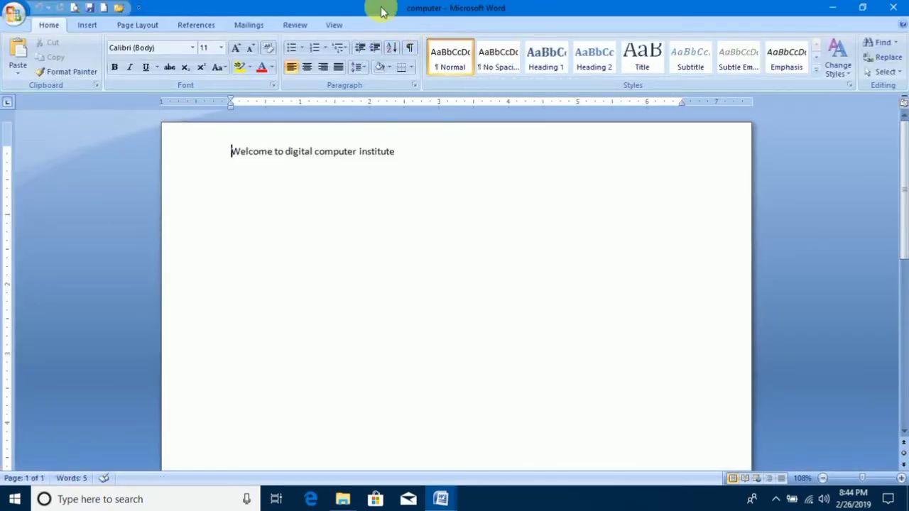
Add the lines "Asdasdas", "D", "As", "Da" and "sd" below the welcome line and save the document under its existing name.
left_click(14, 13)
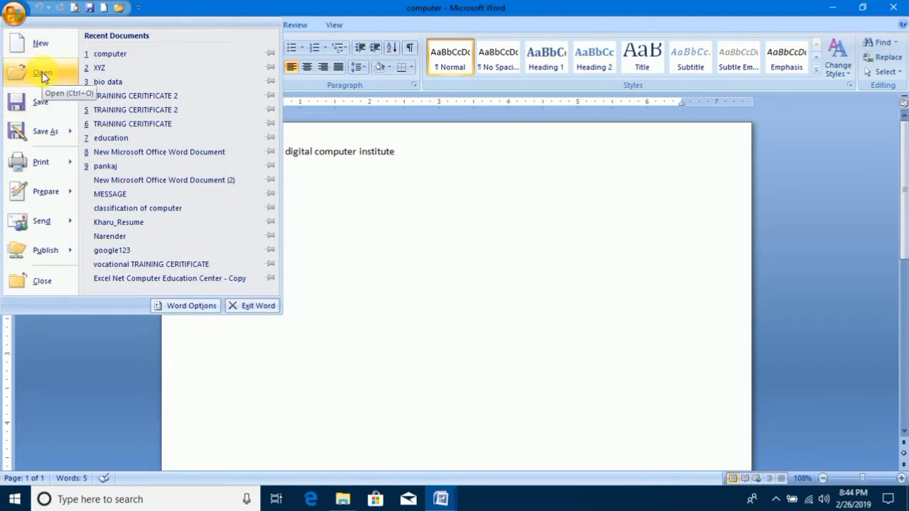
mouse_move(44, 141)
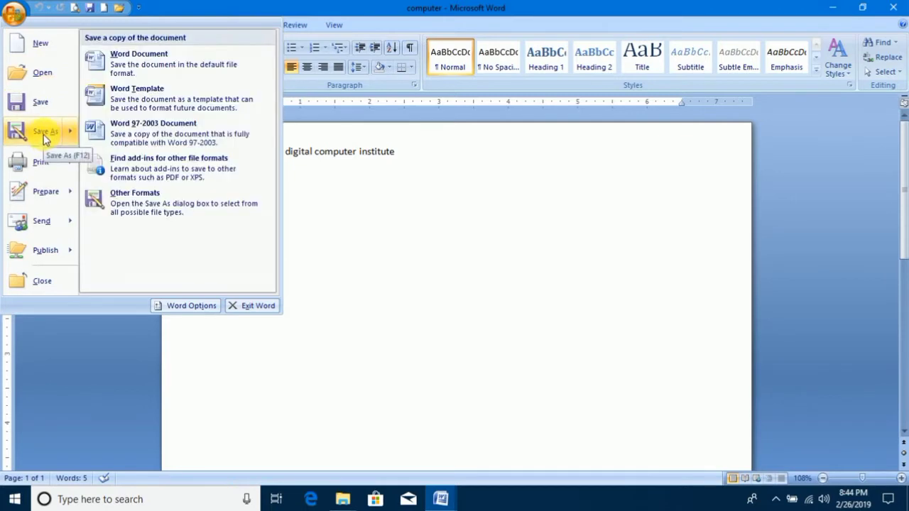
left_click(417, 158)
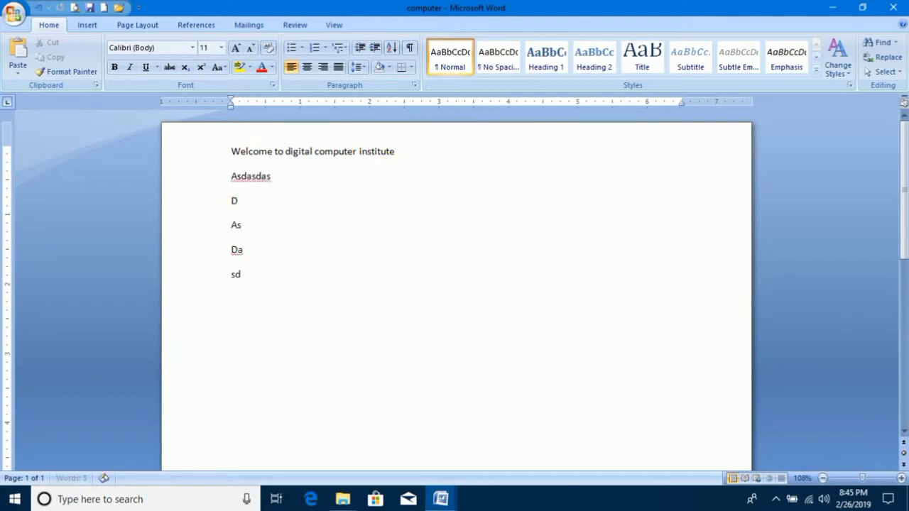
left_click(16, 14)
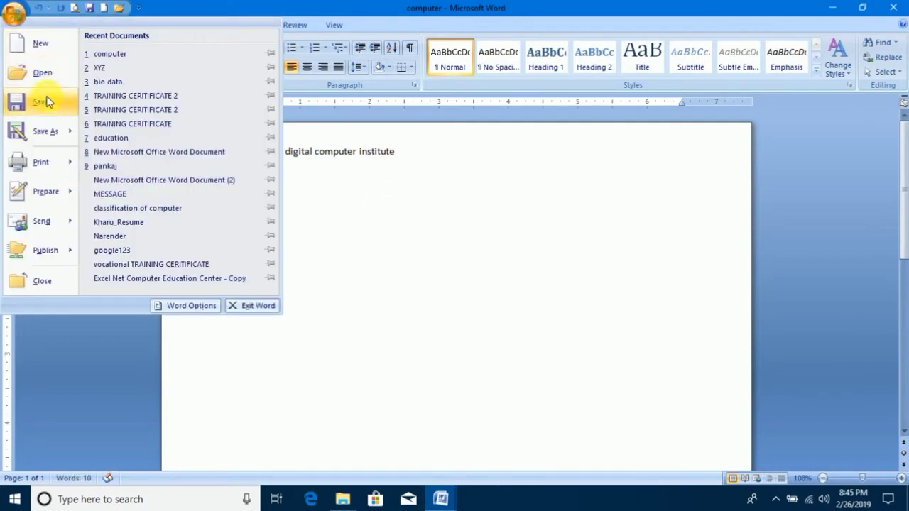
left_click(42, 100)
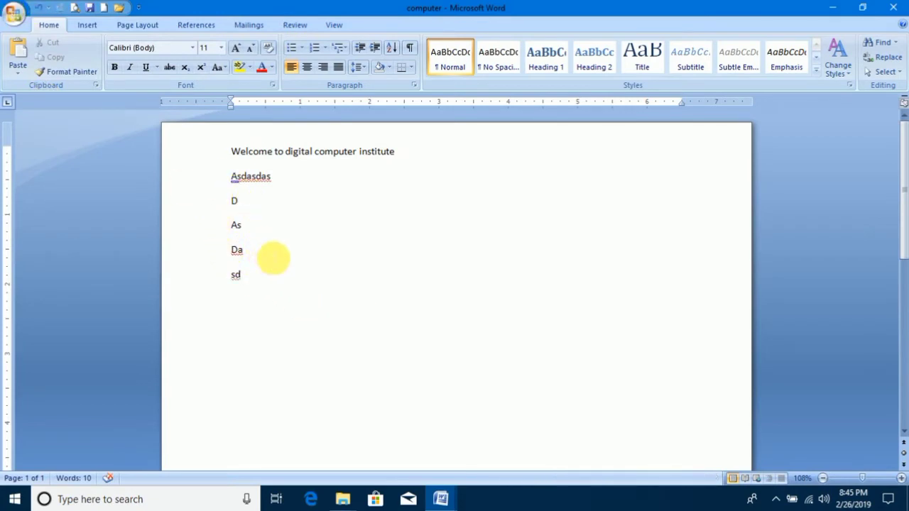
Select the five added lines and save the document to the Desktop under the name "education", replacing the existing file.
left_click_drag(236, 274, 209, 189)
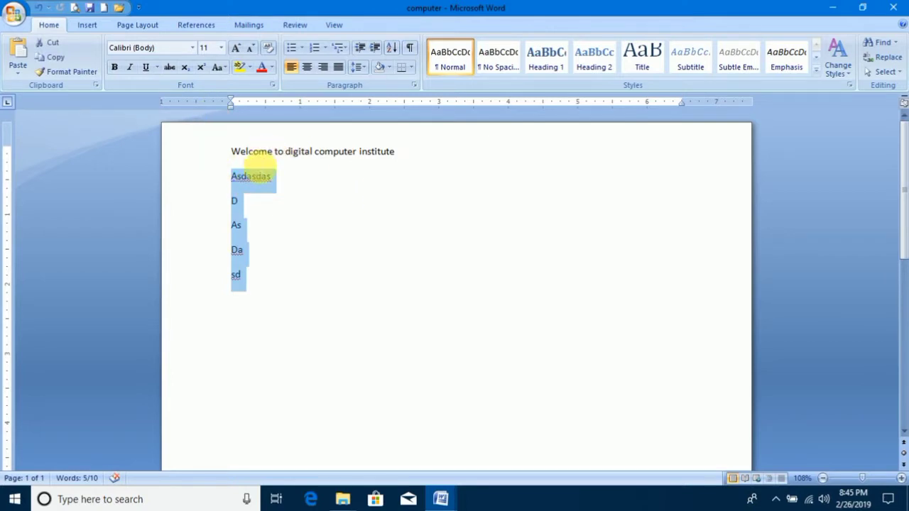
left_click(12, 11)
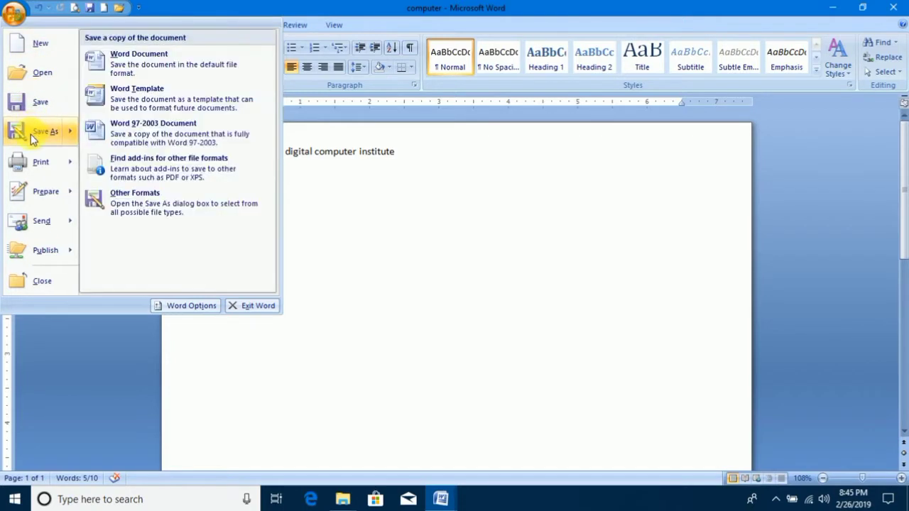
left_click(509, 221)
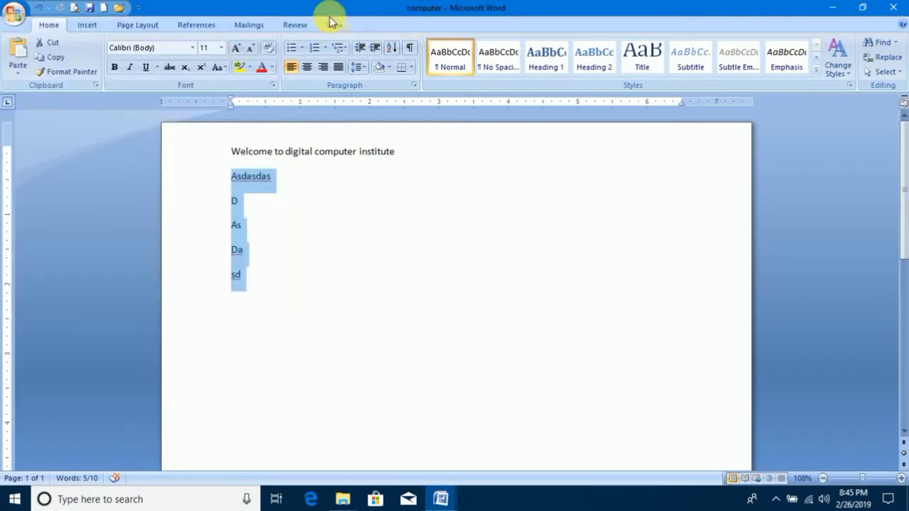
left_click(13, 12)
left_click(31, 134)
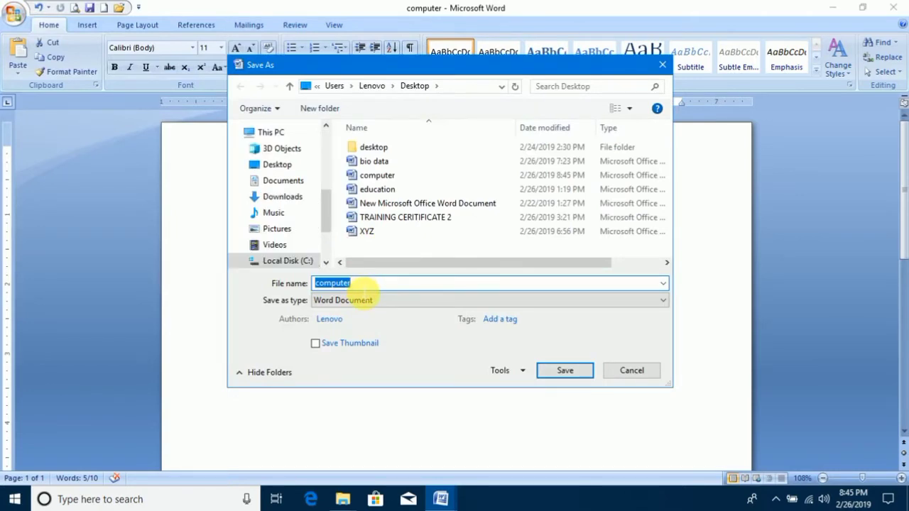
type("education")
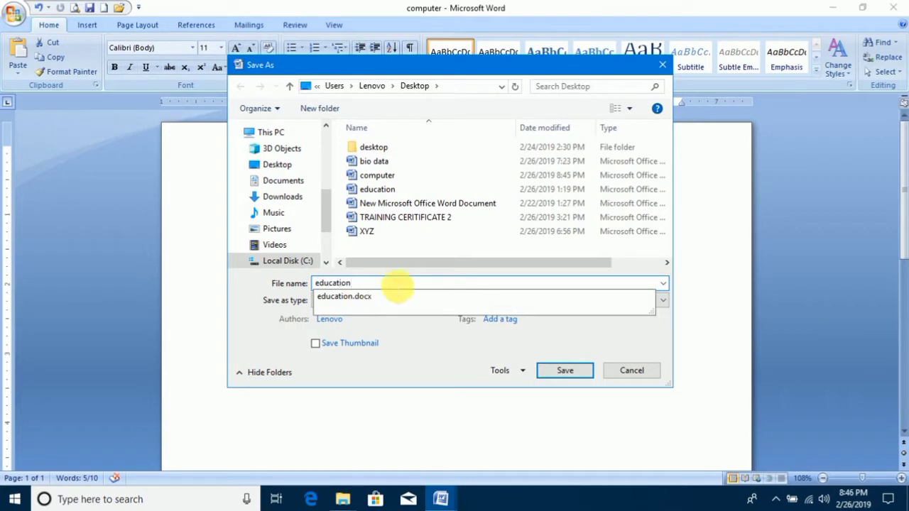
left_click(299, 165)
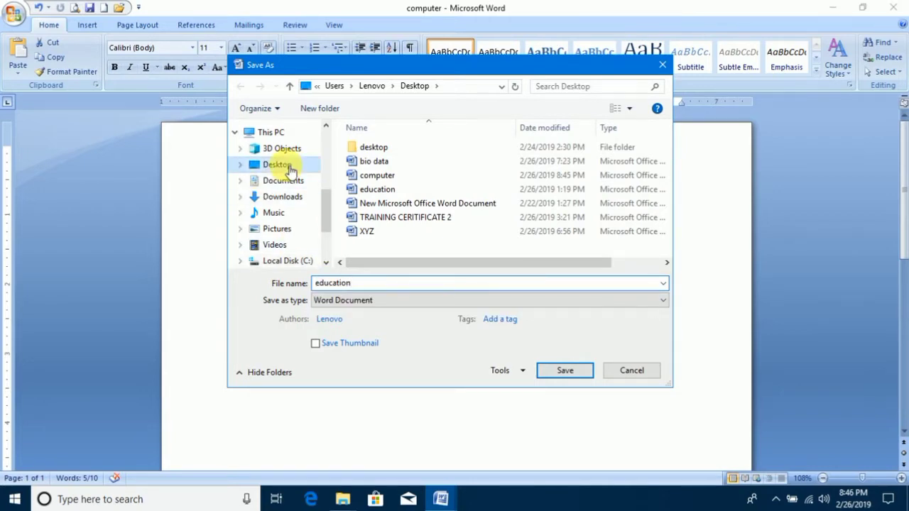
left_click(565, 370)
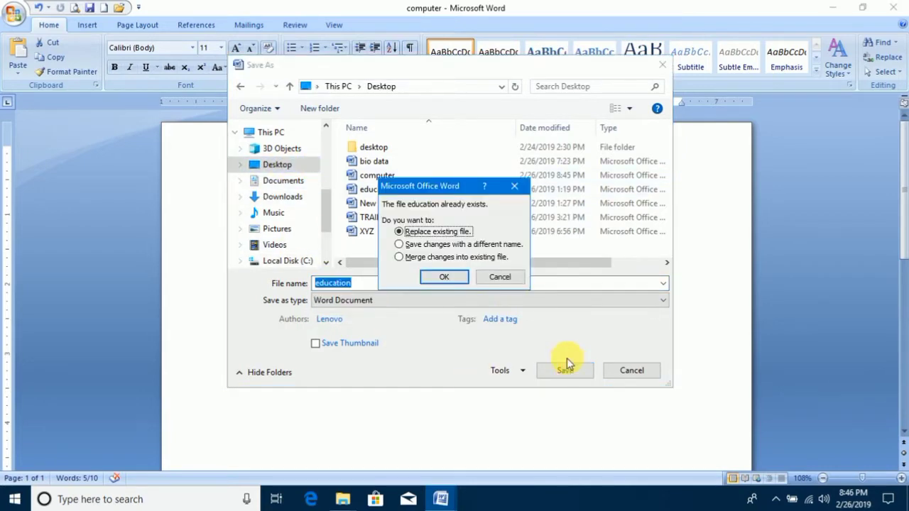
left_click(438, 284)
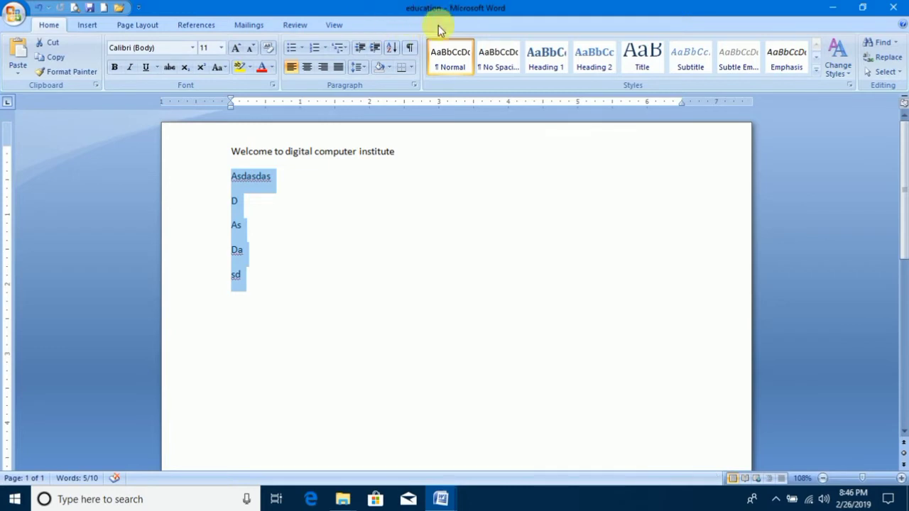
Look through the available formats for saving a copy and the options for previewing and printing the document.
left_click(13, 14)
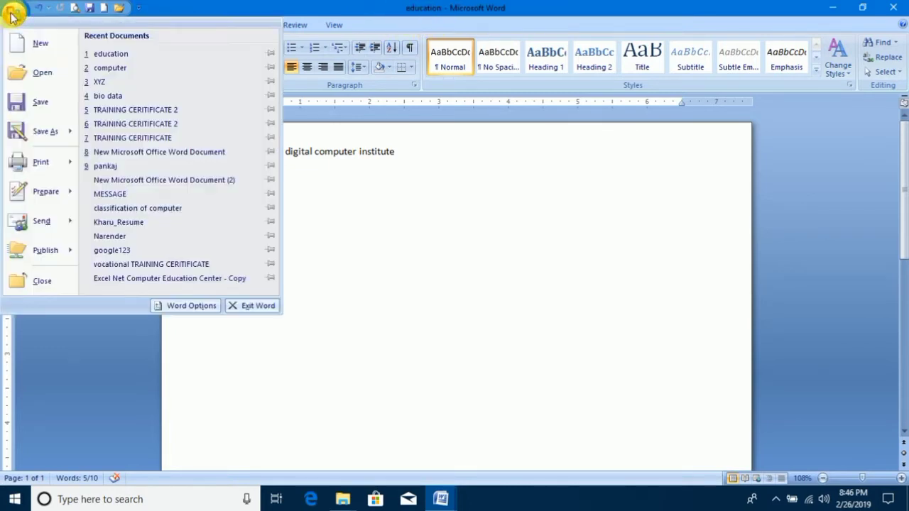
mouse_move(30, 132)
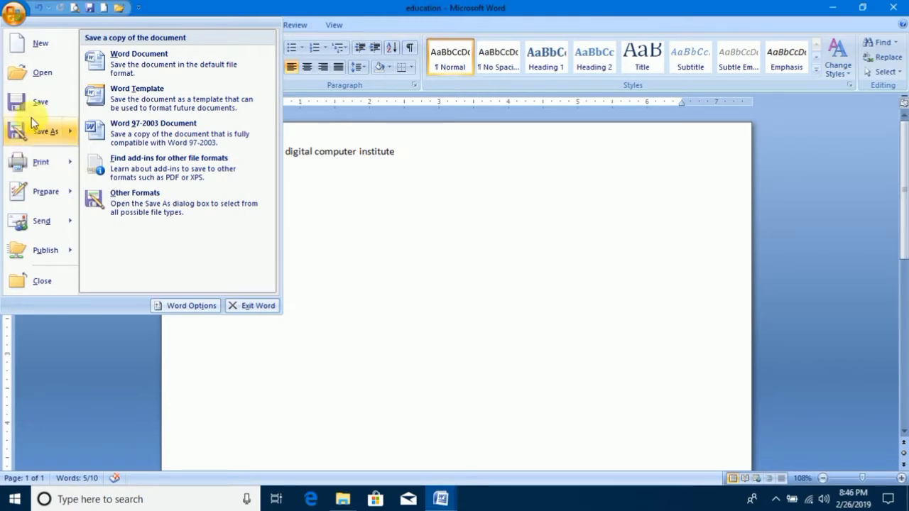
left_click(469, 225)
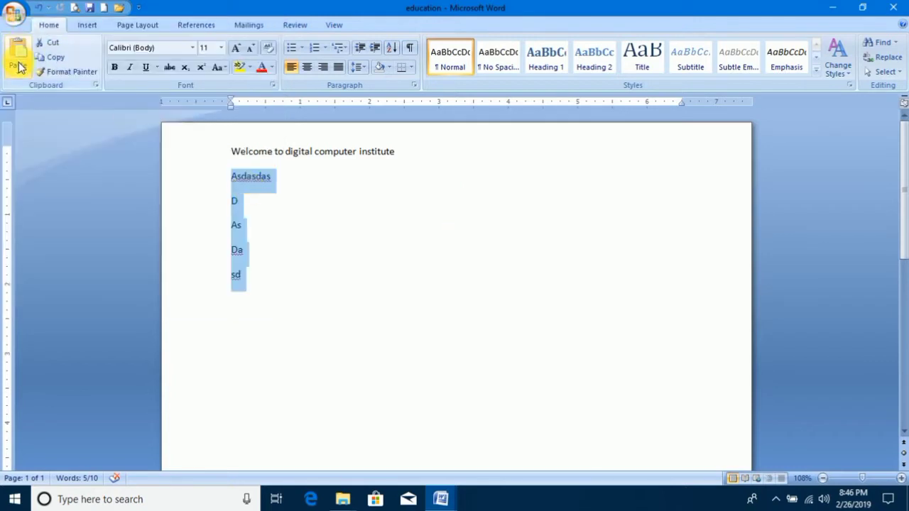
left_click(14, 13)
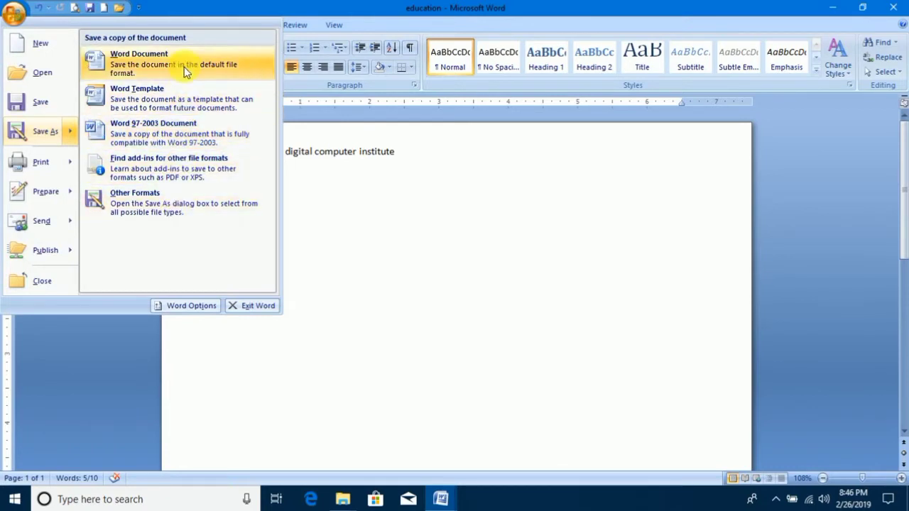
mouse_move(37, 166)
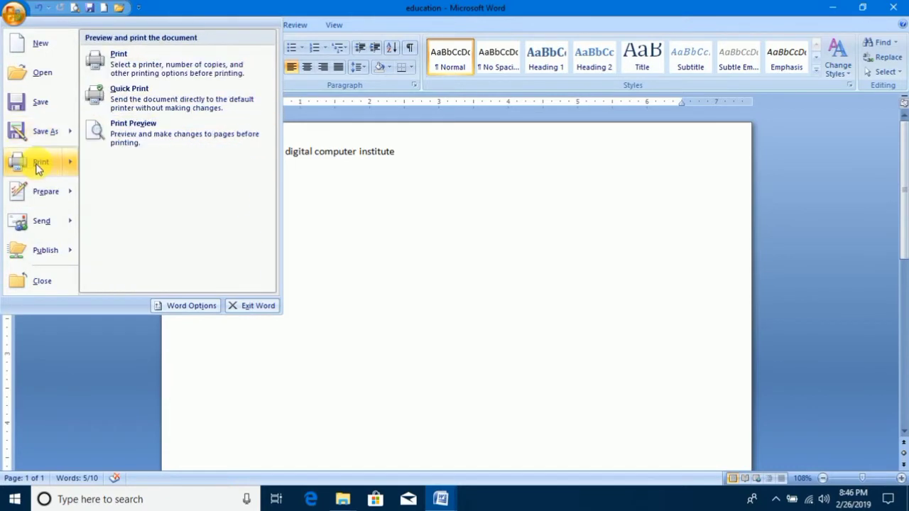
left_click(448, 179)
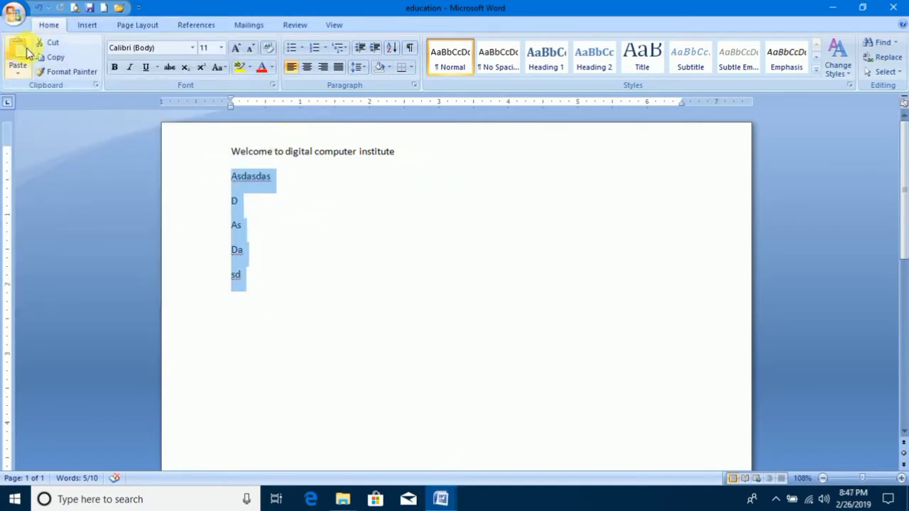
left_click(13, 13)
mouse_move(44, 162)
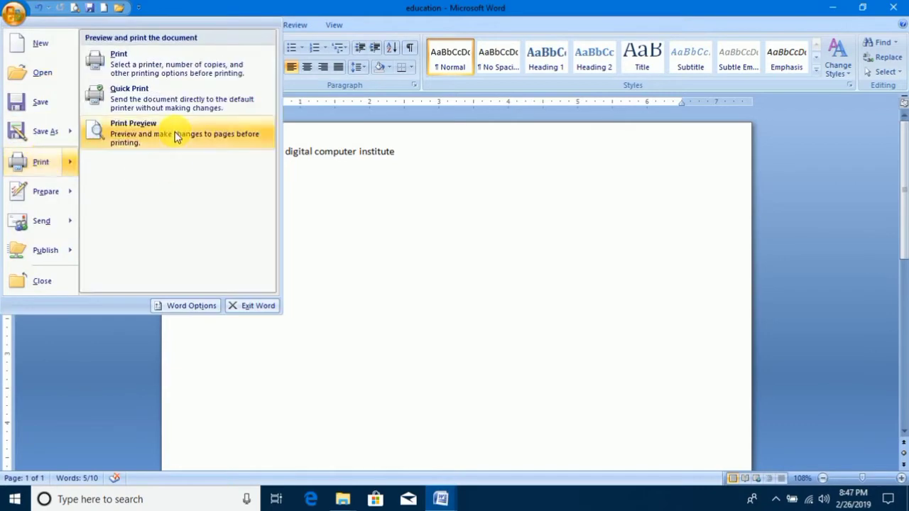
Switch to the XYZ document and view it in Print Preview, magnified to 100%.
left_click(441, 497)
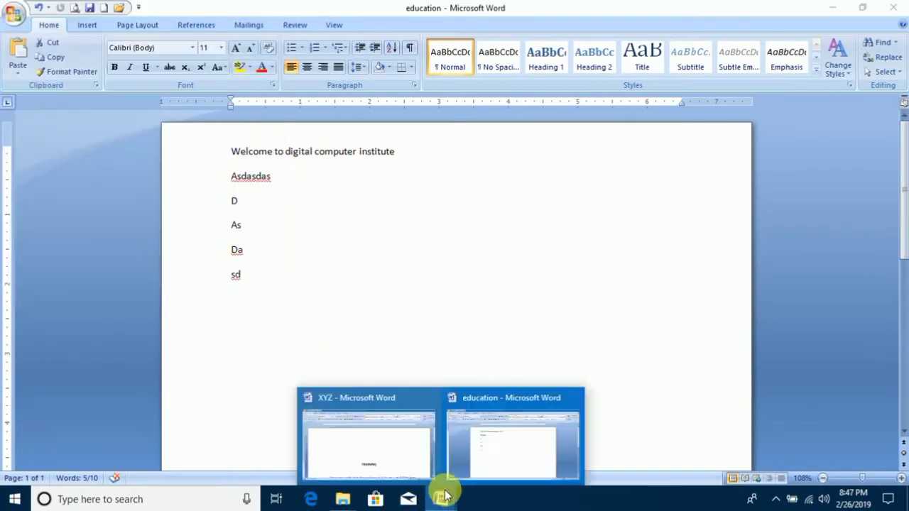
left_click(426, 430)
scroll(447, 422, "down", 5)
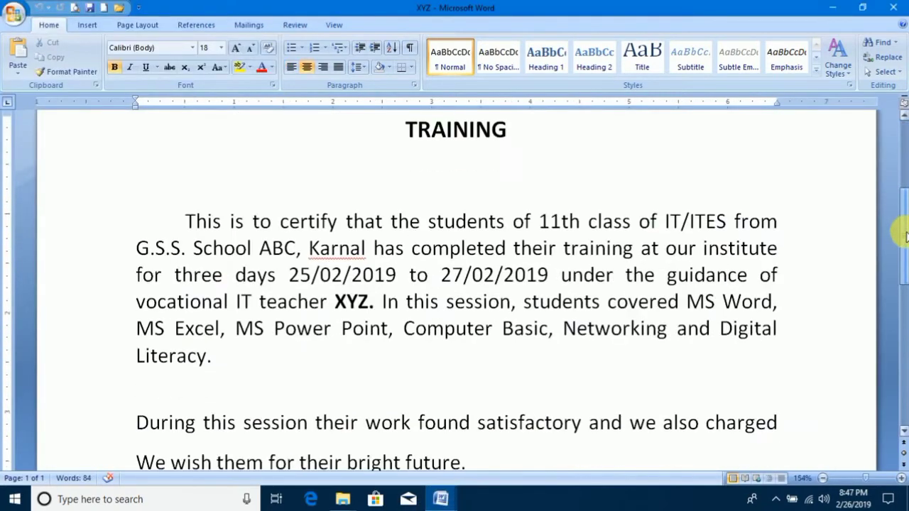
left_click(14, 12)
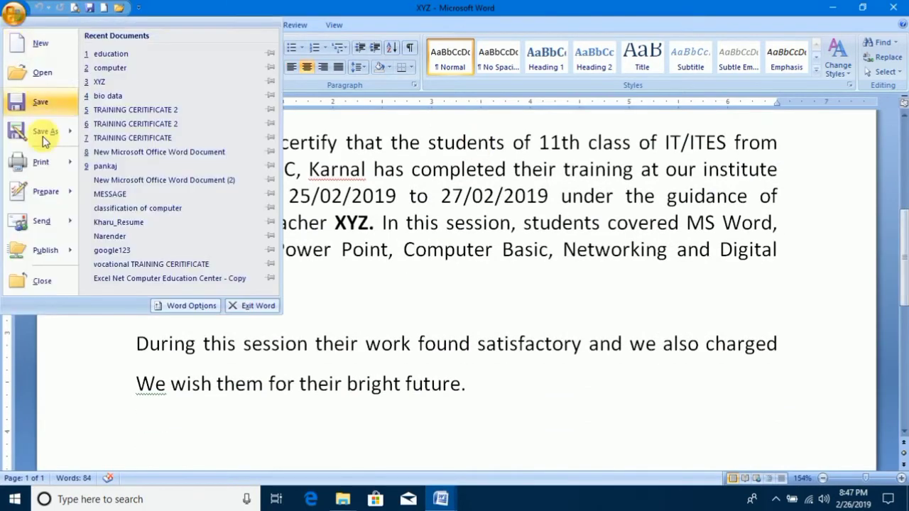
mouse_move(43, 155)
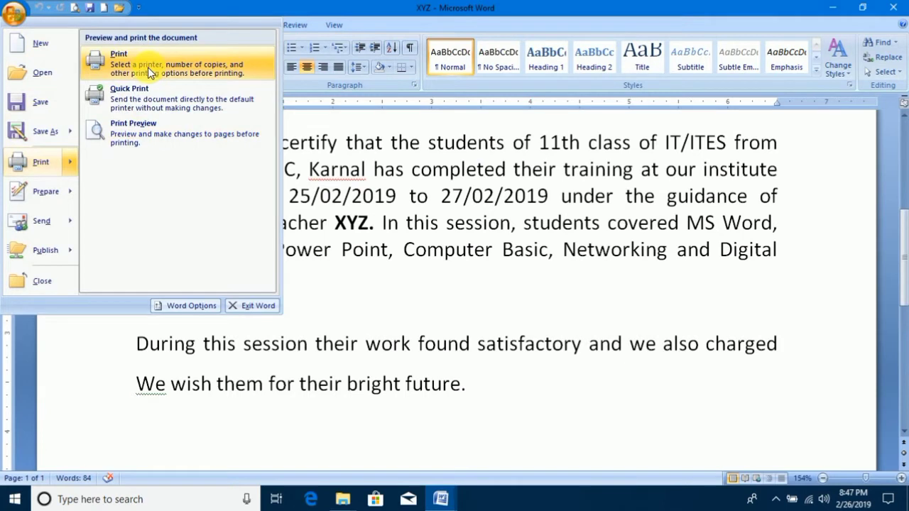
left_click(145, 137)
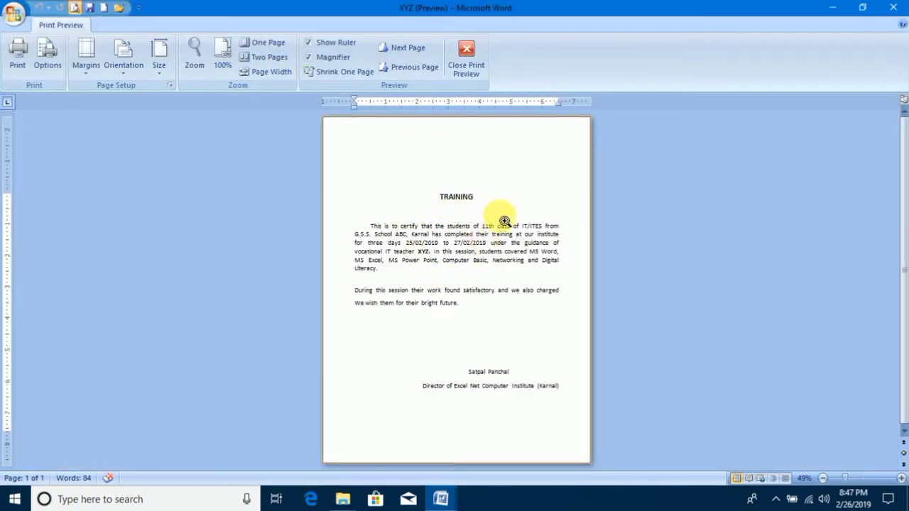
left_click(428, 243)
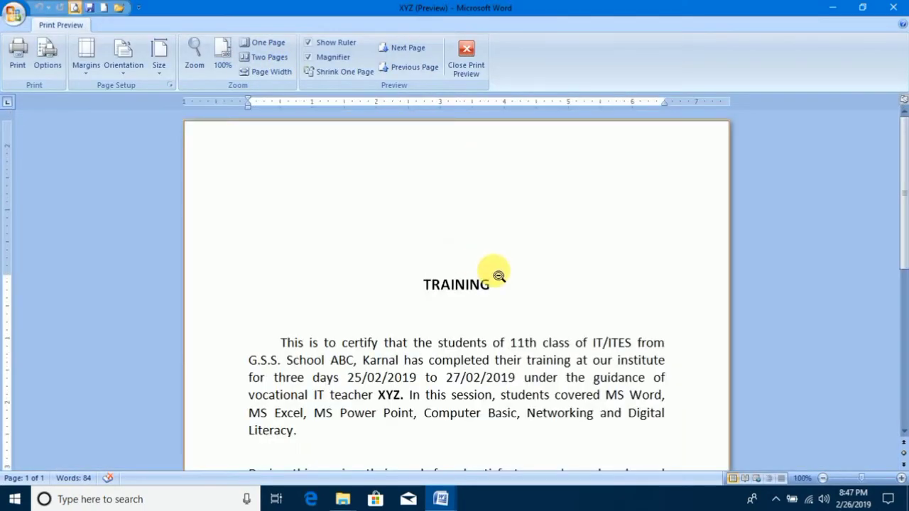
Zoom the preview of the XYZ document out to the whole page and close Print Preview.
left_click(497, 270)
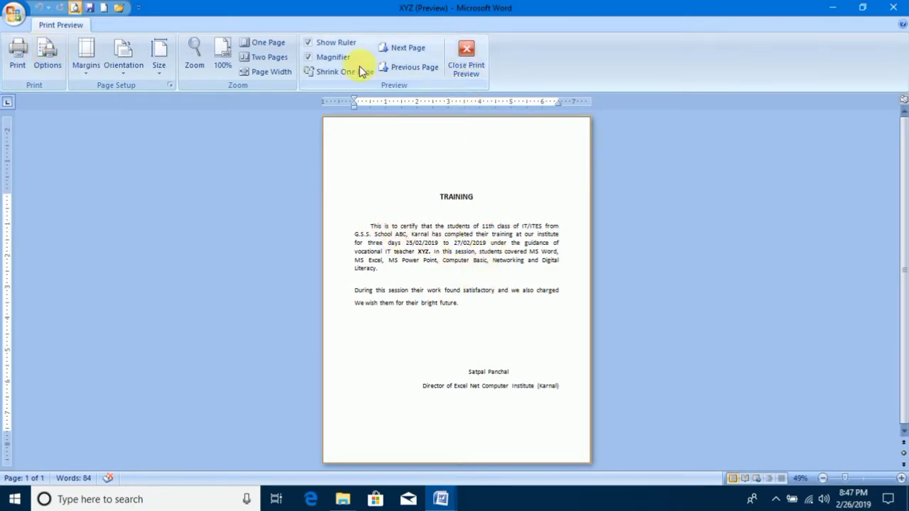
left_click(465, 62)
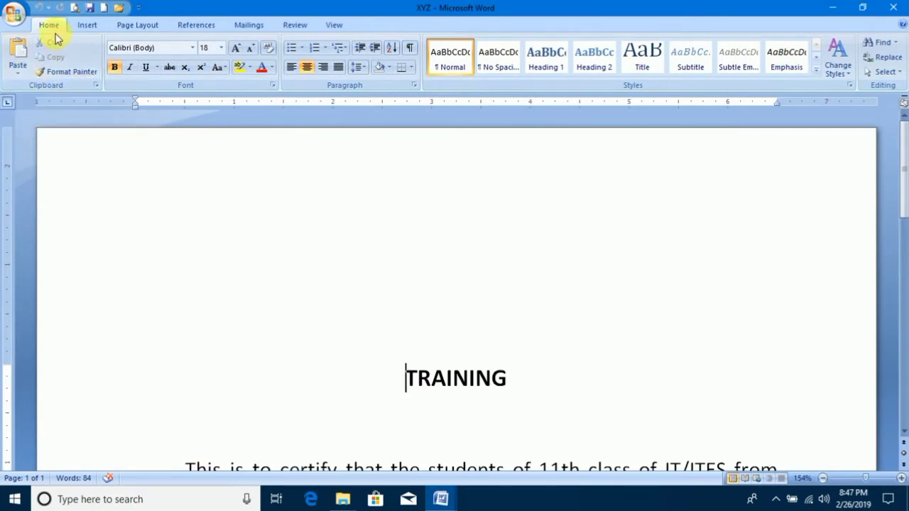
Choose the Brother DCP-1610NW series as the printer in the XYZ document's print settings and close them without printing.
left_click(16, 14)
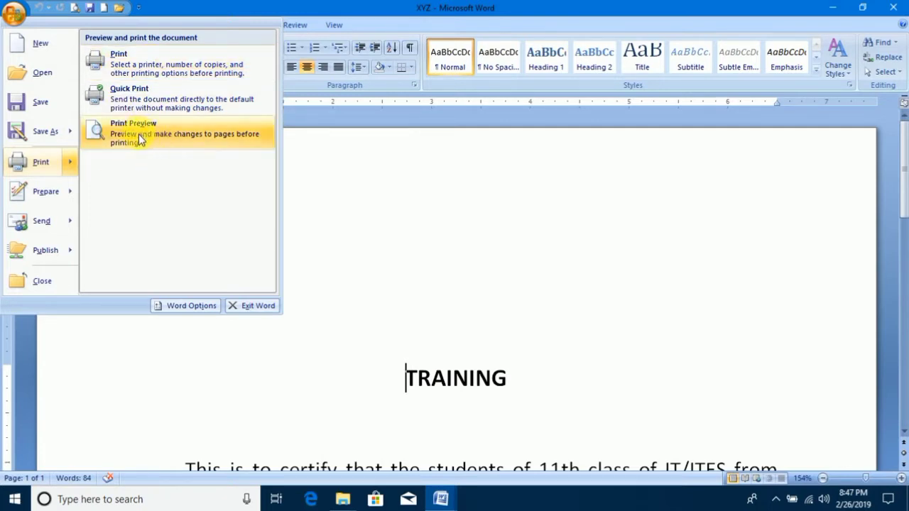
left_click(125, 58)
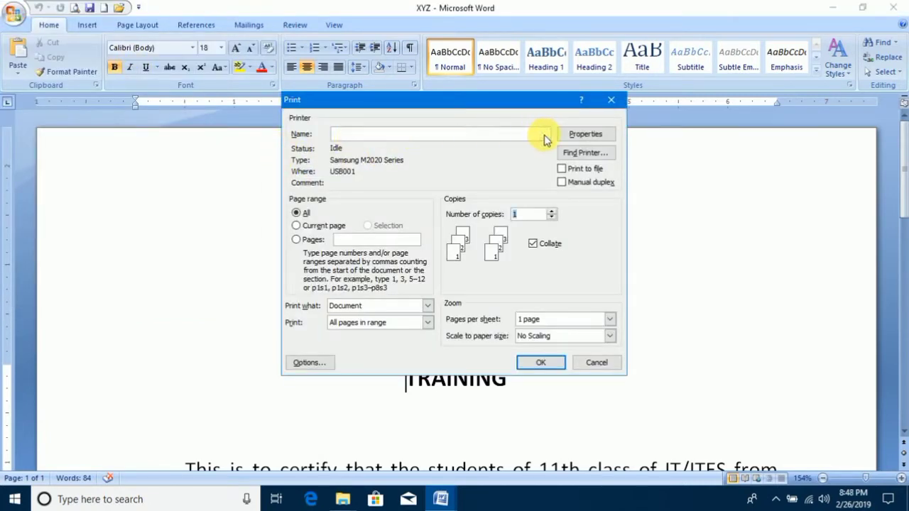
left_click(544, 135)
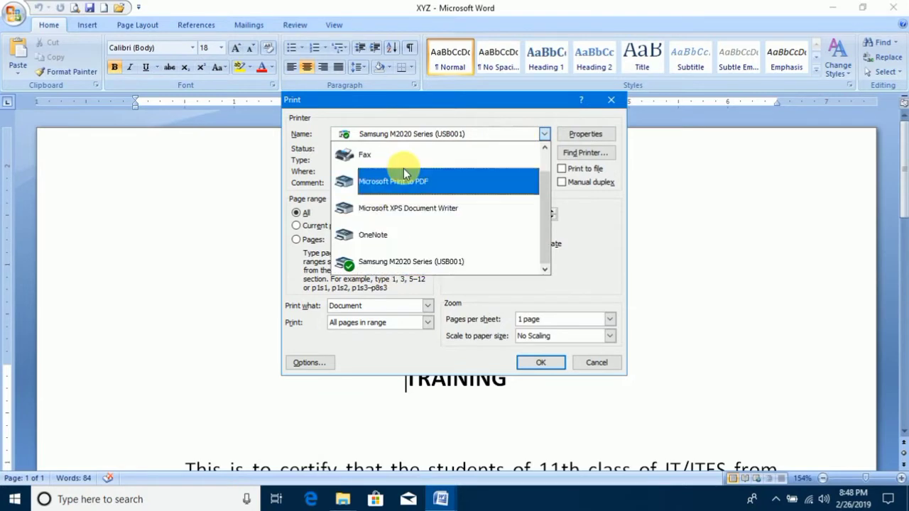
left_click_drag(544, 193, 544, 163)
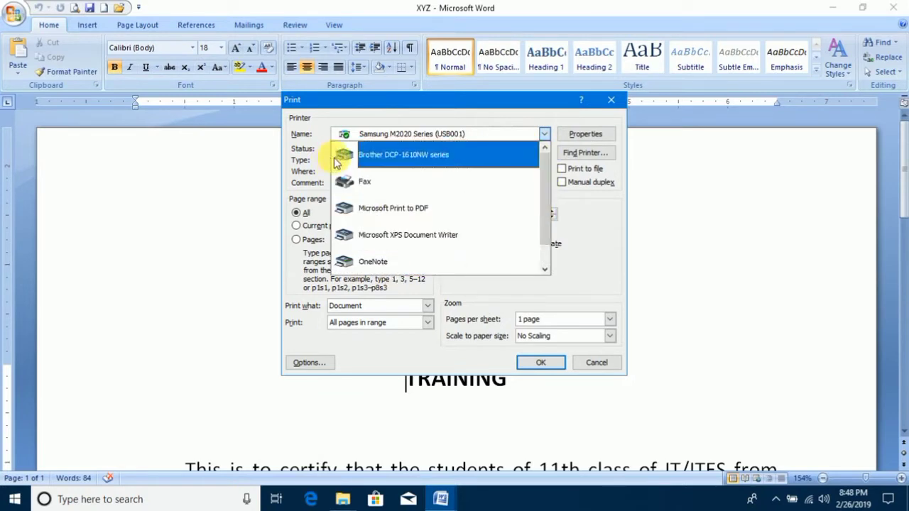
left_click(538, 364)
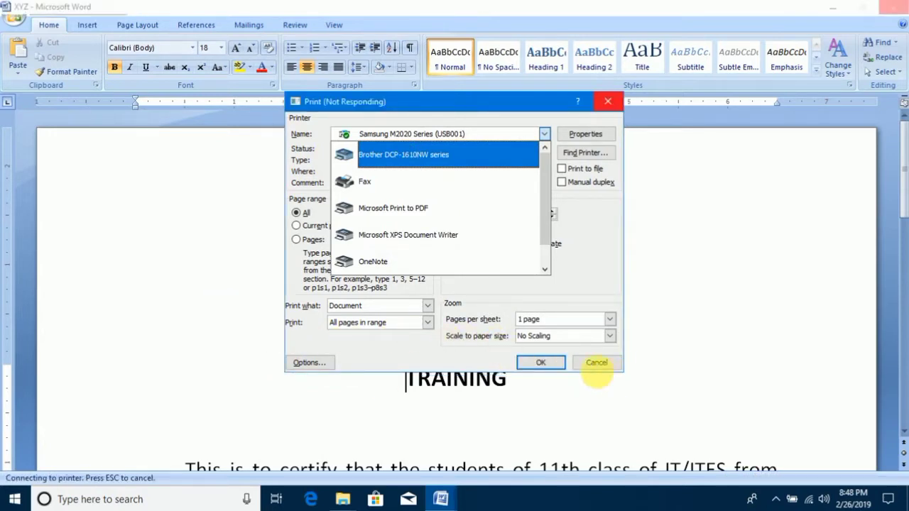
left_click(603, 369)
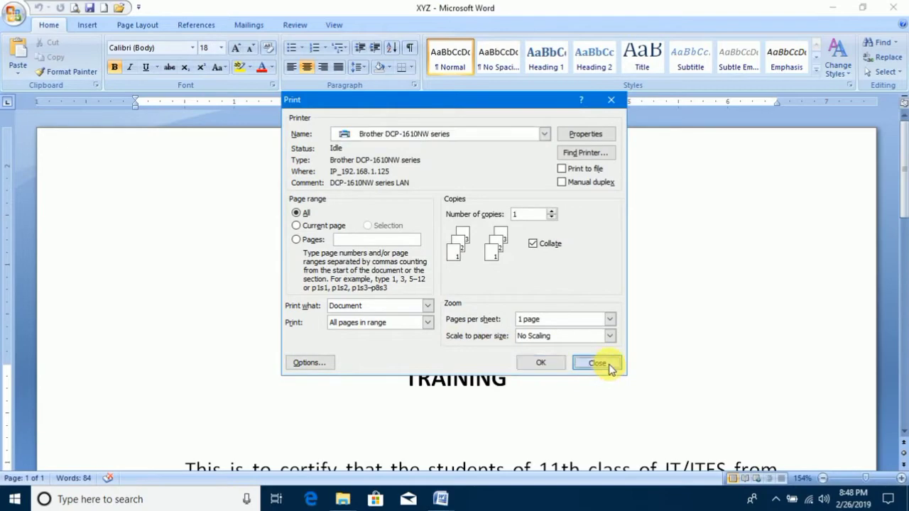
Look at the options for preparing the XYZ document for distribution.
left_click(14, 15)
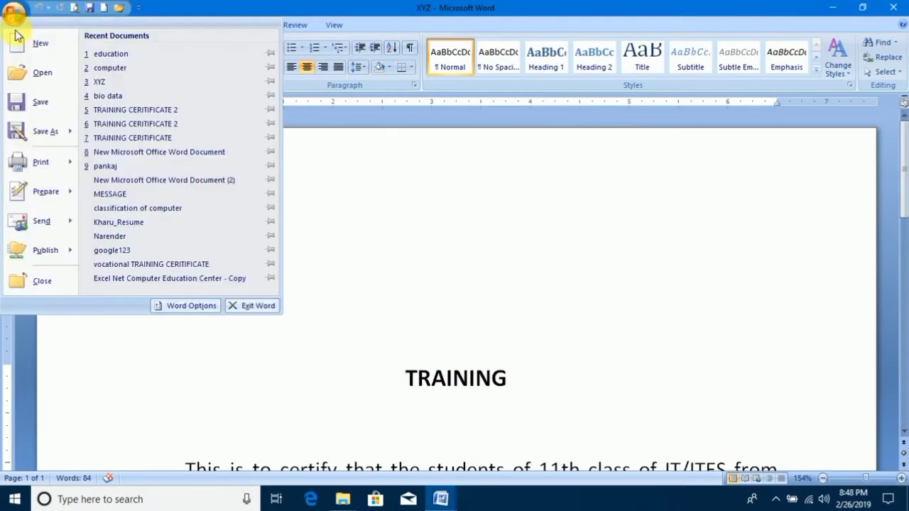
mouse_move(51, 194)
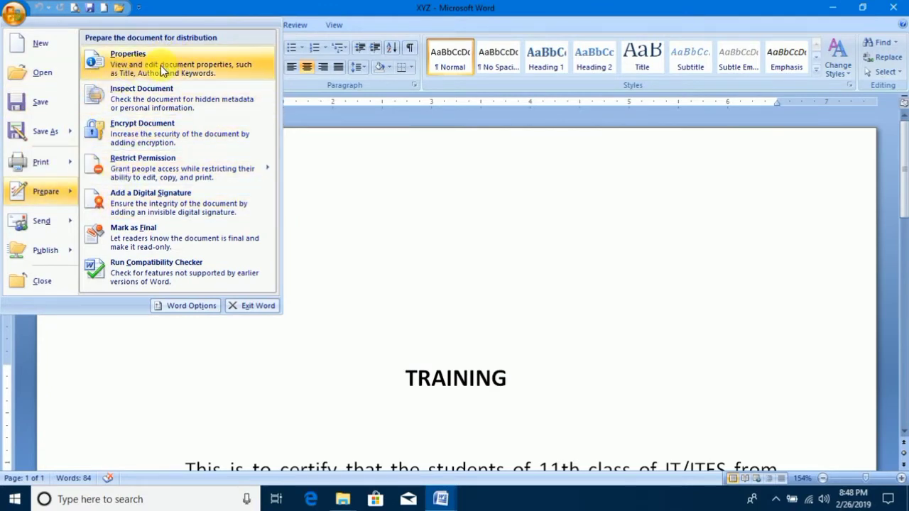
Minimize the XYZ document, close the education document and bring XYZ back into view.
left_click(834, 8)
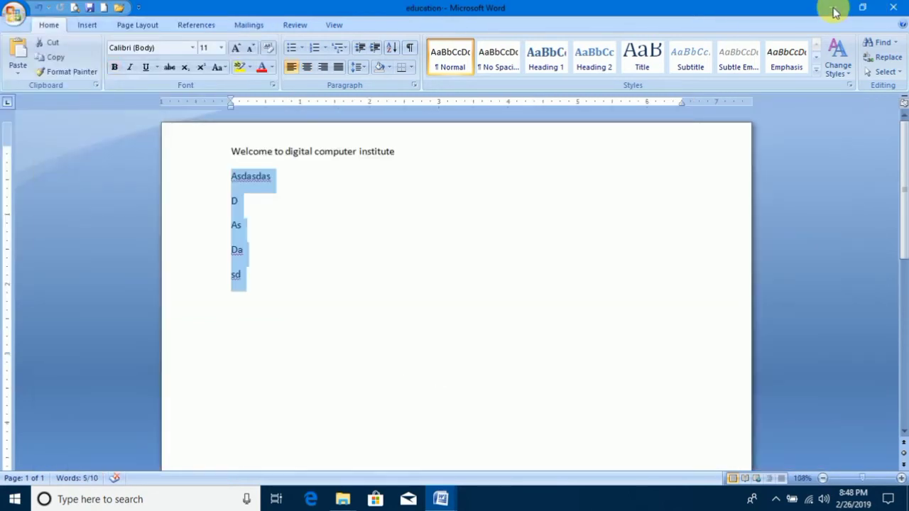
left_click(896, 7)
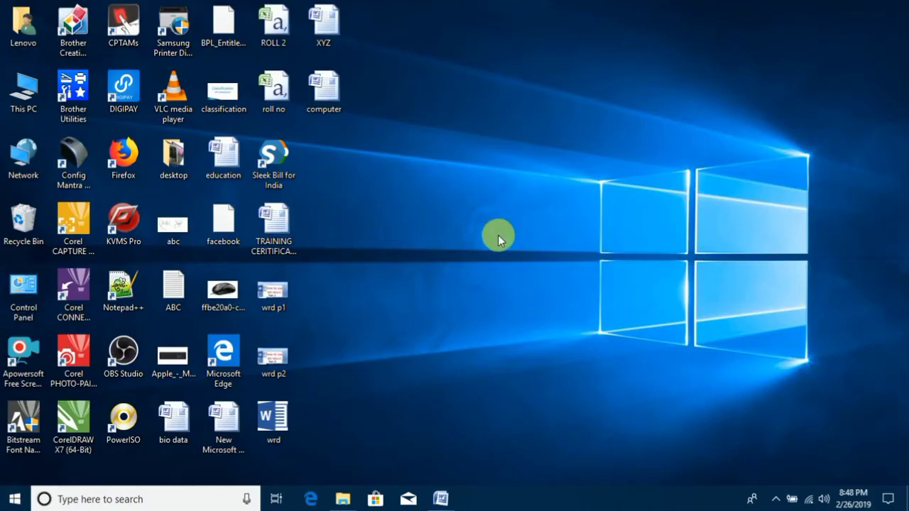
left_click(440, 499)
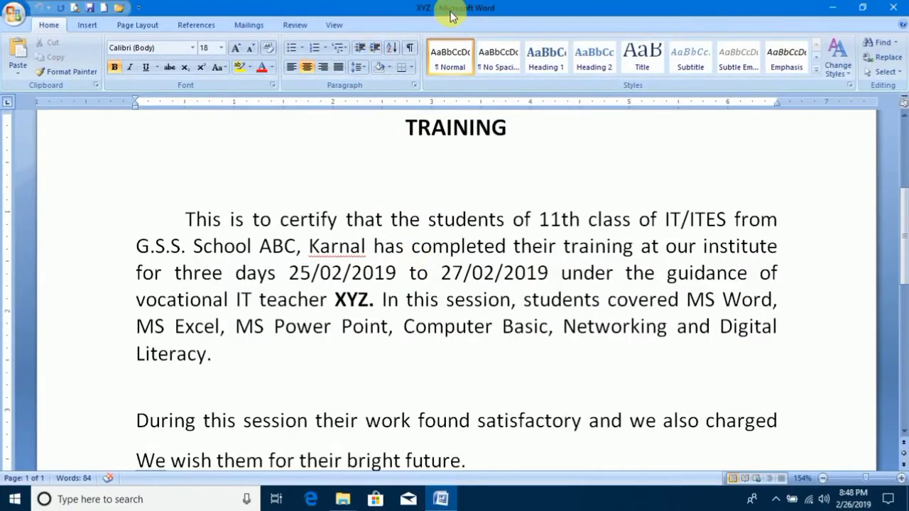
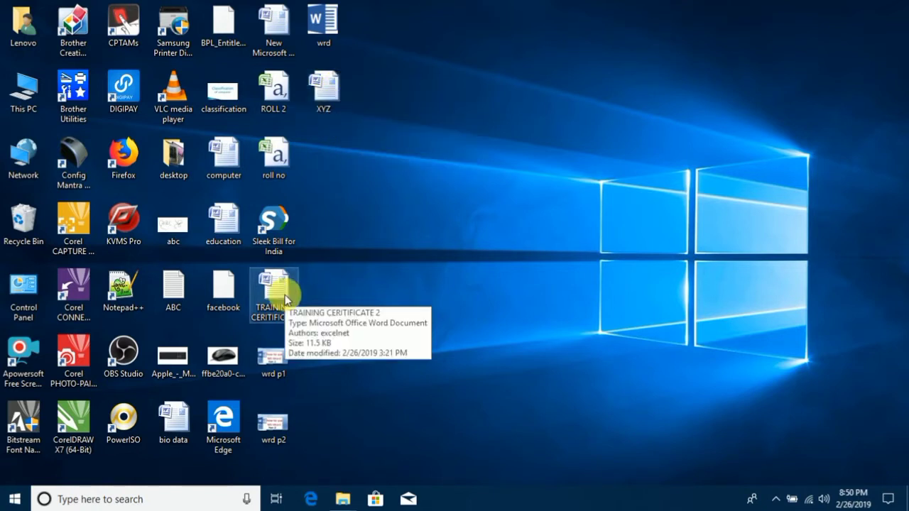
Examine the detailed file properties of the XYZ document on the desktop and close them without changes.
right_click(327, 87)
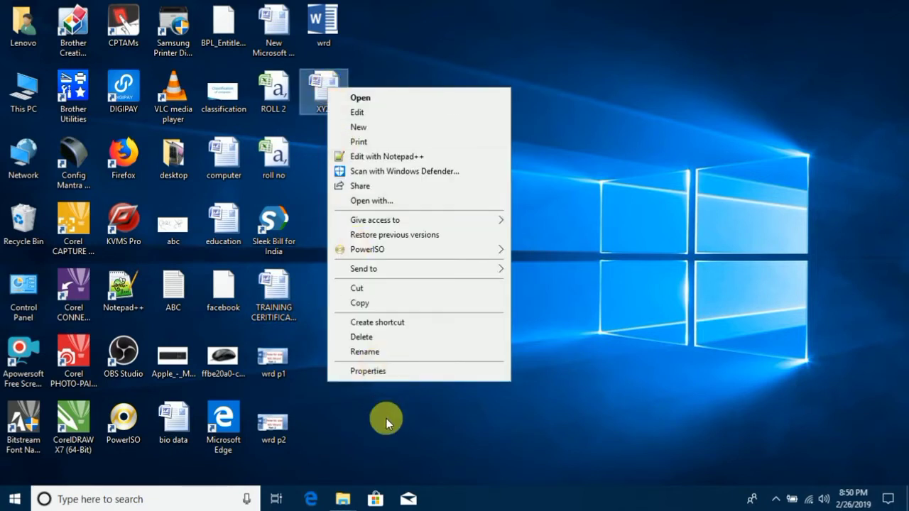
left_click(385, 372)
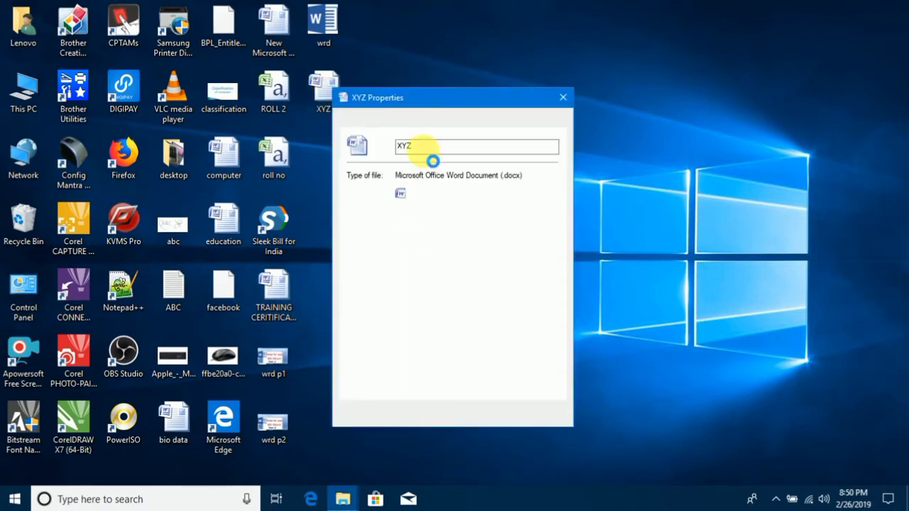
left_click(416, 121)
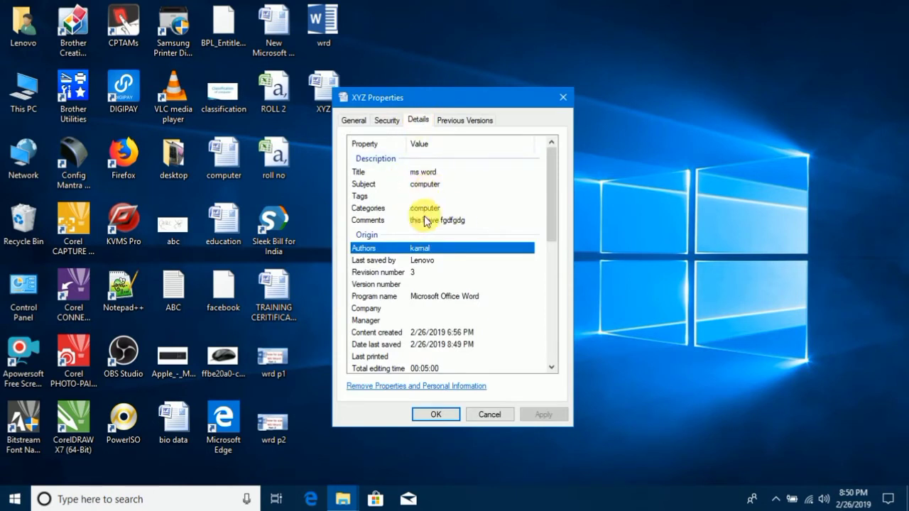
left_click(488, 414)
Open the XYZ document from the desktop, review the Document Inspector's checks and close it without inspecting.
left_click(328, 90)
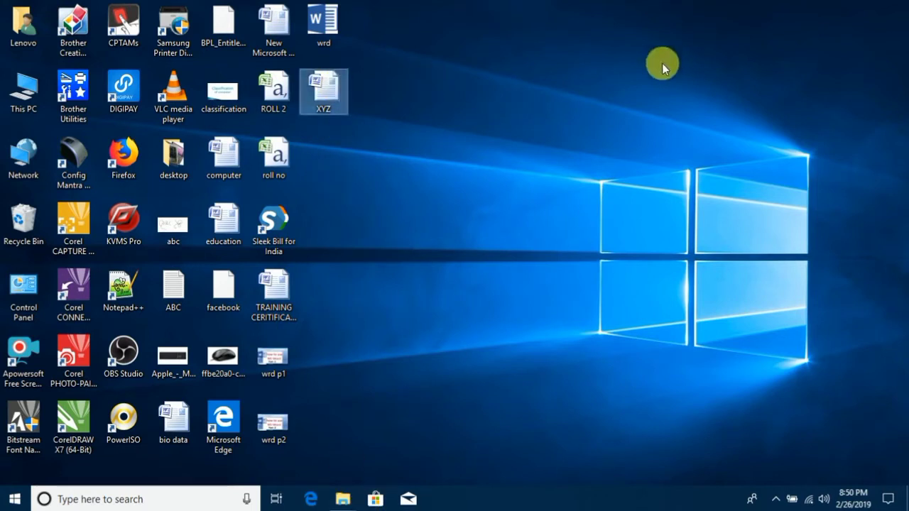
double_click(326, 99)
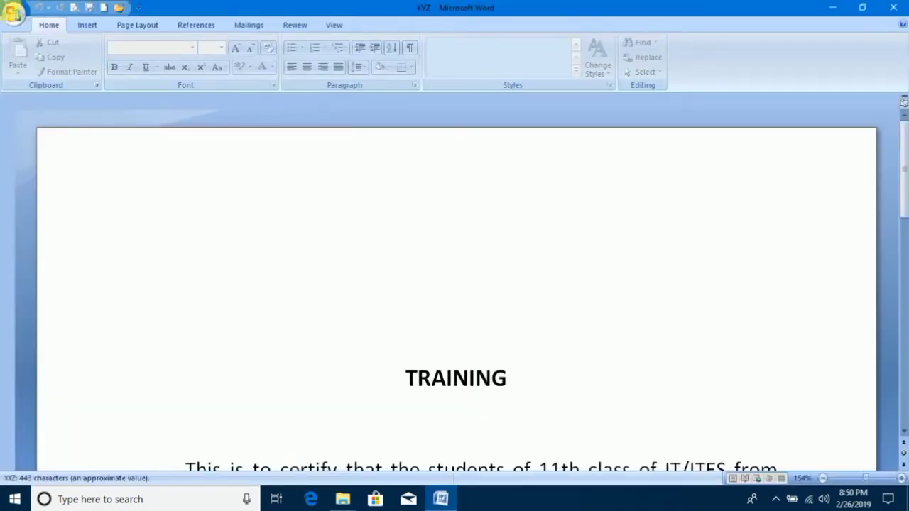
left_click(13, 15)
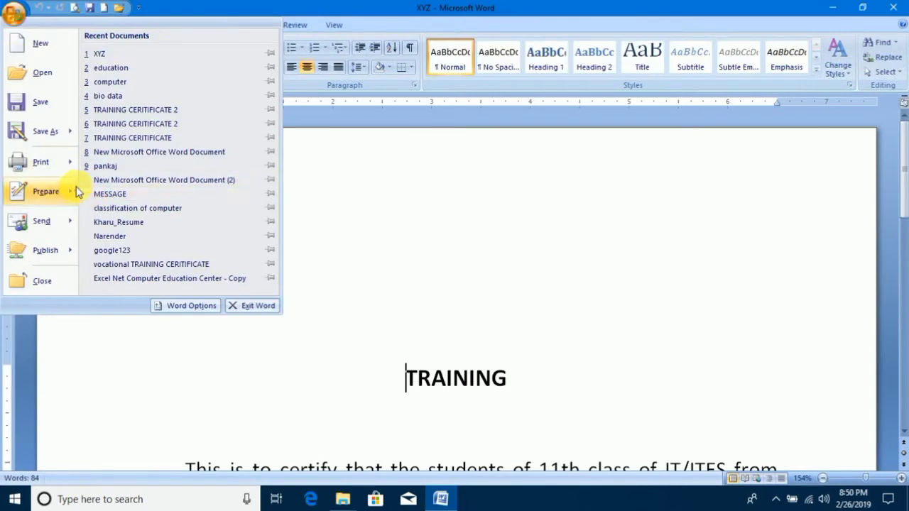
mouse_move(71, 188)
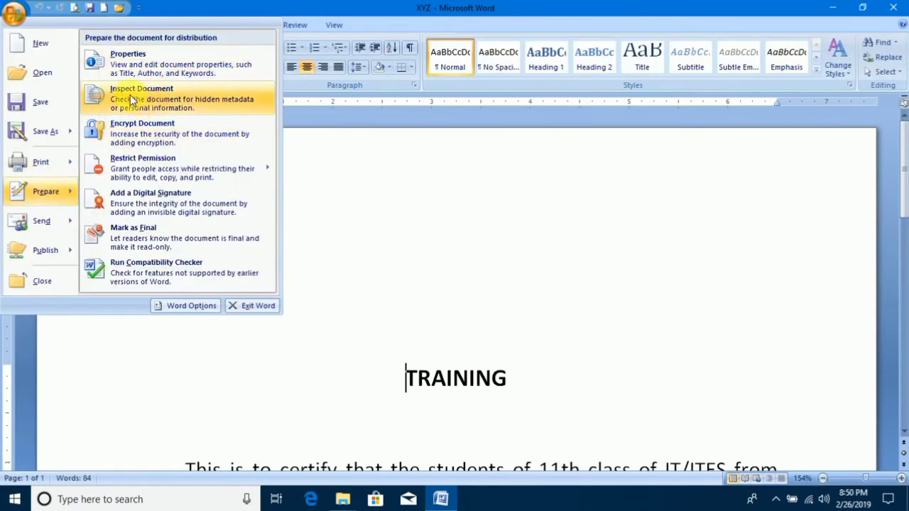
left_click(176, 102)
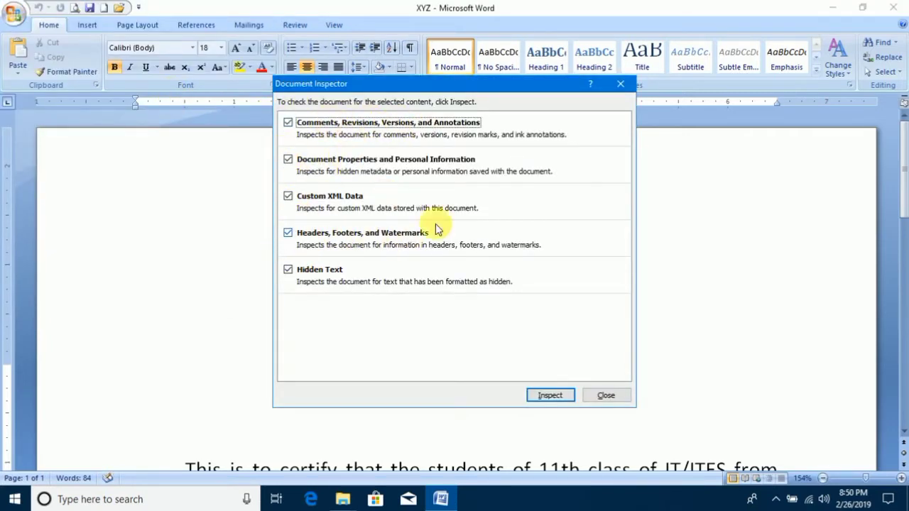
left_click(606, 396)
left_click(14, 14)
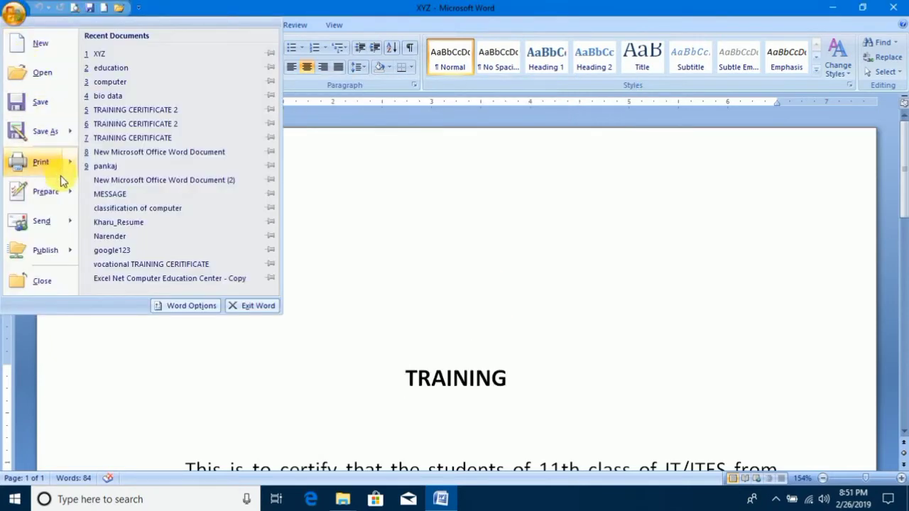
mouse_move(62, 161)
mouse_move(50, 192)
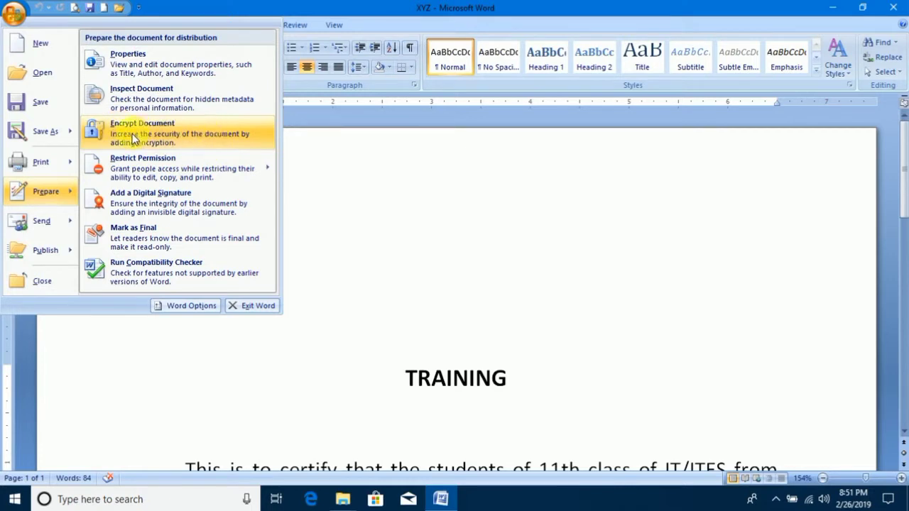
left_click(172, 137)
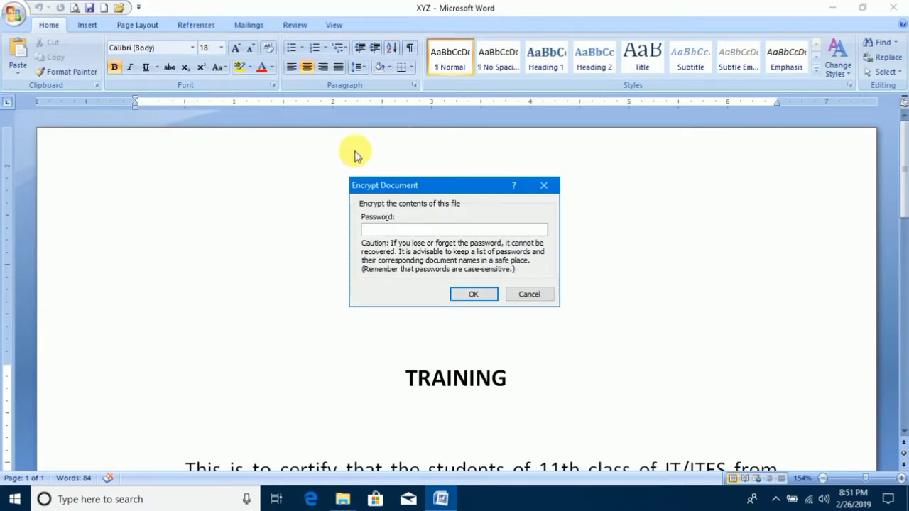
left_click(531, 296)
Try to encrypt the XYZ document by entering a password and its confirmation, and return to the password entry.
left_click(6, 11)
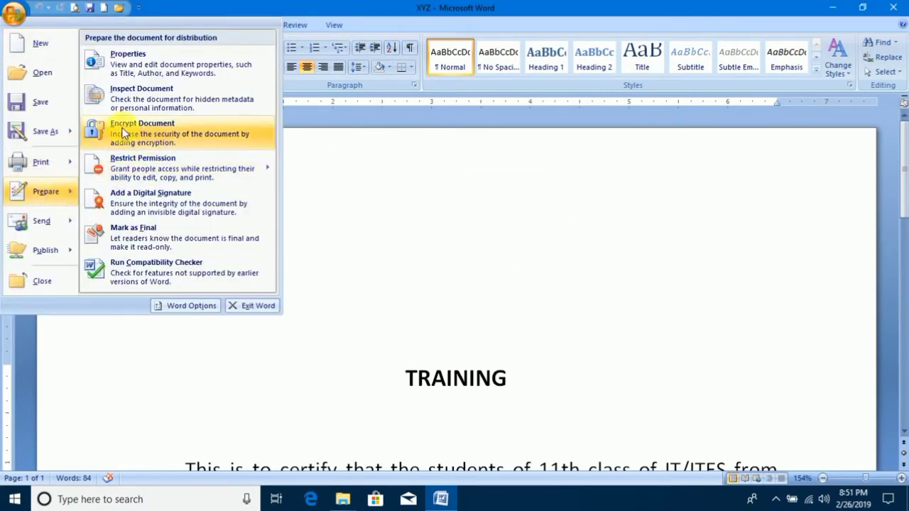
left_click(179, 130)
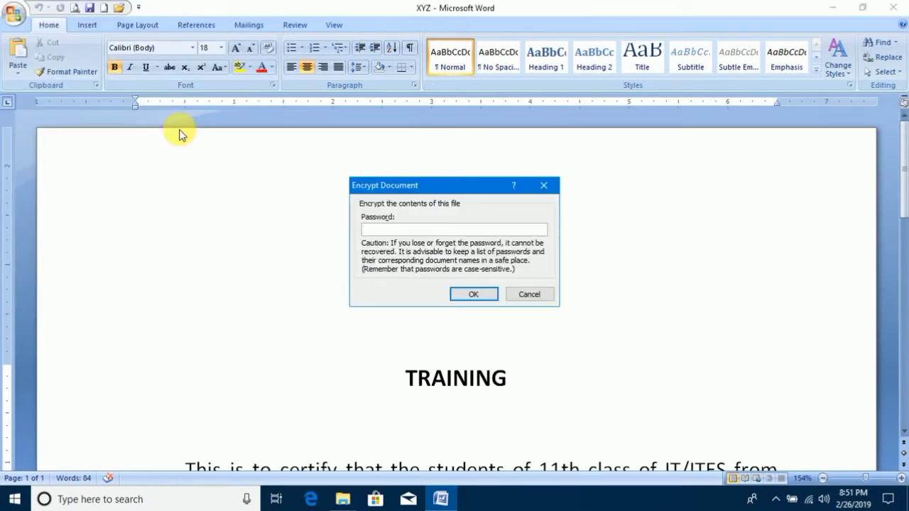
type("12345")
key("Return")
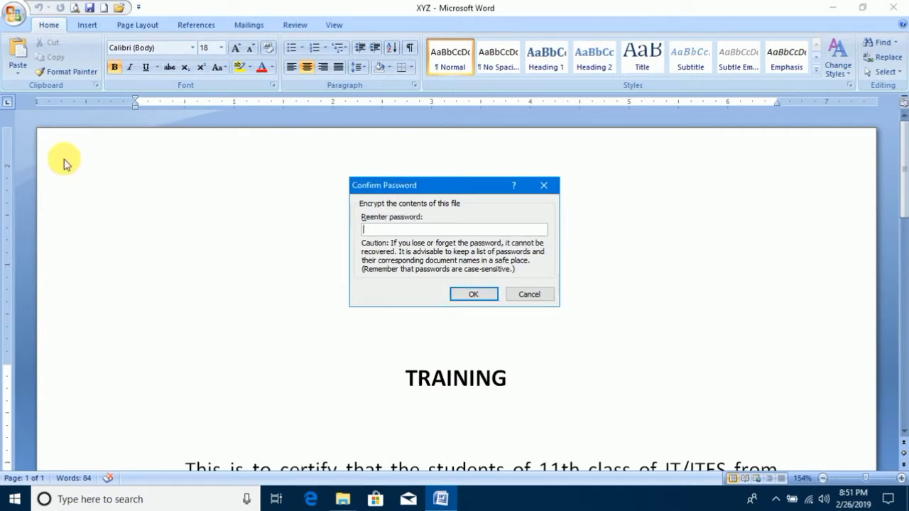
type("123")
key("Return")
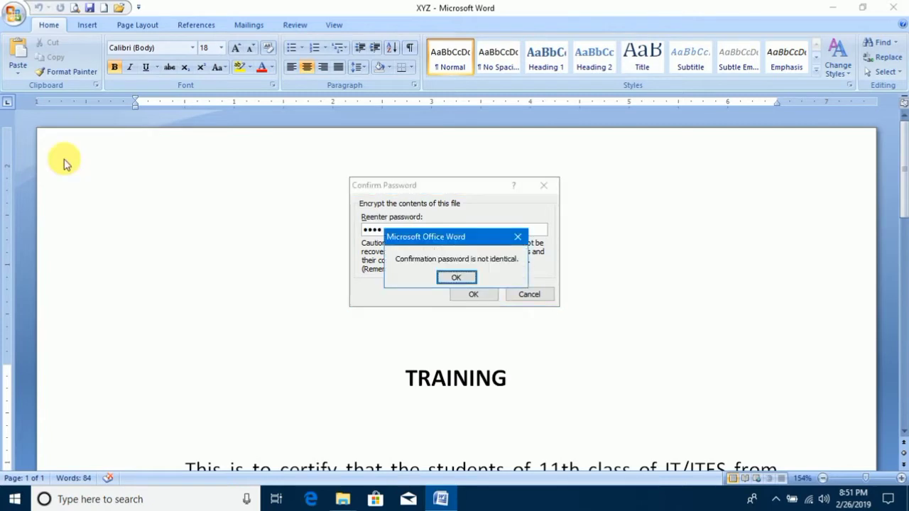
key("Return")
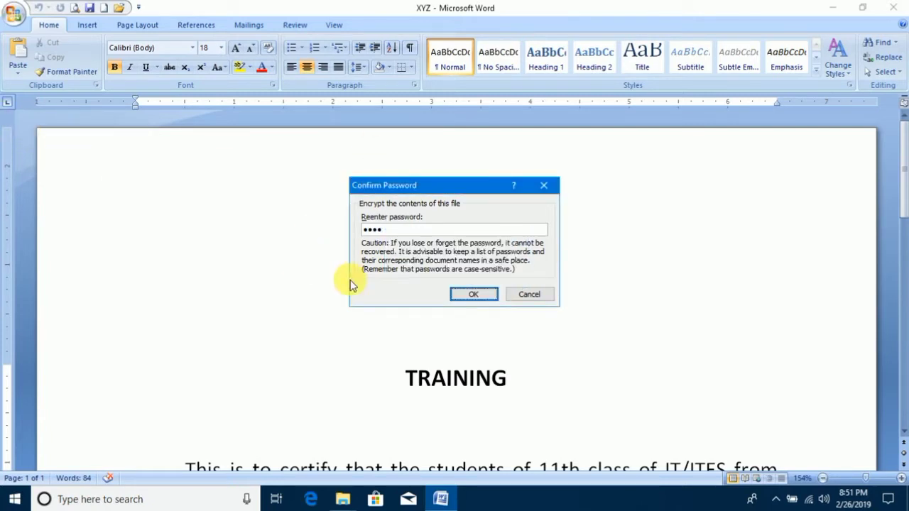
left_click(538, 294)
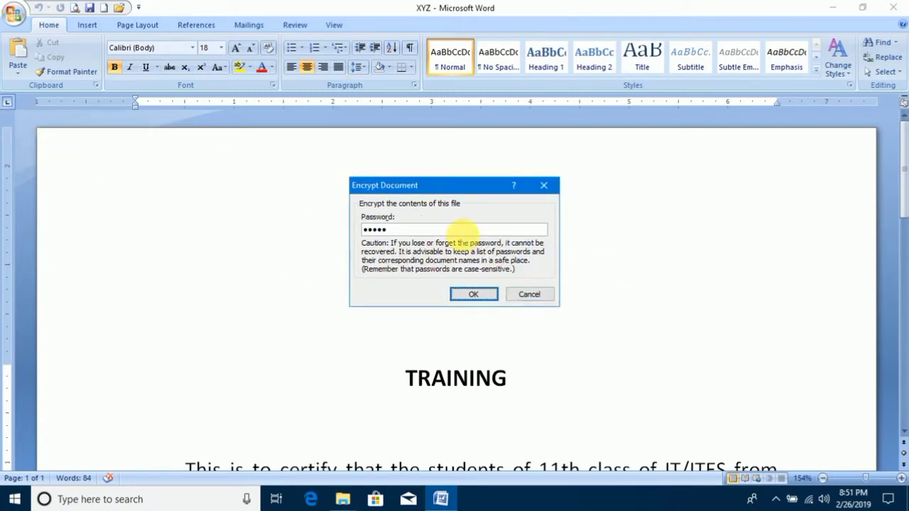
Replace the XYZ document's encryption password and confirm the same password.
left_click_drag(462, 232, 261, 230)
type("123")
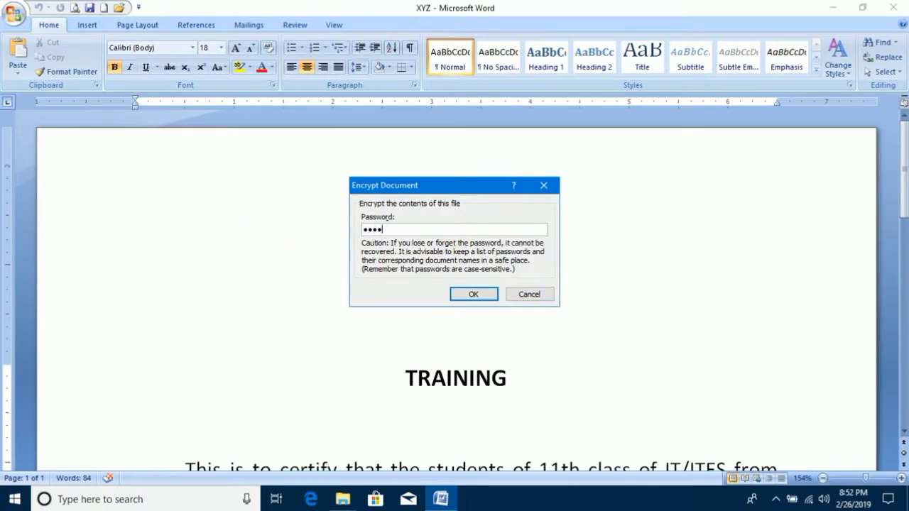
key("Return")
type("123")
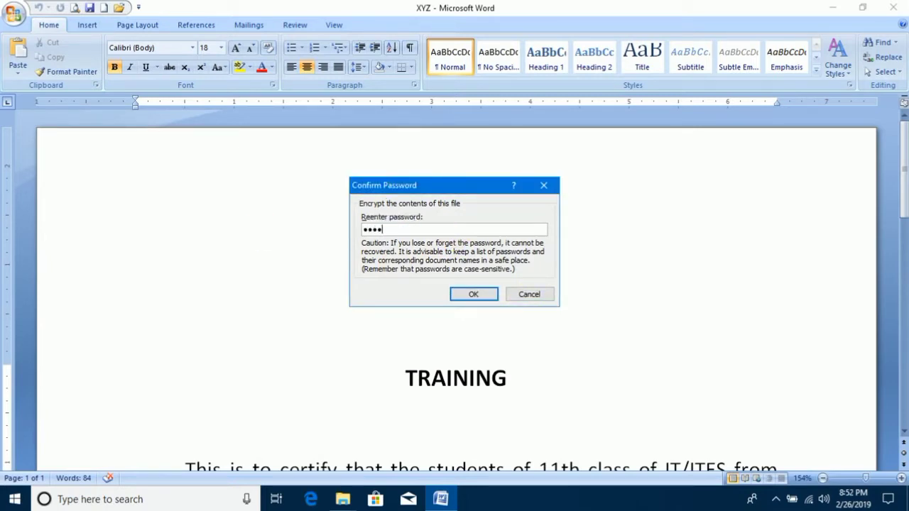
key("Return")
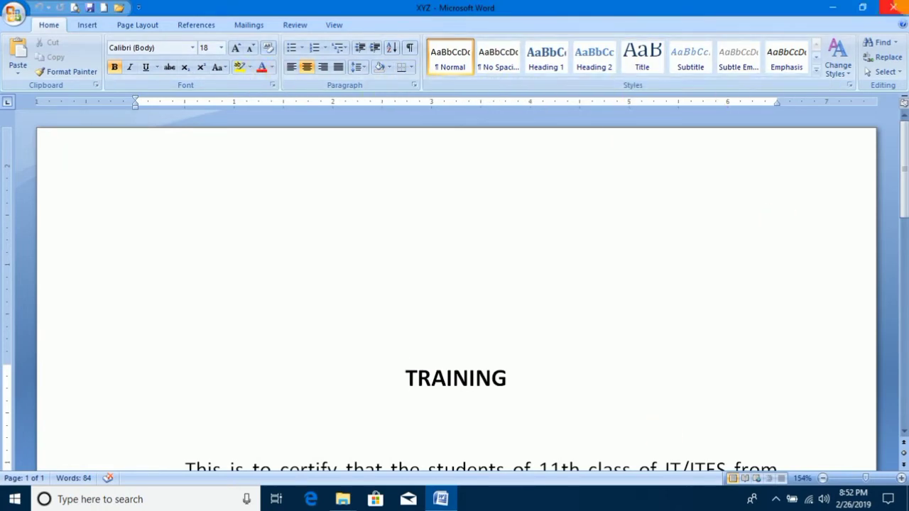
Close the XYZ document, saving its changes, and refresh the desktop.
left_click(893, 7)
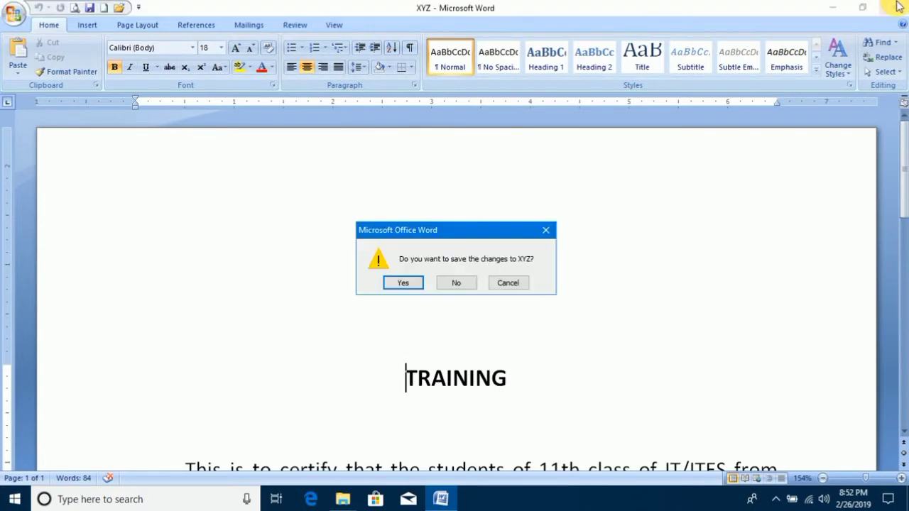
left_click(403, 283)
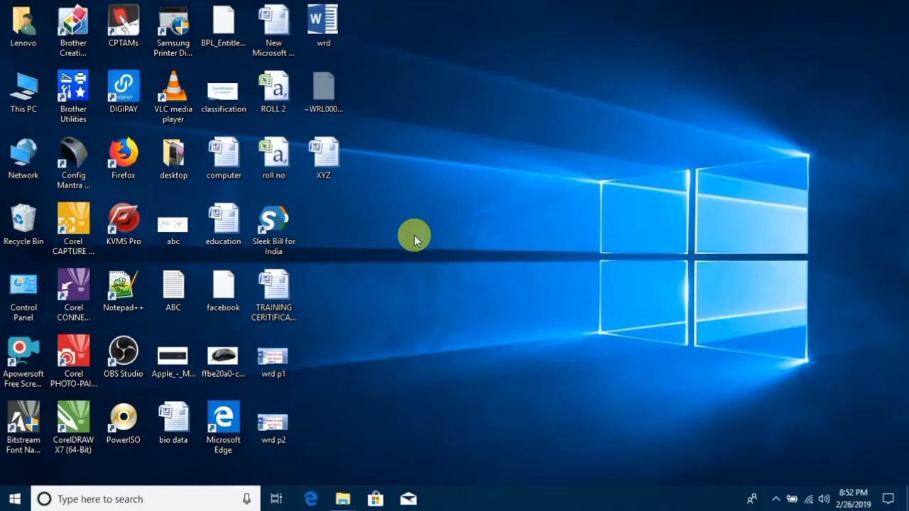
right_click(457, 122)
left_click(498, 163)
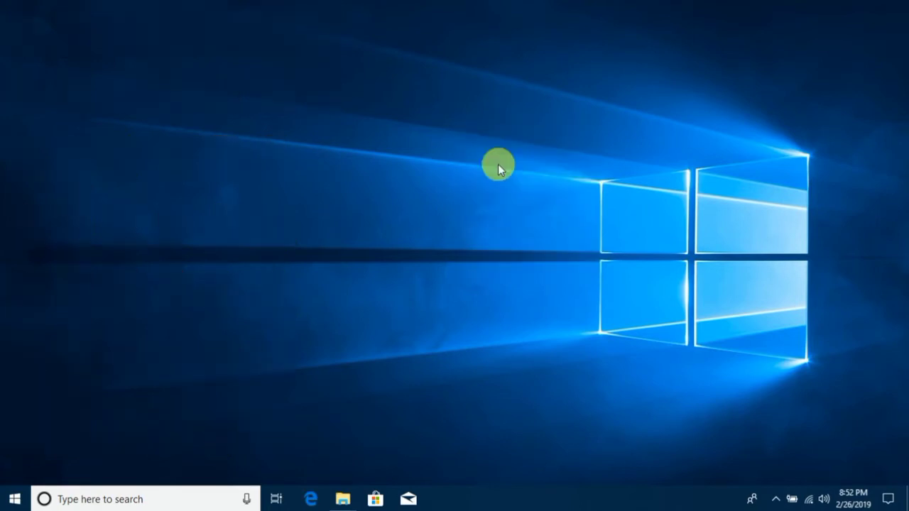
Open the encrypted XYZ document from the desktop, entering its password.
left_click(327, 89)
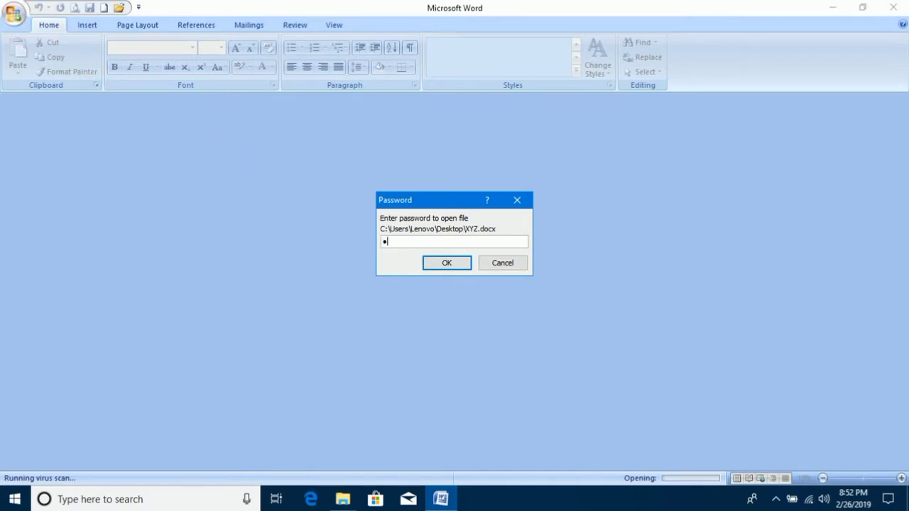
type("5")
left_click(442, 263)
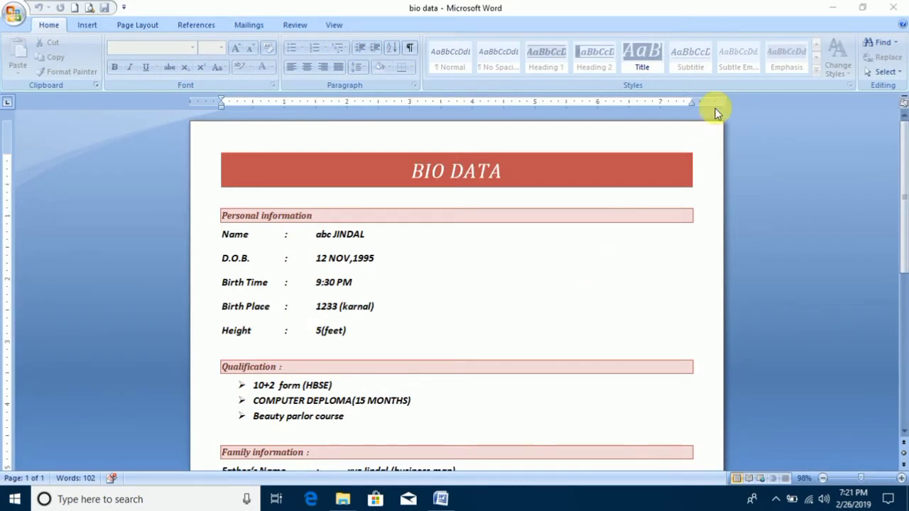
Close the bio data document and refresh the desktop.
left_click(893, 7)
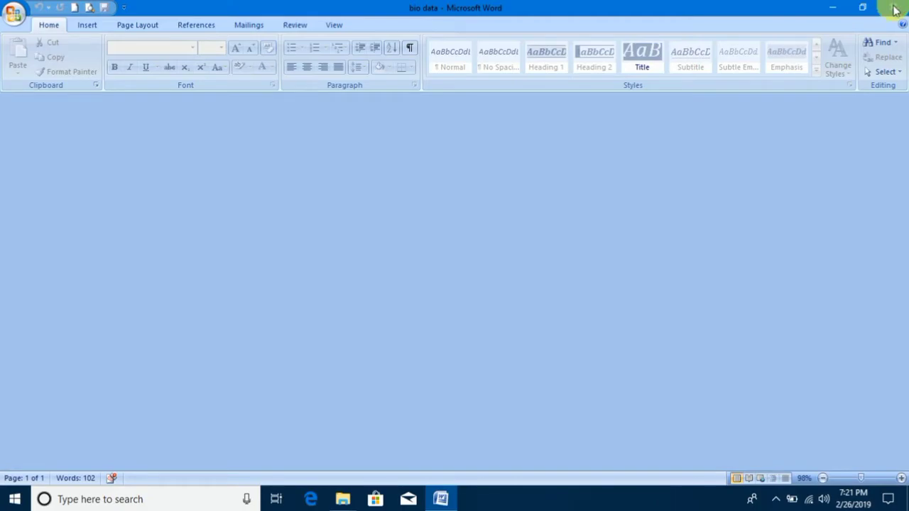
left_click(893, 7)
right_click(601, 71)
left_click(615, 108)
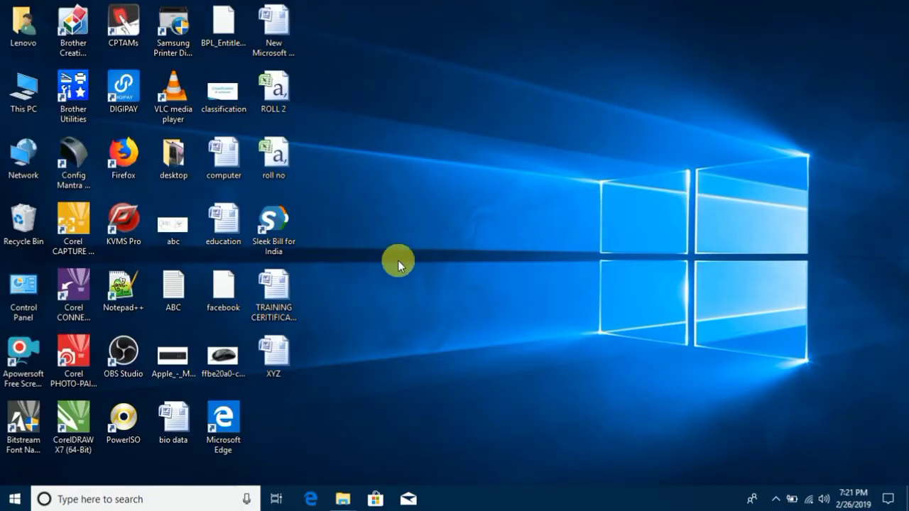
Open the encrypted bio data document from the desktop, entering its password.
left_click(175, 414)
double_click(175, 415)
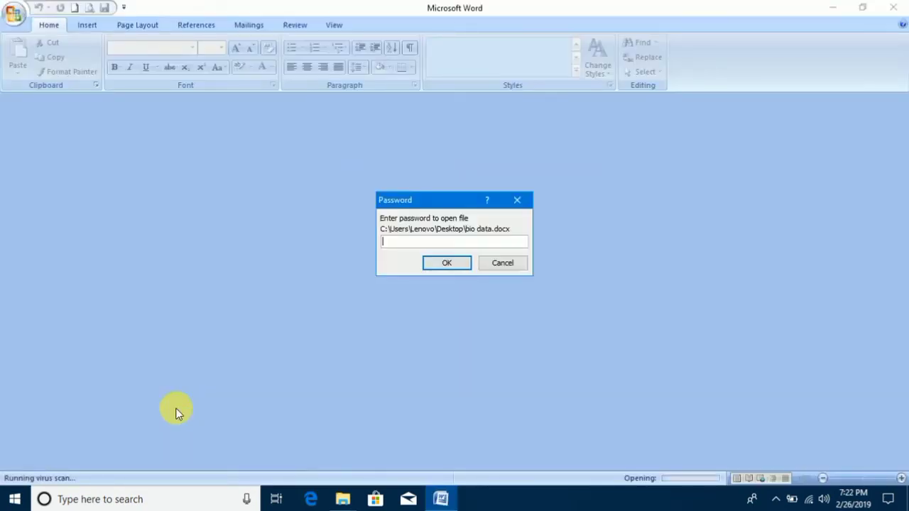
type("••")
key("Return")
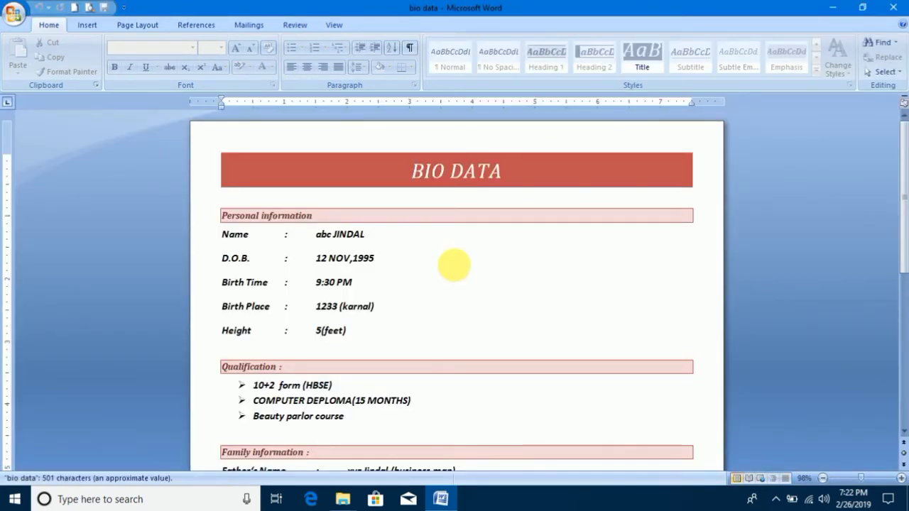
Turn off the Mark as Final status of the bio data document.
left_click(11, 25)
mouse_move(62, 202)
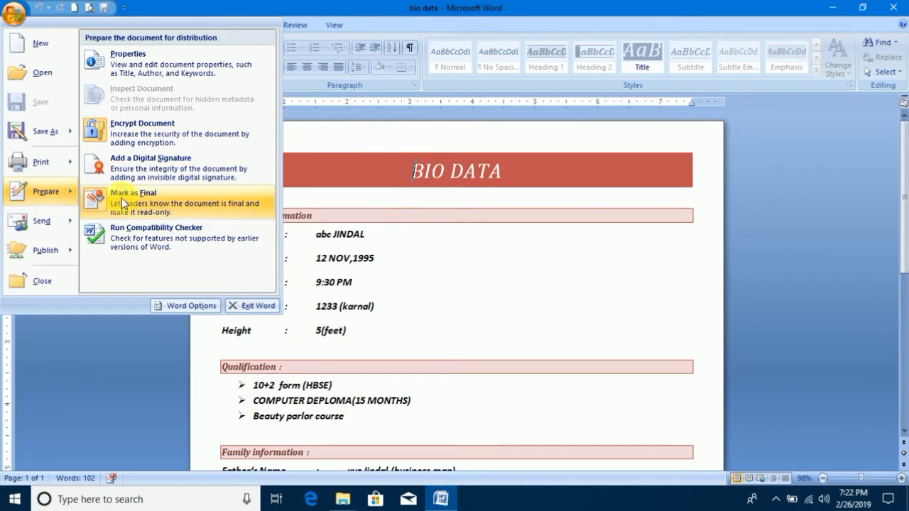
left_click(158, 195)
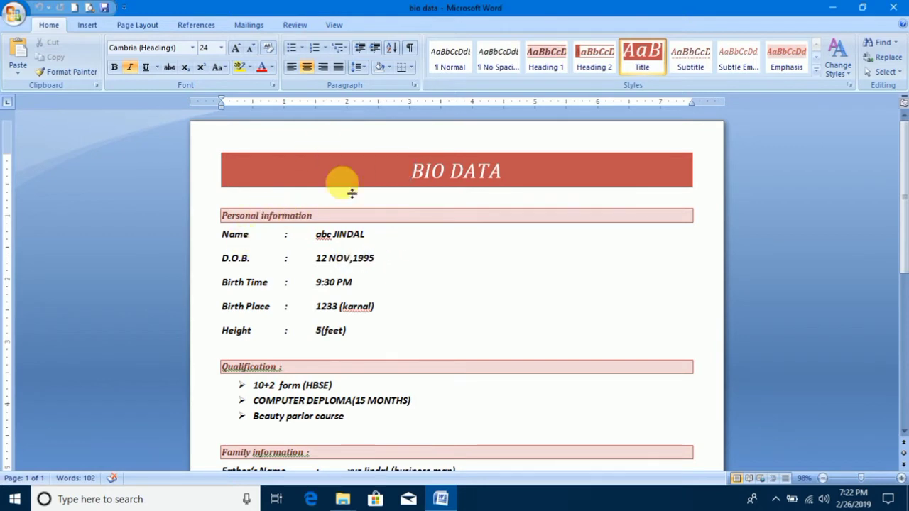
Highlight the personal information values one after another, and append CVHFCGHDFGH to the birth time.
left_click_drag(307, 235, 362, 236)
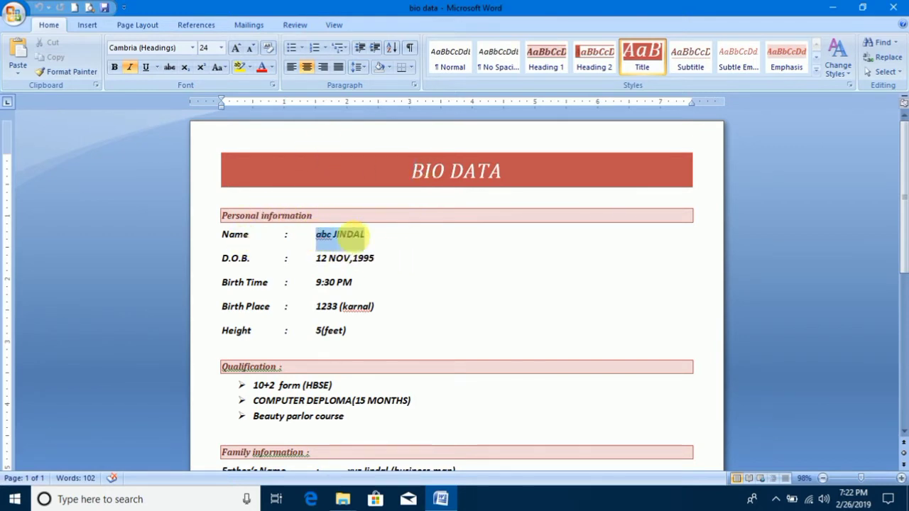
left_click_drag(314, 258, 385, 260)
left_click_drag(317, 282, 376, 286)
left_click_drag(316, 307, 376, 310)
left_click_drag(316, 331, 359, 334)
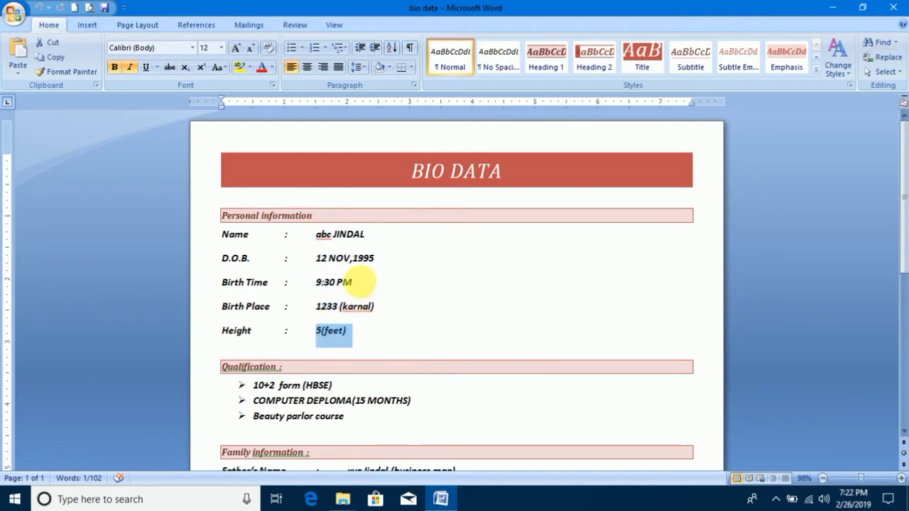
left_click(380, 285)
type("CVHFCGHDFGH")
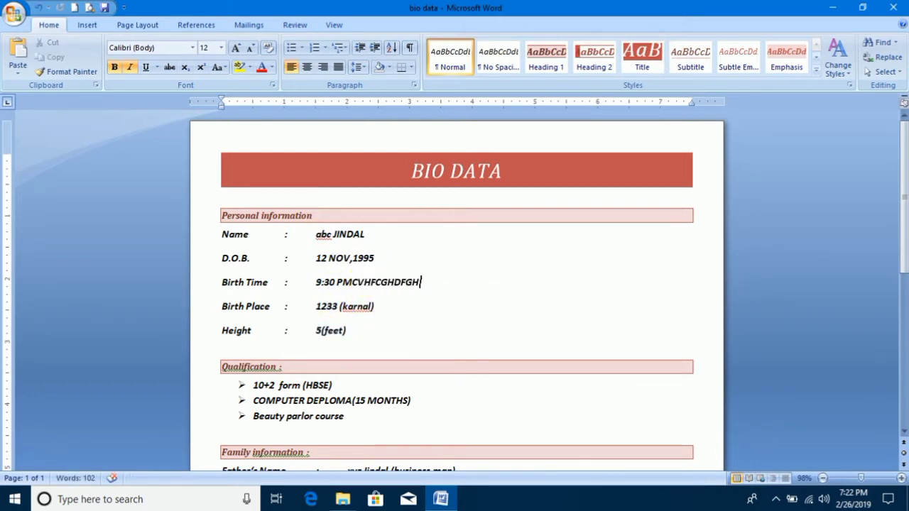
Mark the bio data document as final and save it, accepting both confirmations.
left_click(13, 14)
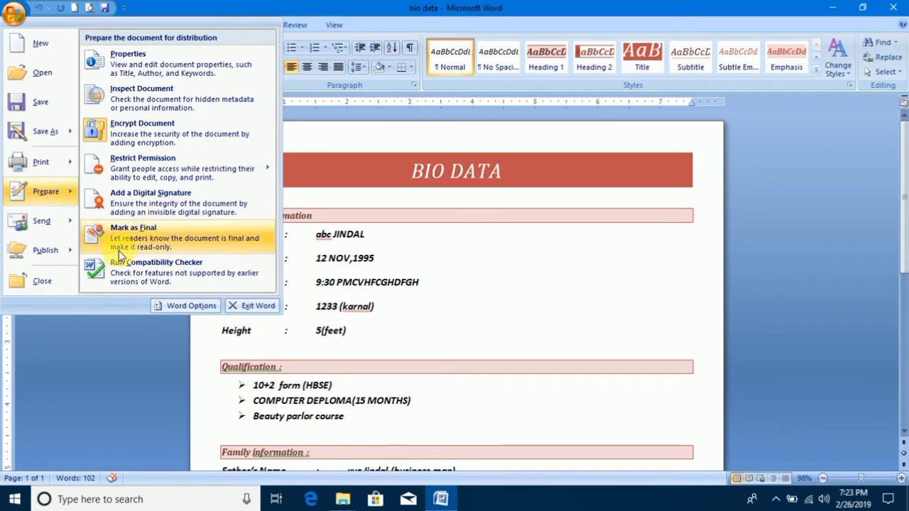
left_click(163, 242)
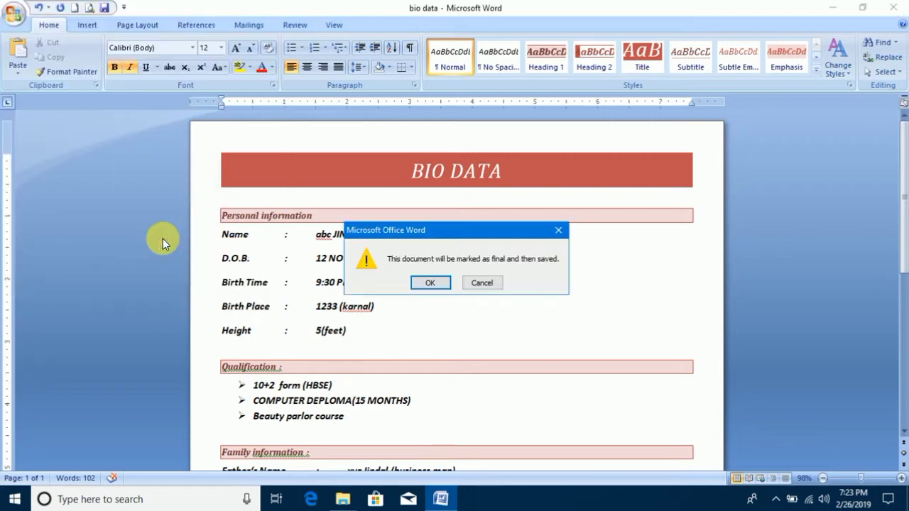
left_click(430, 285)
left_click(452, 298)
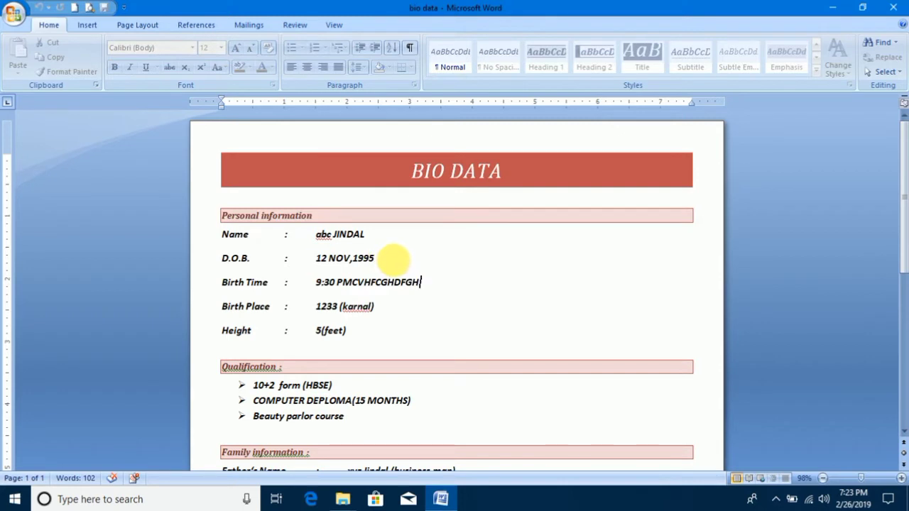
Try to delete the name and date of birth entries while the document is marked as final.
left_click_drag(374, 259, 277, 239)
key("Delete")
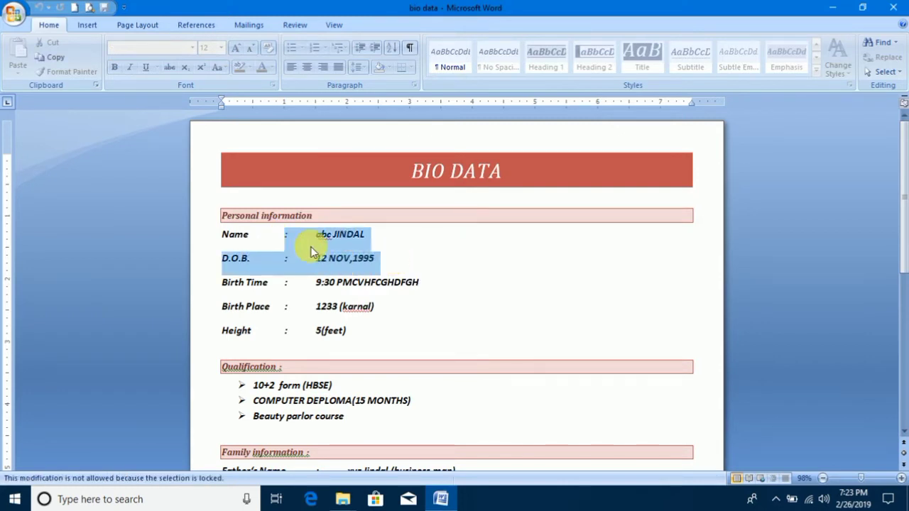
key("XF86AudioRaiseVolume")
key("Delete")
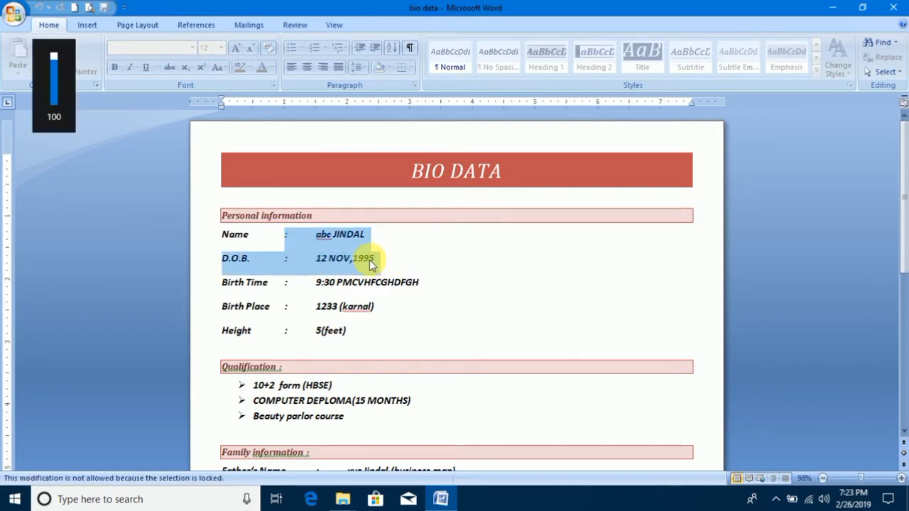
left_click(374, 255)
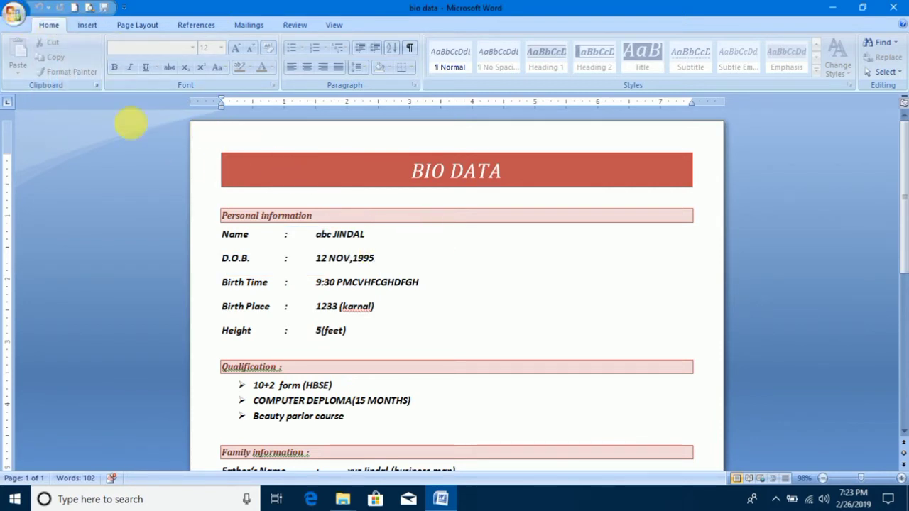
Turn off Mark as Final for the bio data document and append FGHFGH to the date of birth.
left_click(13, 13)
mouse_move(59, 204)
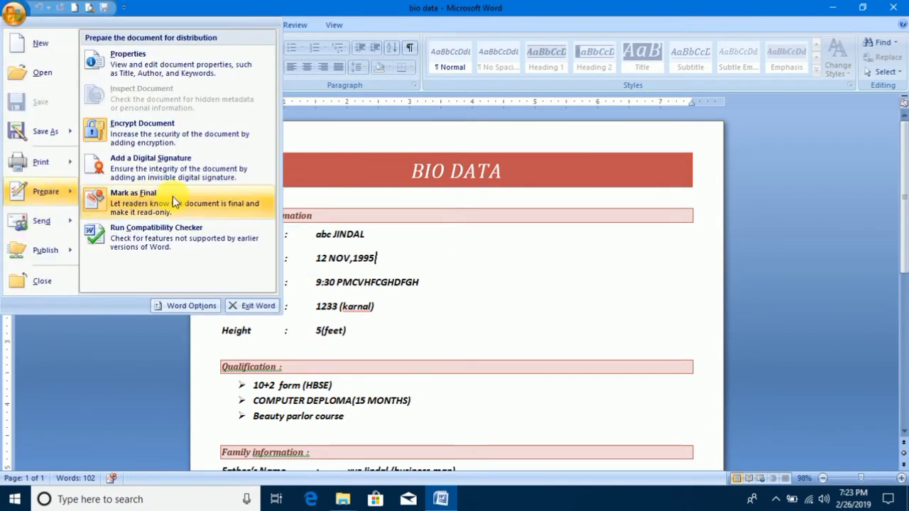
left_click(360, 239)
type("FGHFGH")
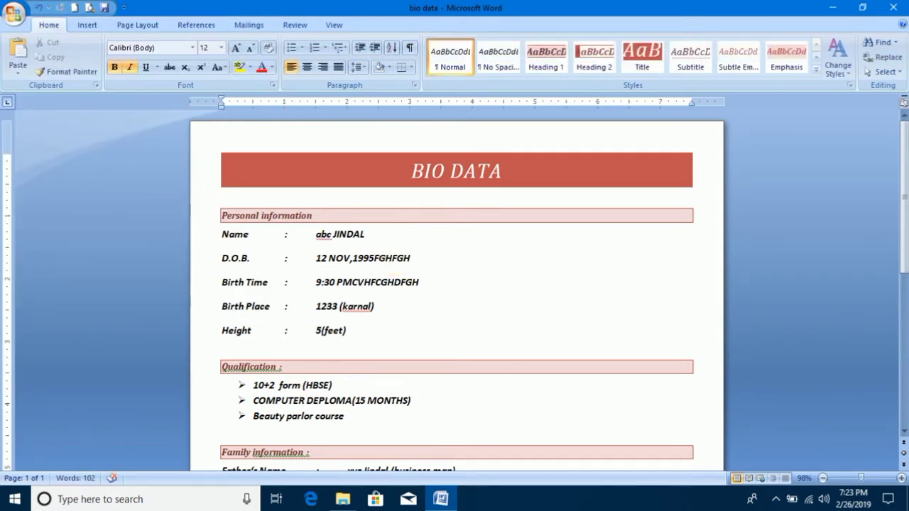
Review the Prepare, Send and Publish options, and close the bio data document without saving the changes.
left_click(12, 13)
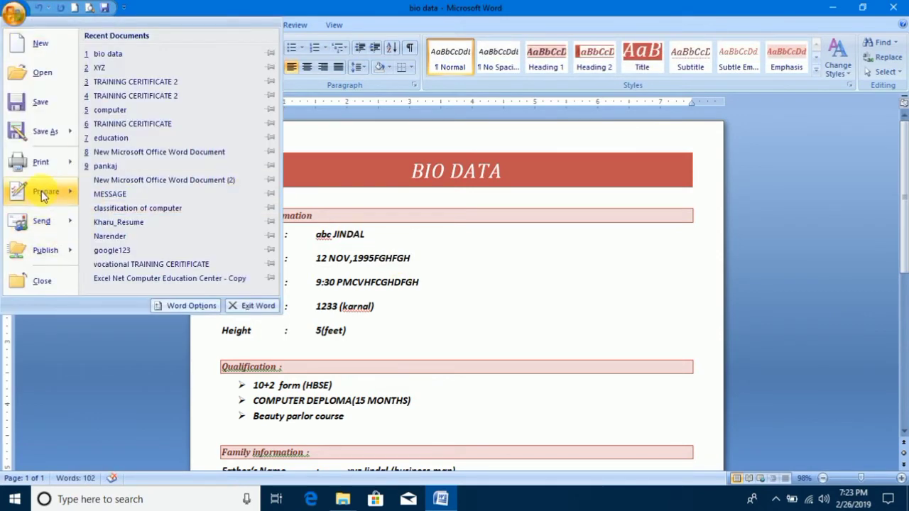
mouse_move(44, 194)
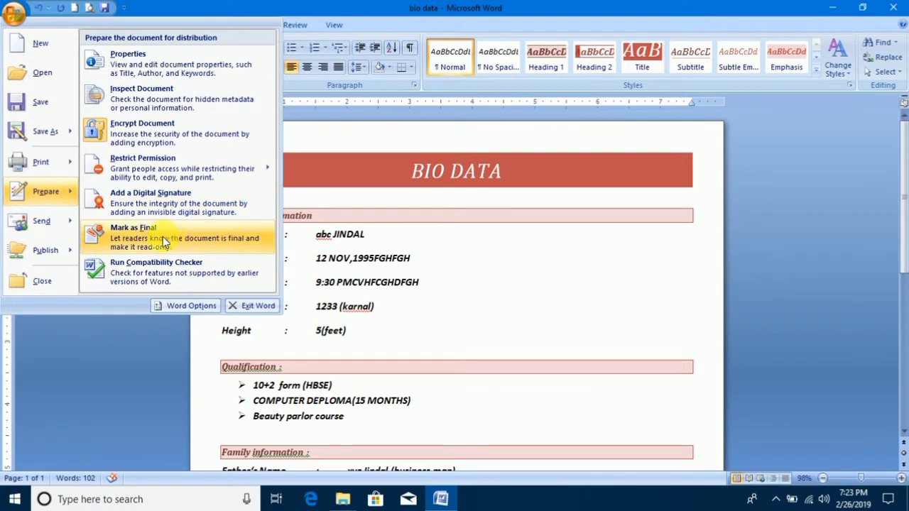
mouse_move(57, 221)
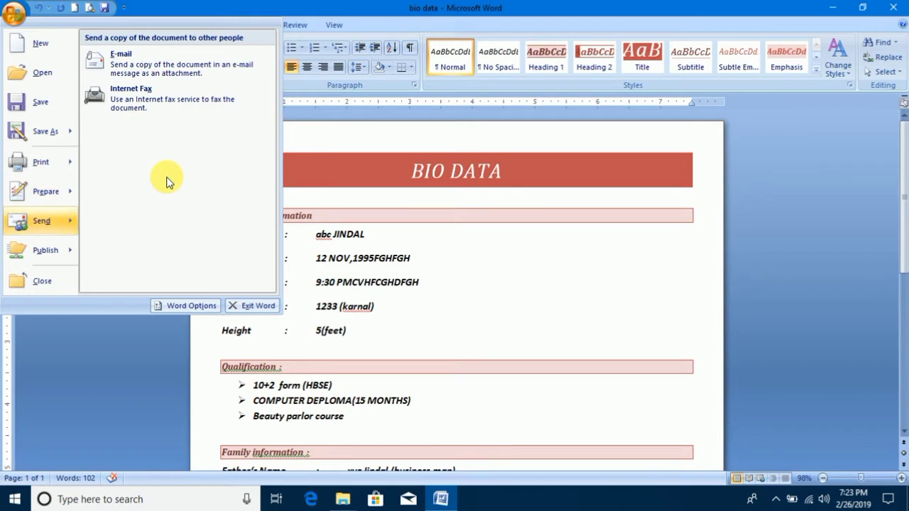
mouse_move(52, 248)
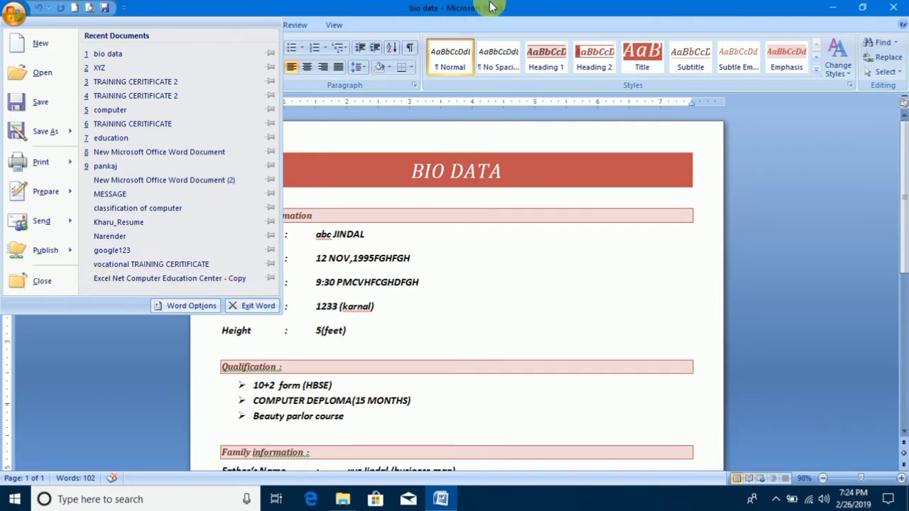
left_click(39, 281)
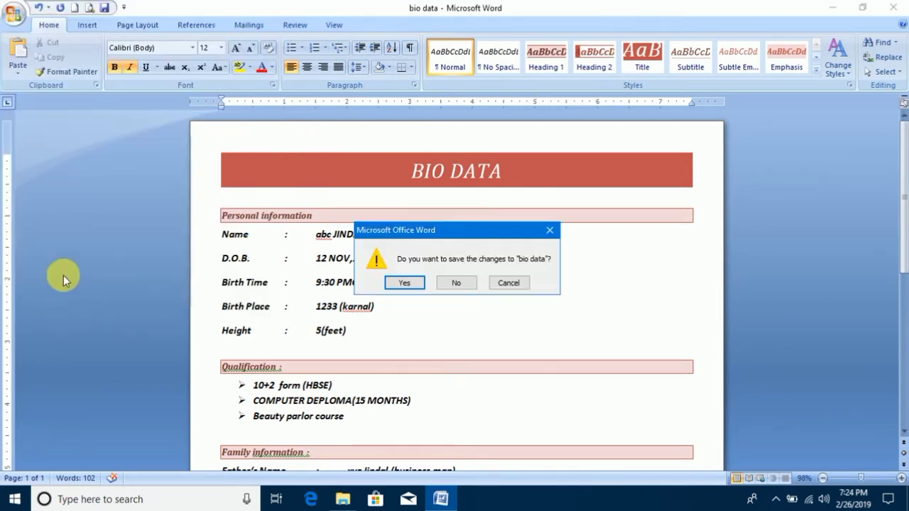
left_click(466, 283)
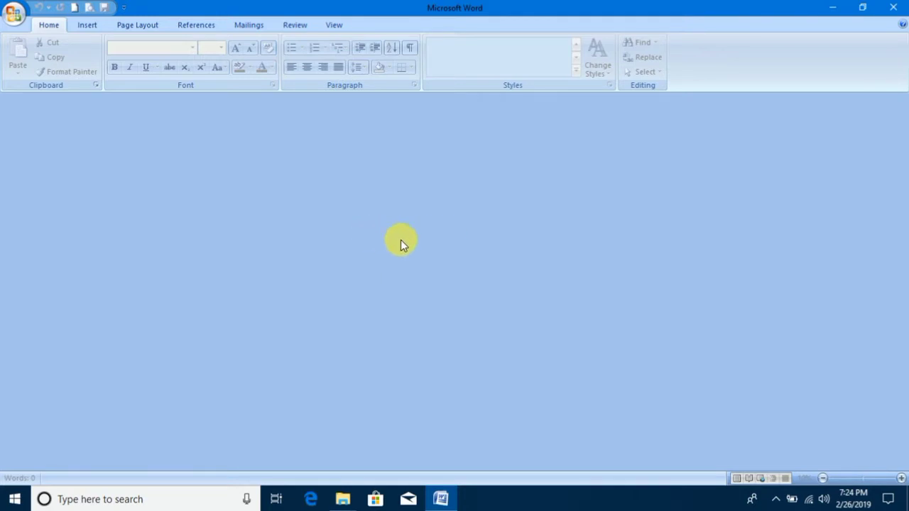
Create a new blank document.
left_click(12, 16)
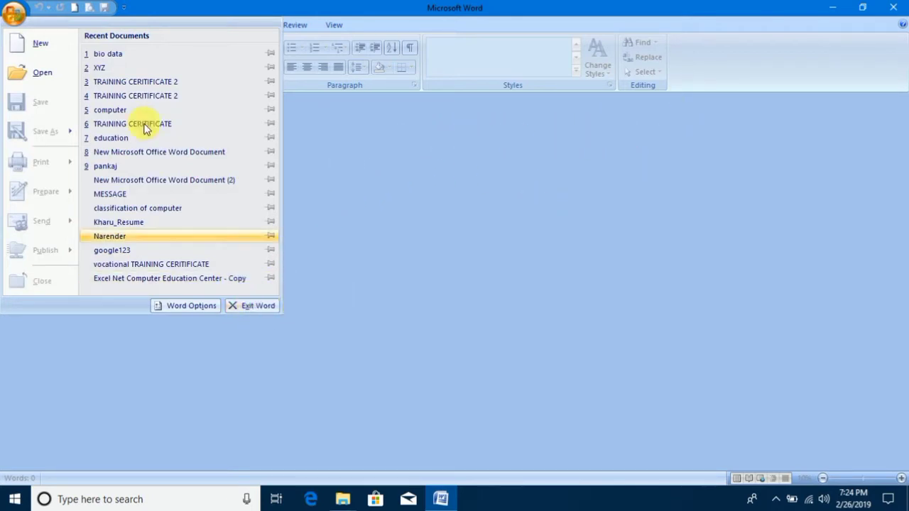
left_click(40, 49)
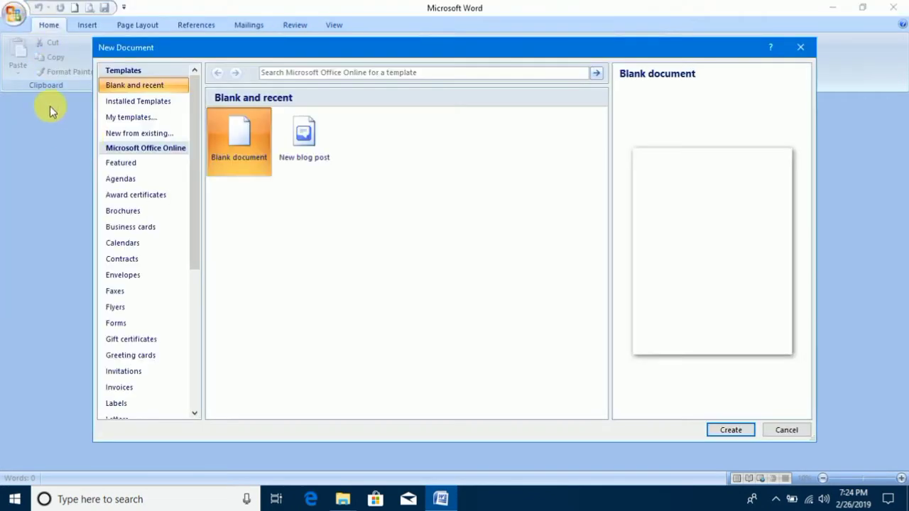
left_click(747, 431)
Look through the Proofing, Save, Advanced, Customize and Trust Center pages of Word Options, and leave without changes.
left_click(13, 21)
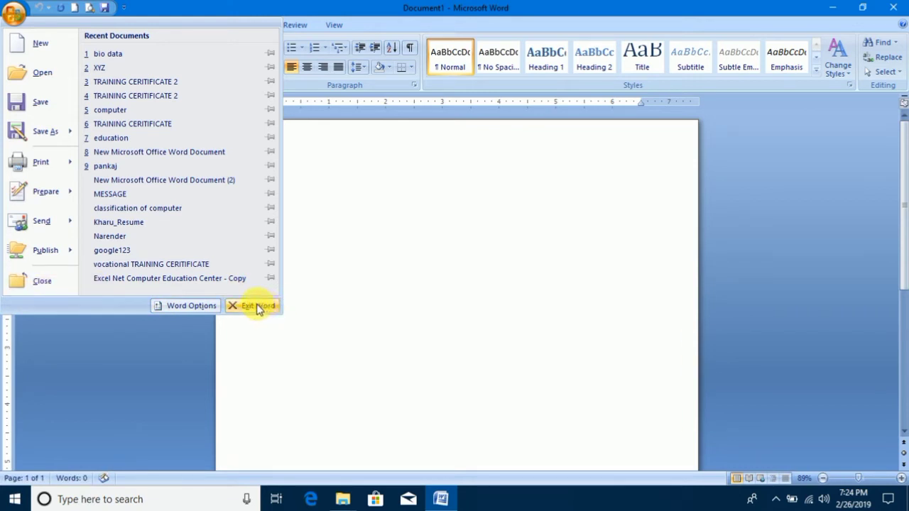
left_click(193, 310)
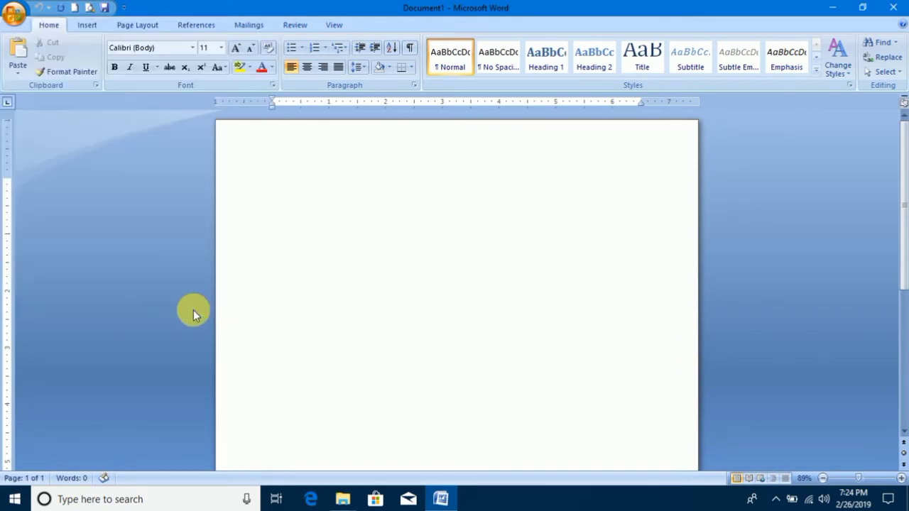
left_click(206, 78)
left_click(202, 96)
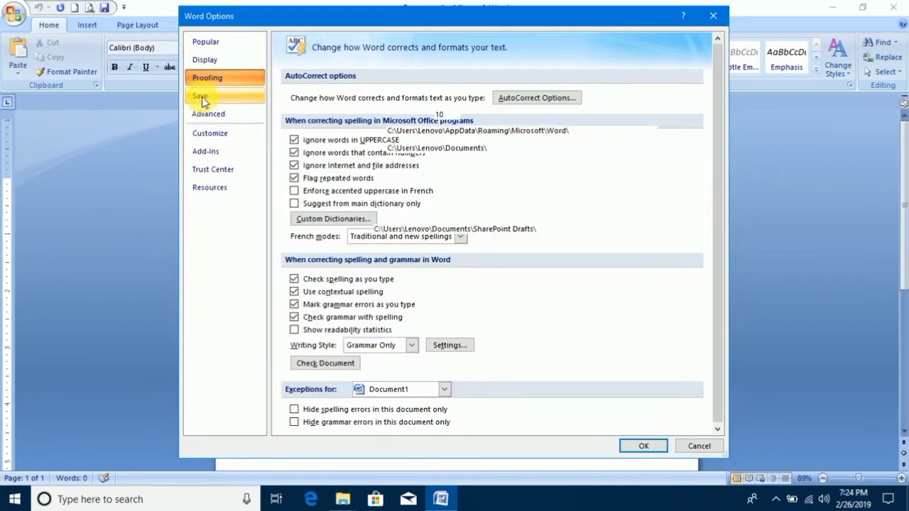
left_click(213, 115)
left_click(213, 133)
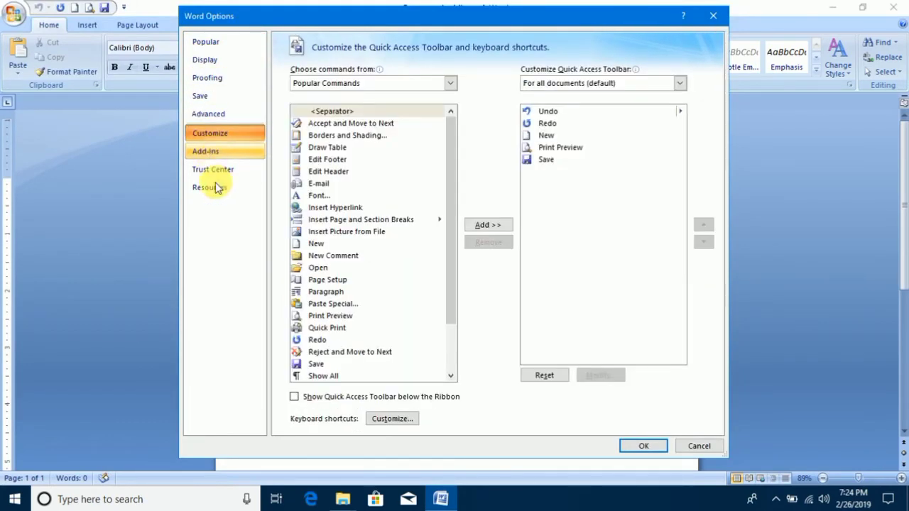
left_click(213, 170)
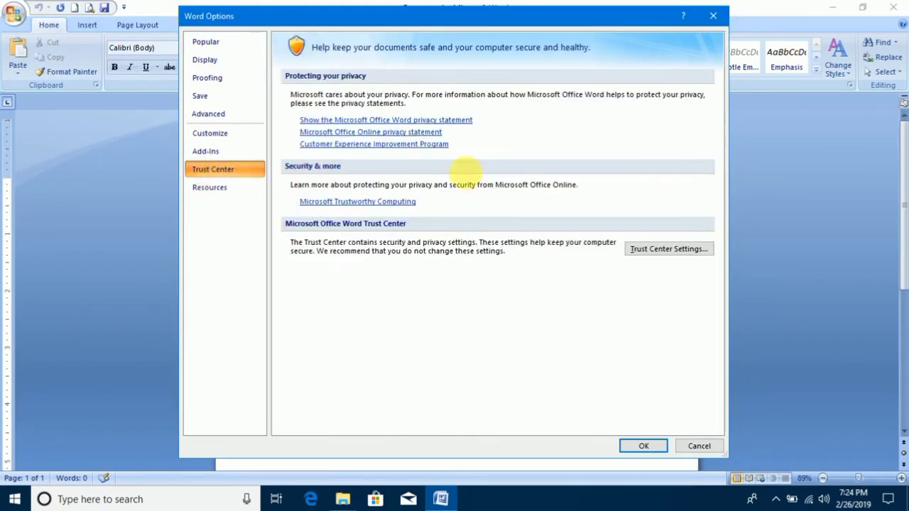
left_click(699, 445)
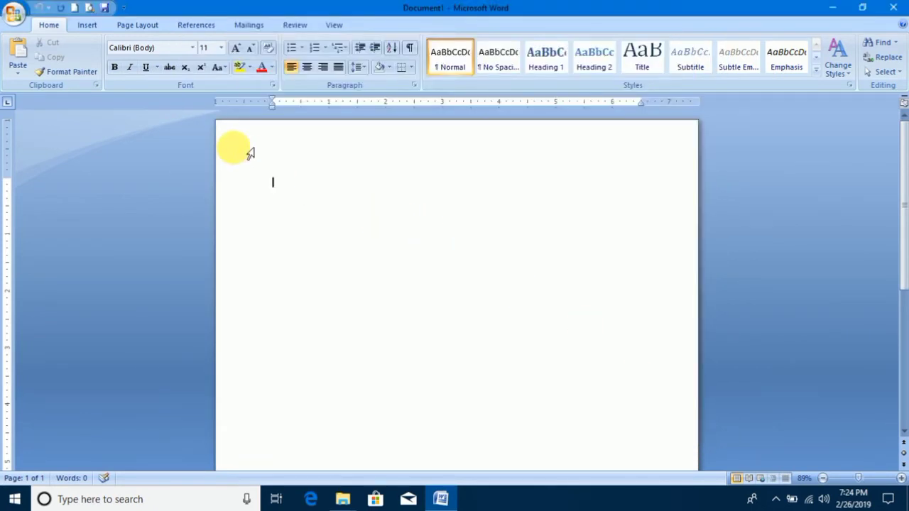
Add the Open command to the Quick Access Toolbar, and remove both New and Open from it.
left_click(123, 7)
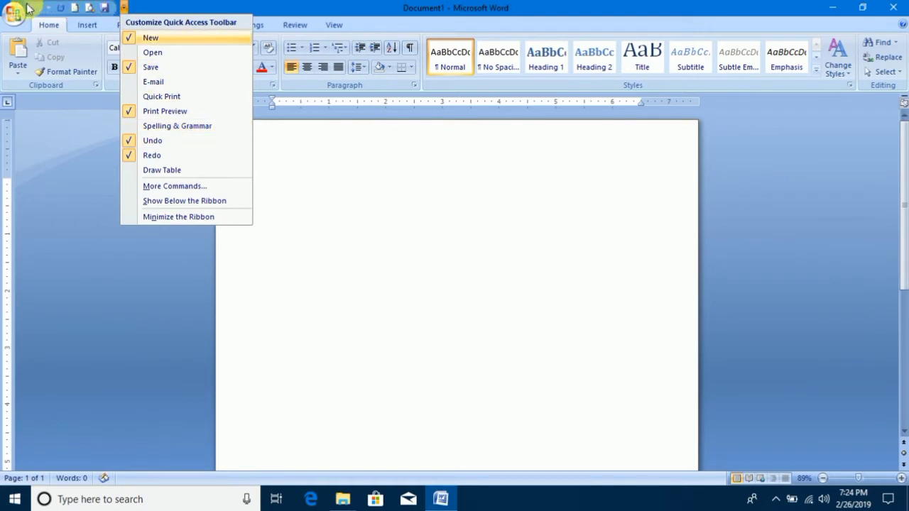
left_click(168, 57)
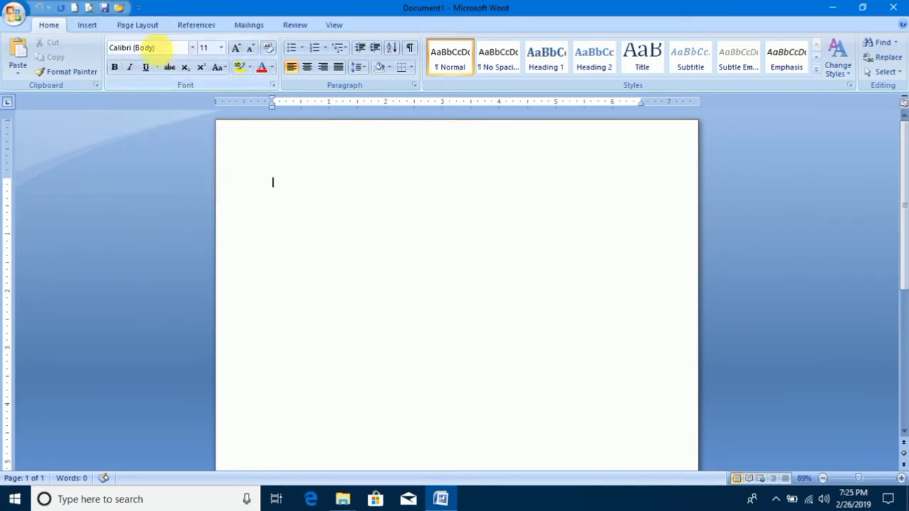
left_click(137, 7)
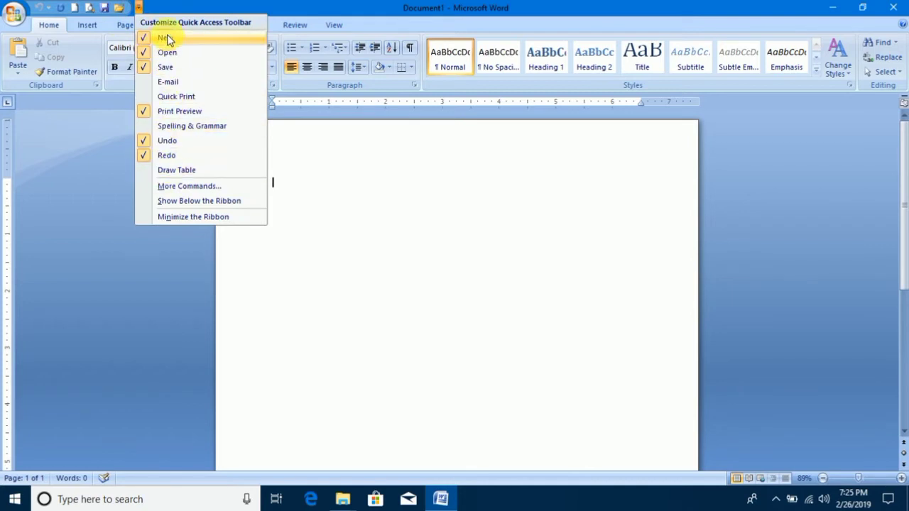
left_click(161, 43)
left_click(123, 7)
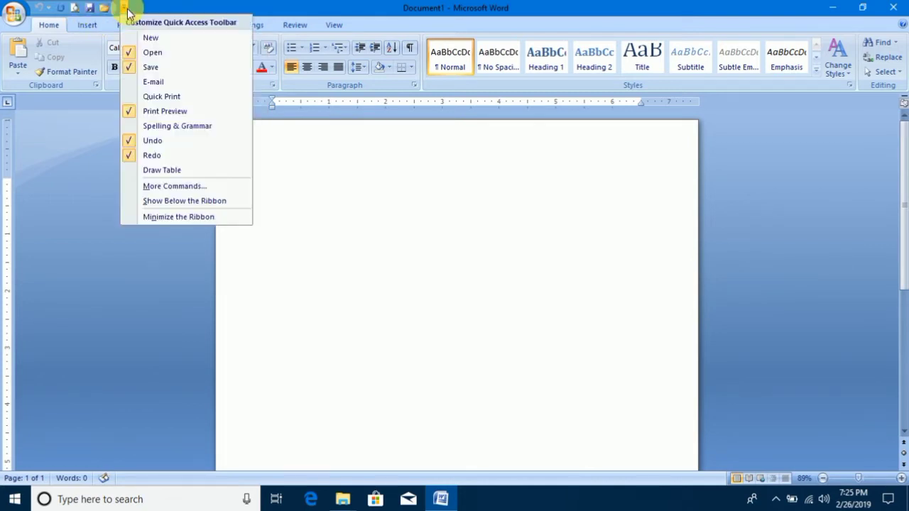
left_click(150, 54)
Add the New and Open commands back to the Quick Access Toolbar and recheck its command list.
left_click(110, 7)
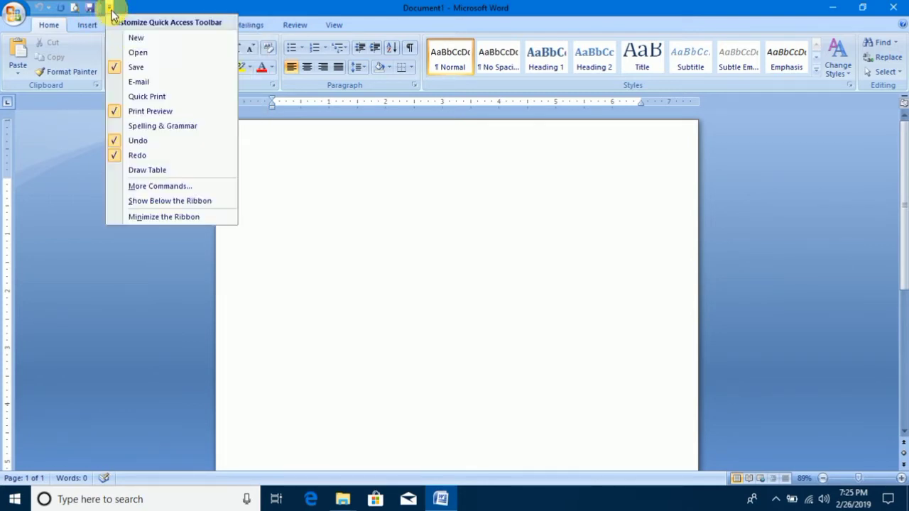
left_click(139, 39)
left_click(123, 8)
left_click(151, 52)
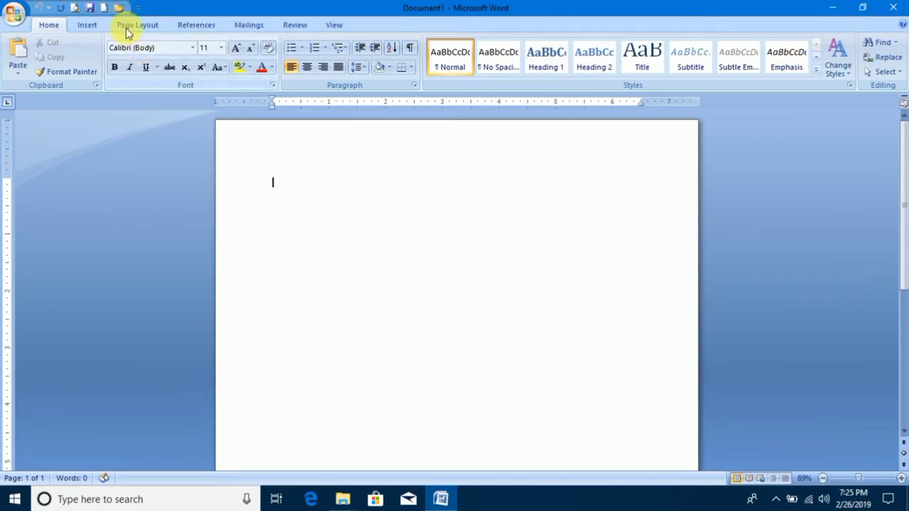
left_click(139, 7)
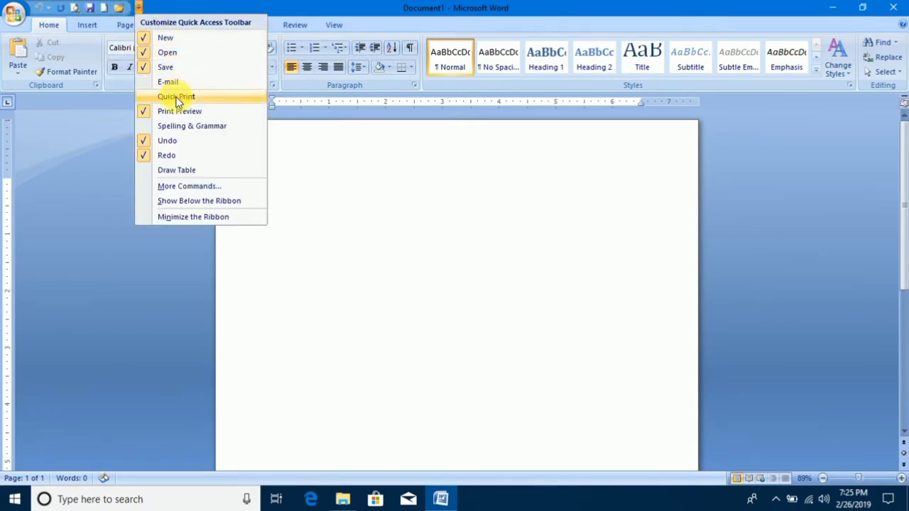
left_click(333, 197)
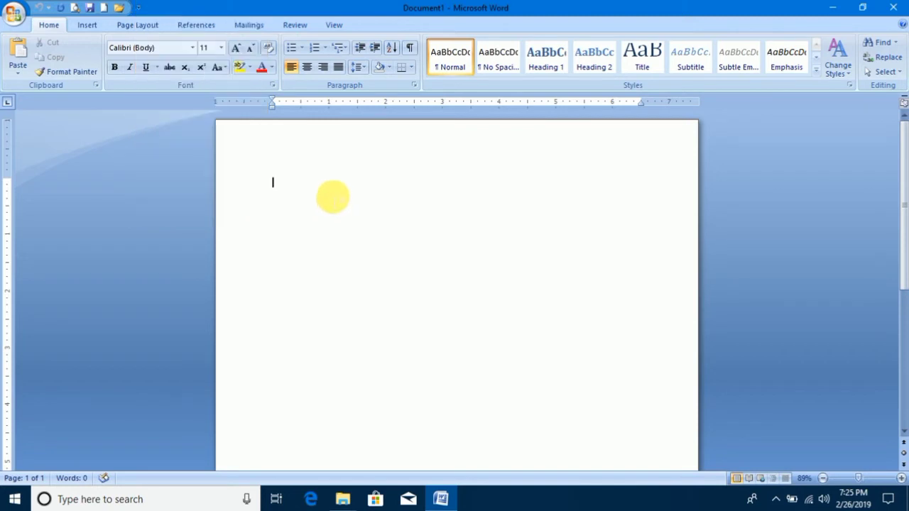
Enter COMPUTER EDUCATION in the blank document, and undo and redo that entry.
type("co")
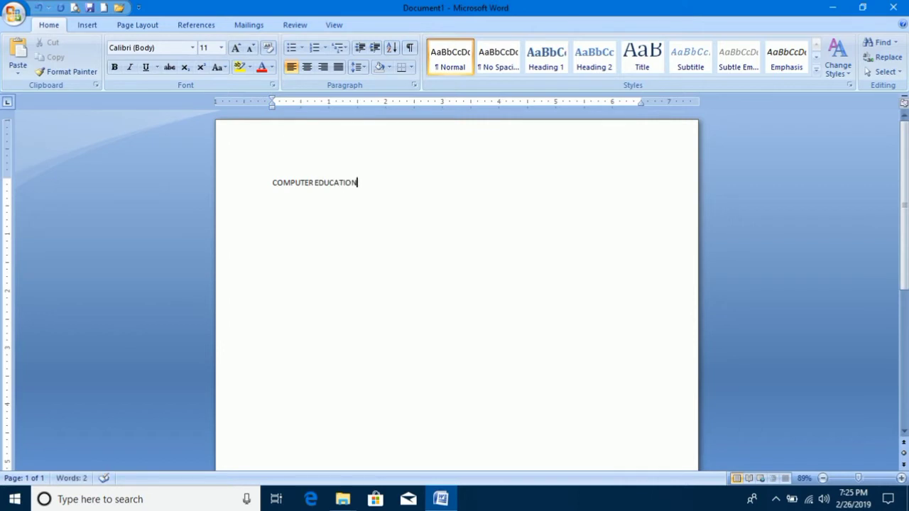
left_click(39, 10)
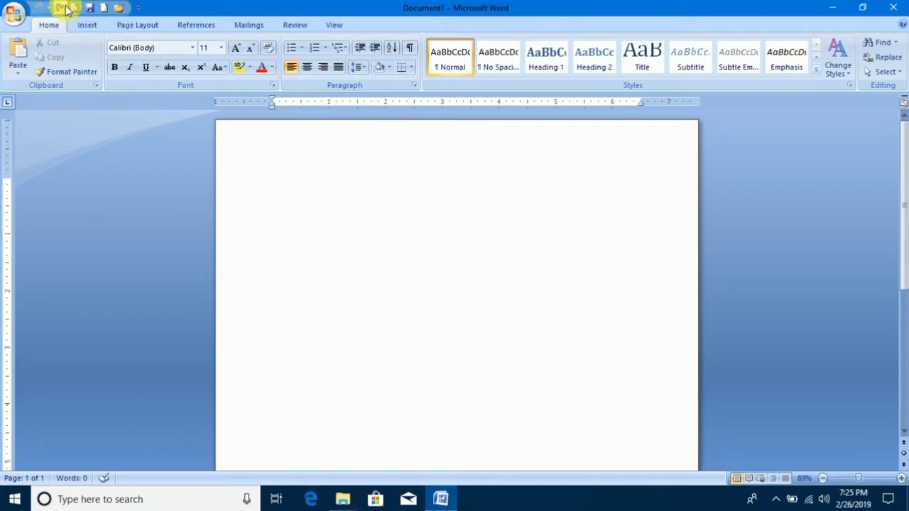
left_click(59, 9)
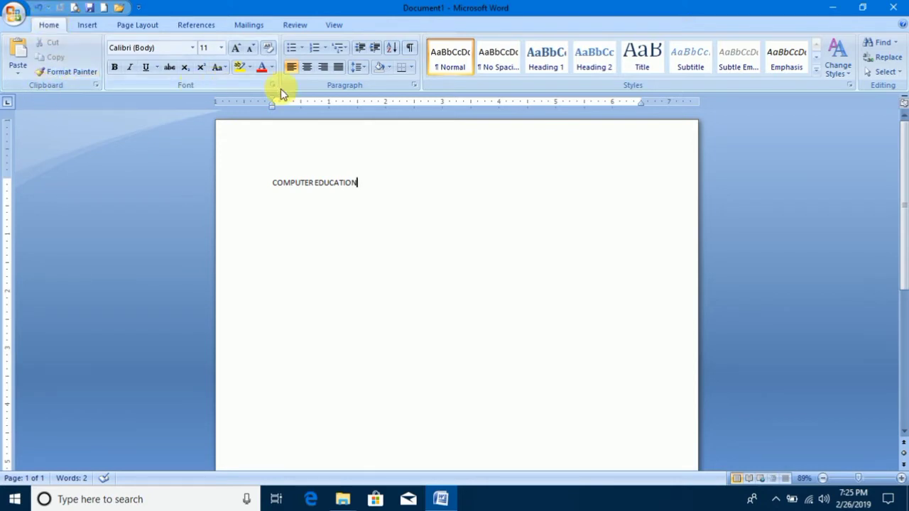
Delete the whole COMPUTER EDUCATION line from the document.
left_click_drag(399, 187, 203, 167)
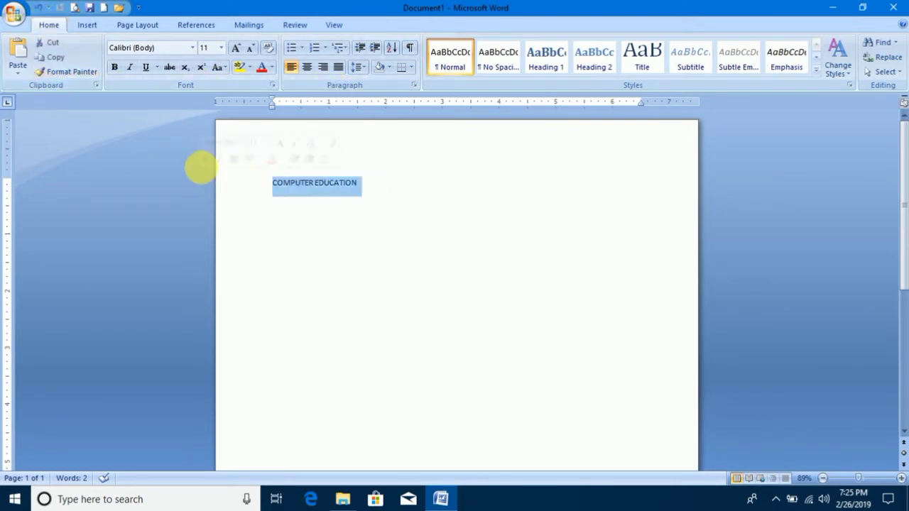
key("Delete")
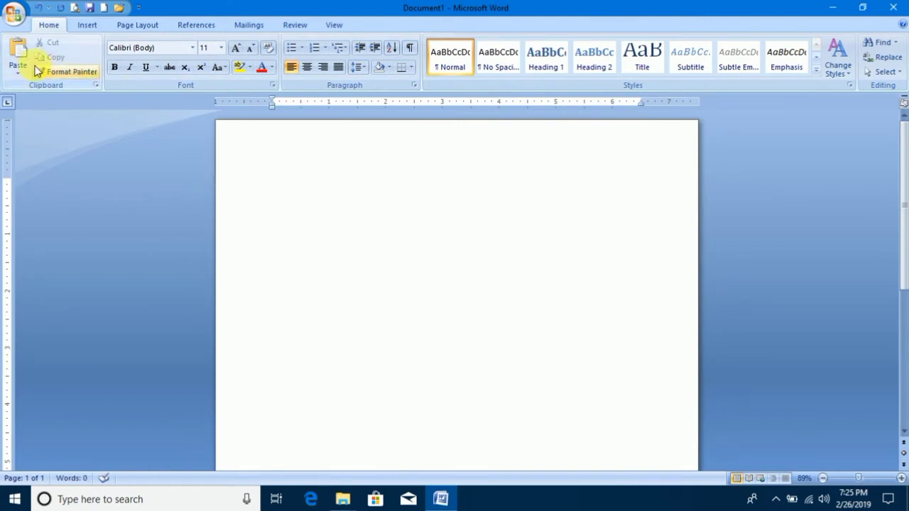
Undo the deletion of the COMPUTER EDUCATION line and clear its selection.
key("ctrl+z")
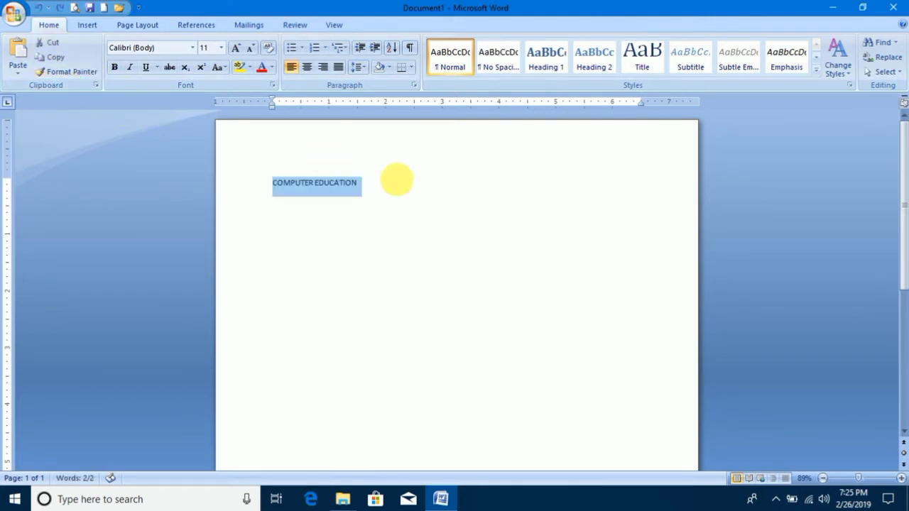
left_click(386, 183)
left_click_drag(386, 183, 243, 178)
left_click(419, 183)
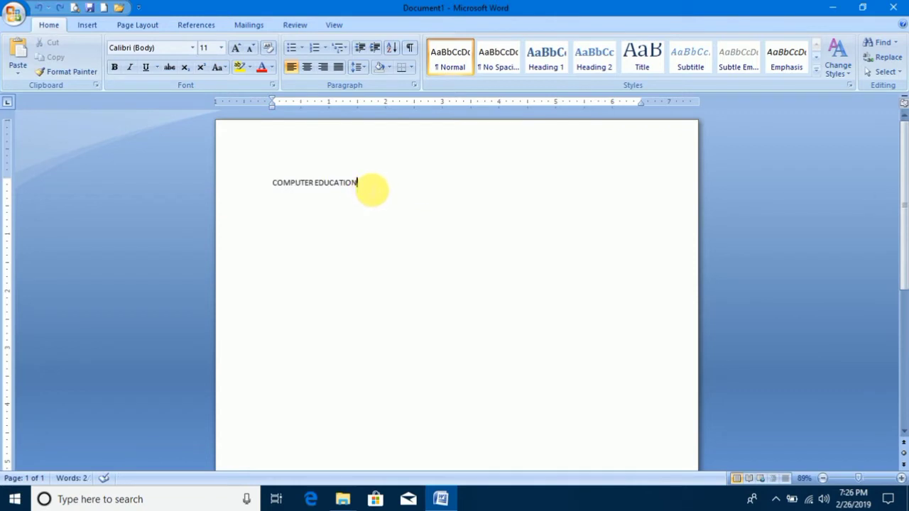
Cut the COMPUTER EDUCATION line and paste it four times on consecutive lines.
left_click_drag(372, 189, 285, 187)
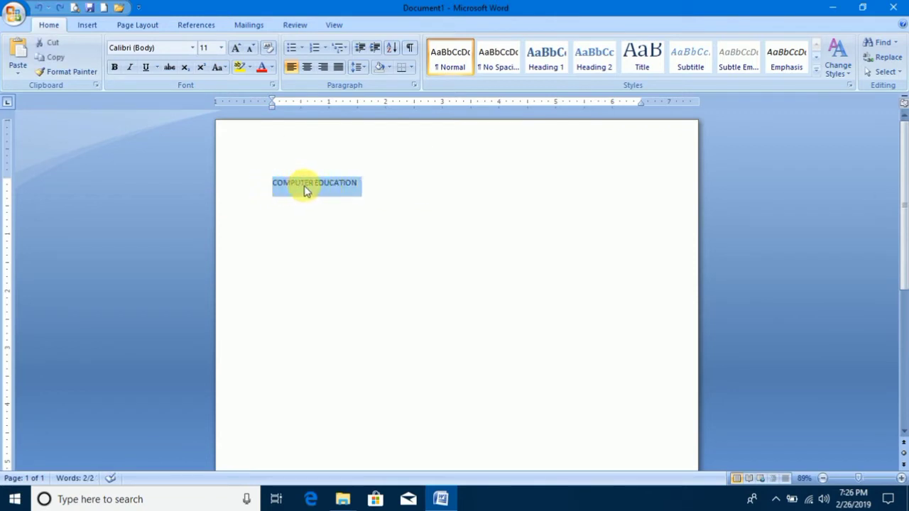
left_click(55, 47)
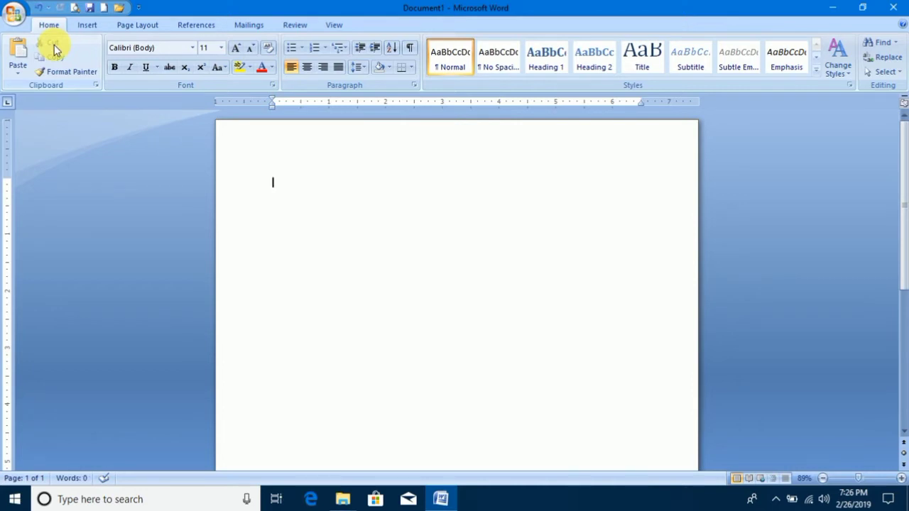
left_click(20, 48)
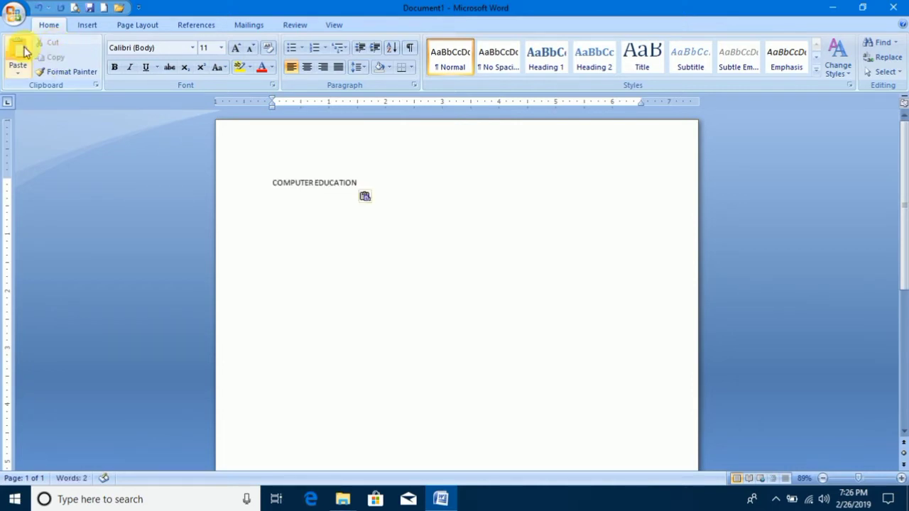
left_click(20, 48)
left_click(22, 49)
left_click(21, 50)
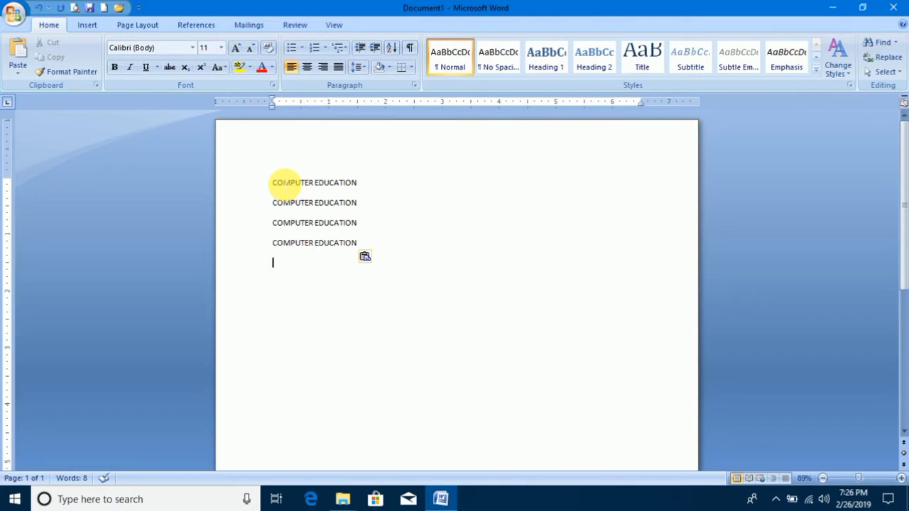
Append INSTITUTE to the first line, and paste four copies of that line below the last line.
left_click_drag(371, 185, 264, 187)
left_click(371, 183)
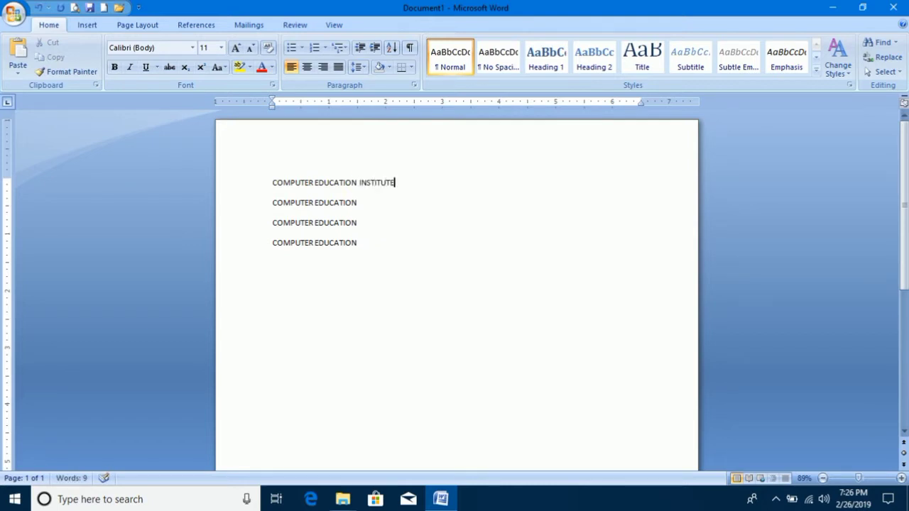
left_click_drag(438, 181, 274, 182)
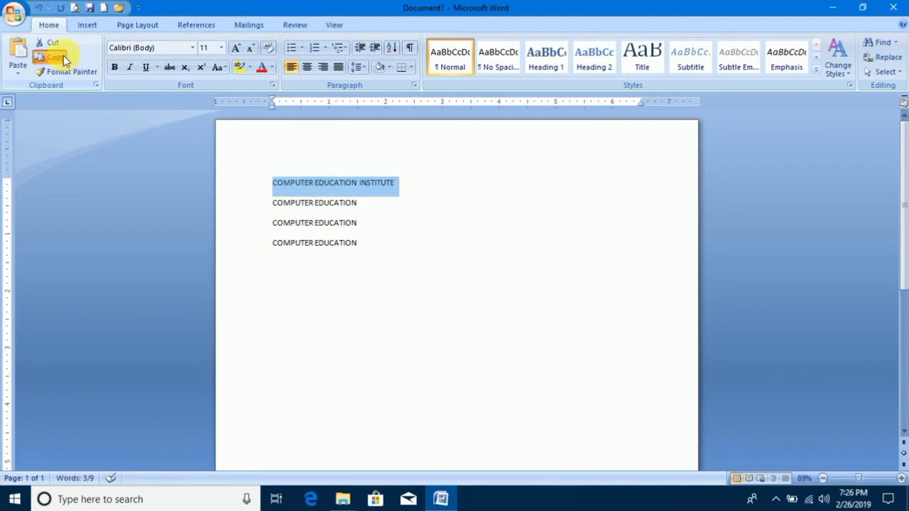
left_click(63, 55)
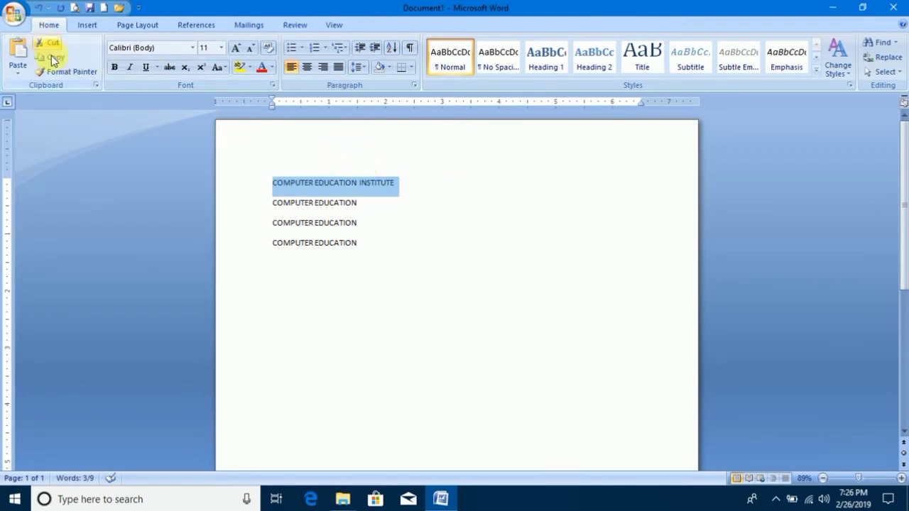
left_click(384, 262)
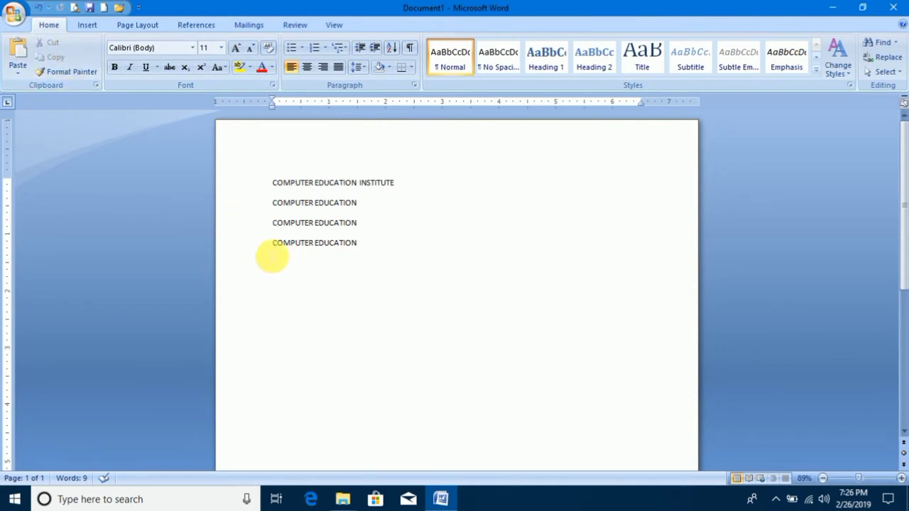
left_click(29, 51)
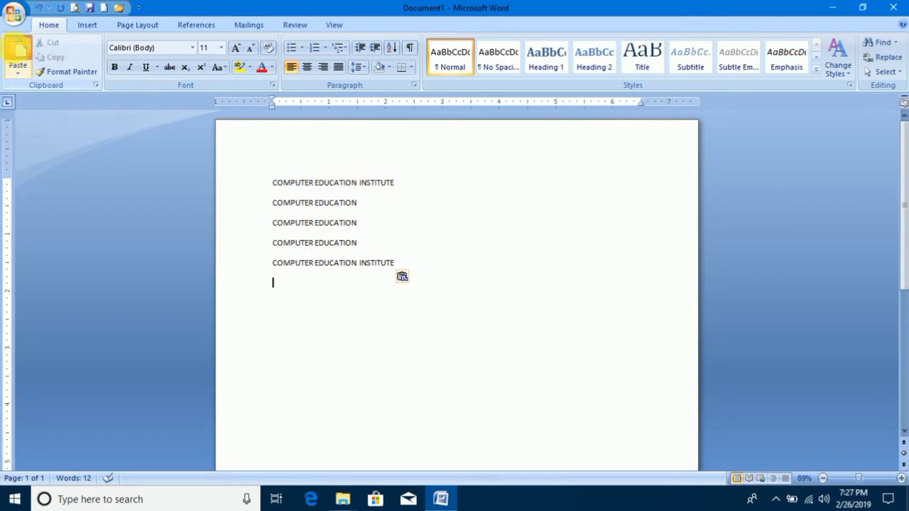
left_click(17, 52)
left_click(17, 53)
left_click(17, 52)
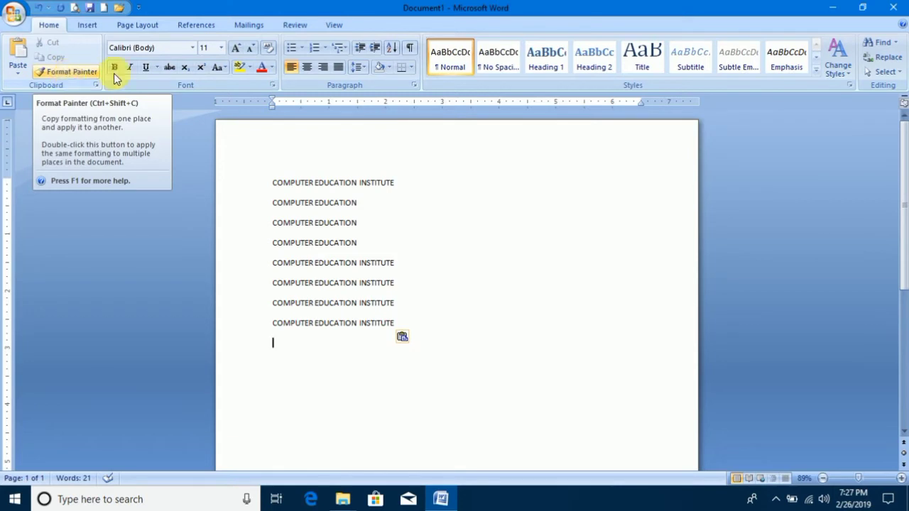
Color the first COMPUTER EDUCATION INSTITUTE line with the standard red font color.
left_click_drag(396, 183, 272, 183)
left_click(271, 68)
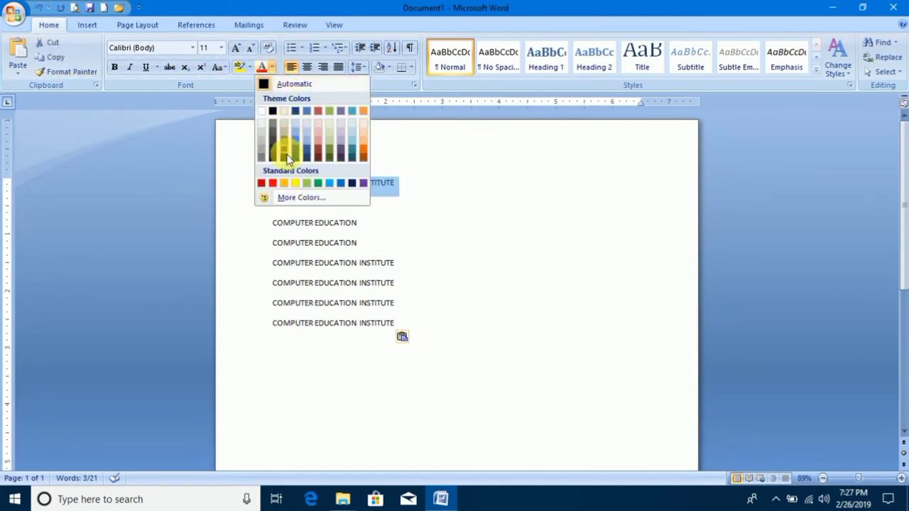
left_click(273, 183)
Try Bahnschrift SemiBold on the first line, settle on the Algerian font, and grow the text to size 20.
left_click(193, 47)
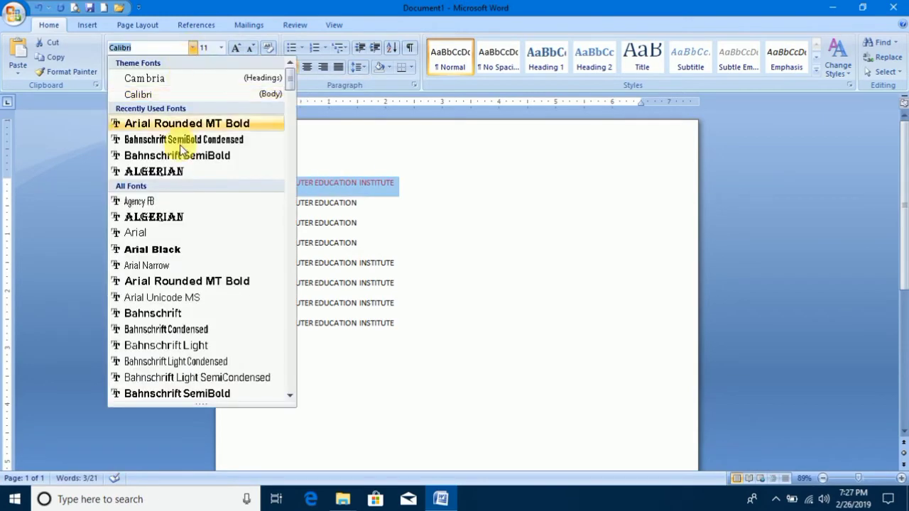
left_click(169, 154)
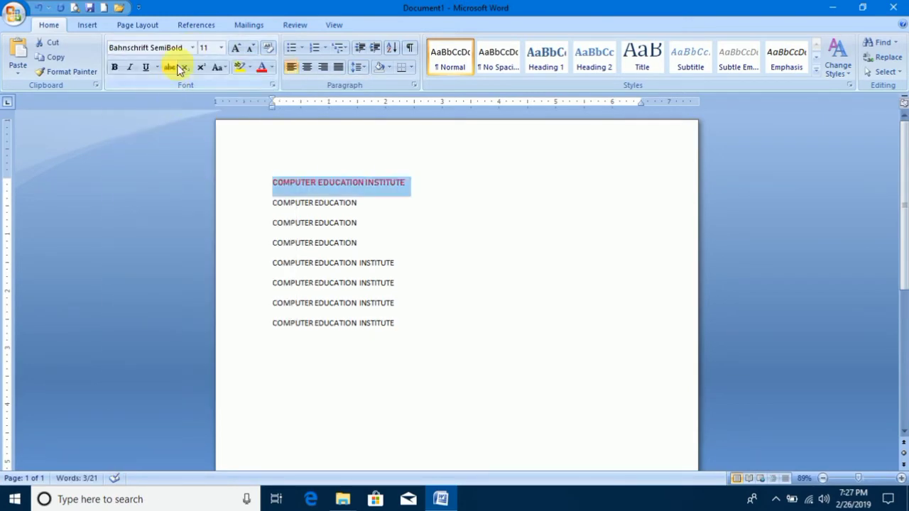
left_click(192, 48)
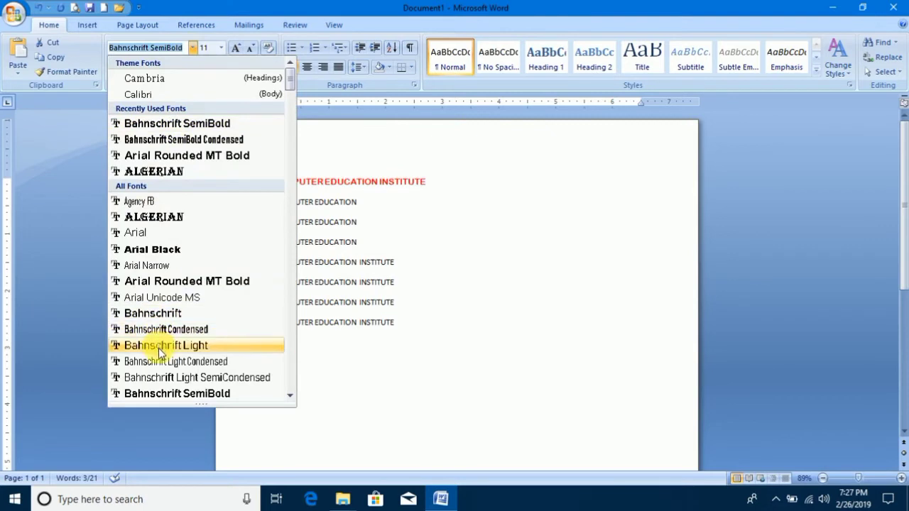
left_click(162, 217)
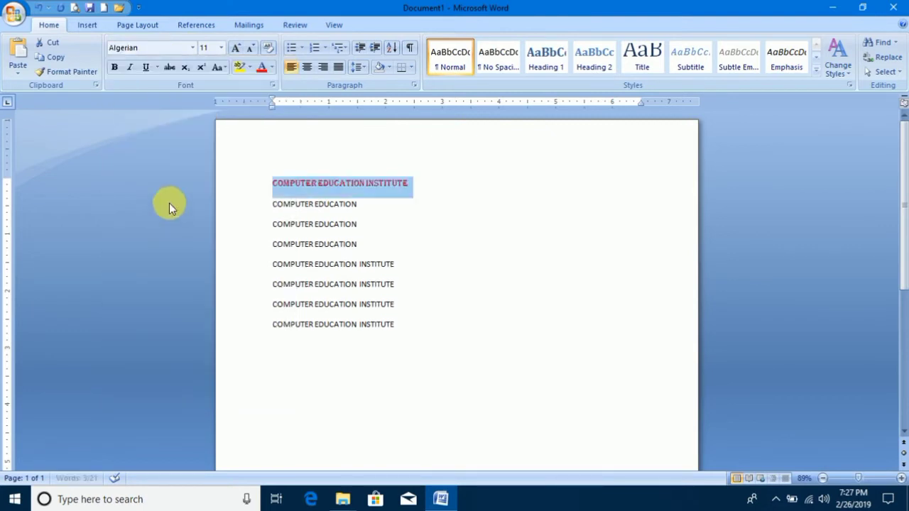
left_click(236, 48)
left_click(237, 48)
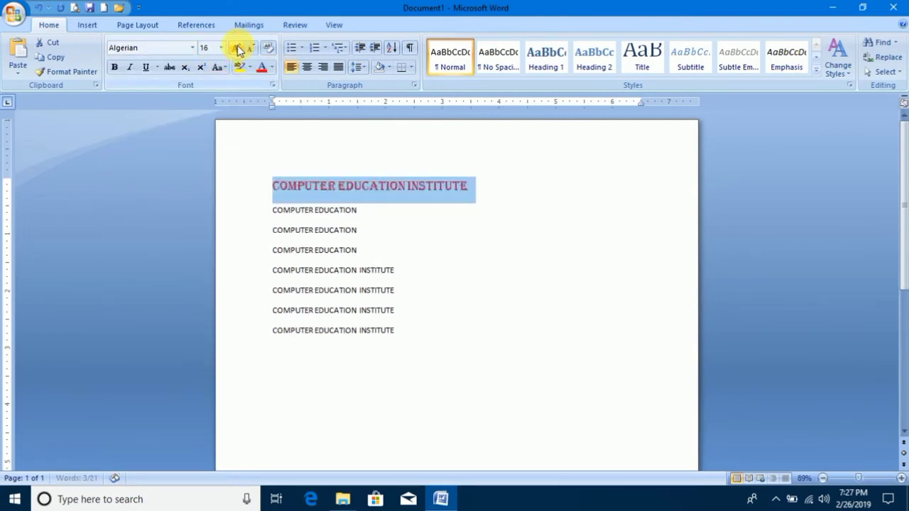
left_click(237, 48)
left_click(237, 48)
left_click(237, 49)
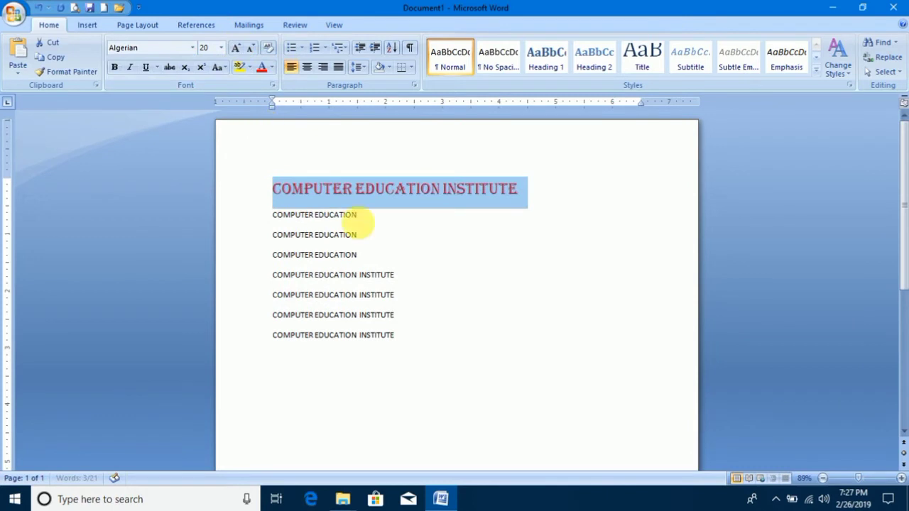
Copy the first line's formatting onto the fourth line, COMPUTER EDUCATION, with Format Painter.
left_click(447, 202)
left_click(358, 257)
left_click_drag(358, 257, 278, 257)
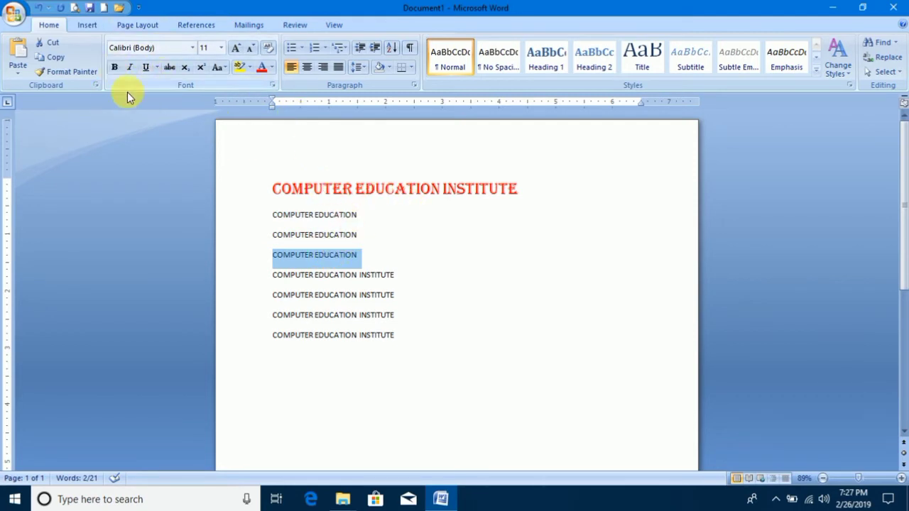
left_click(461, 218)
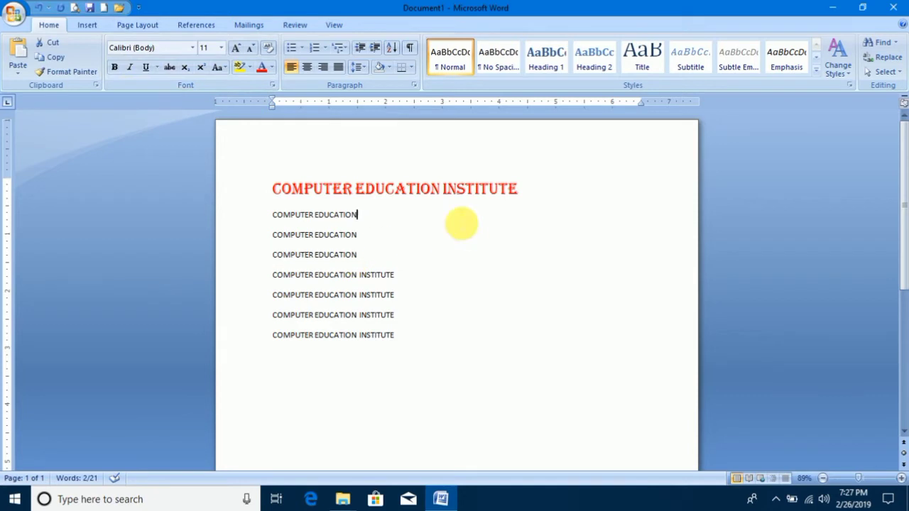
left_click_drag(538, 193, 284, 193)
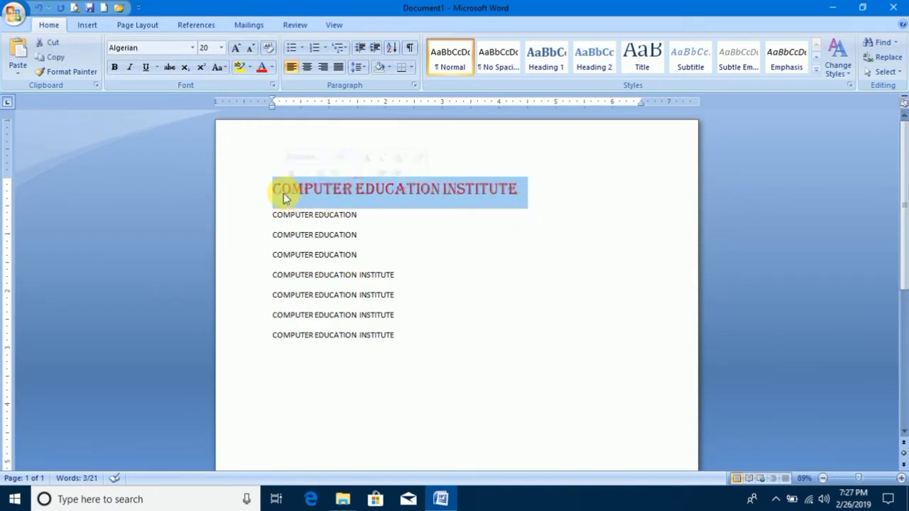
left_click(76, 74)
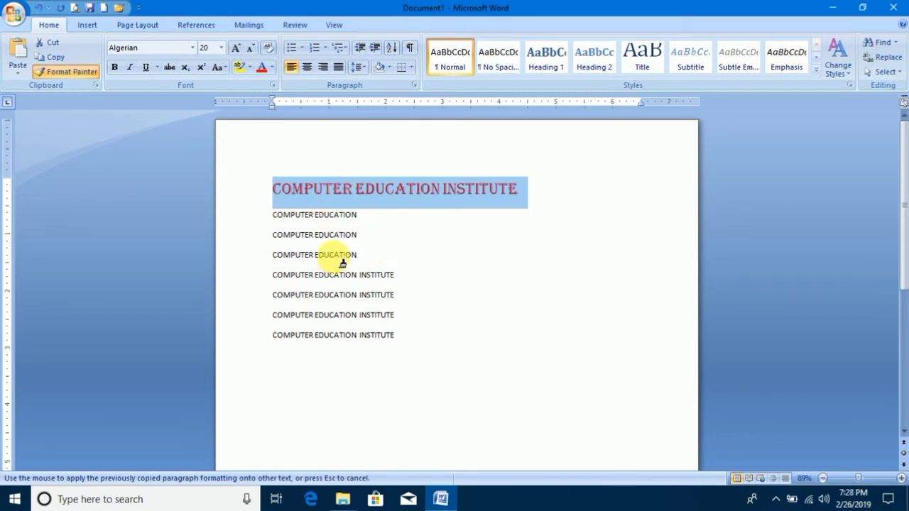
left_click_drag(385, 260, 260, 269)
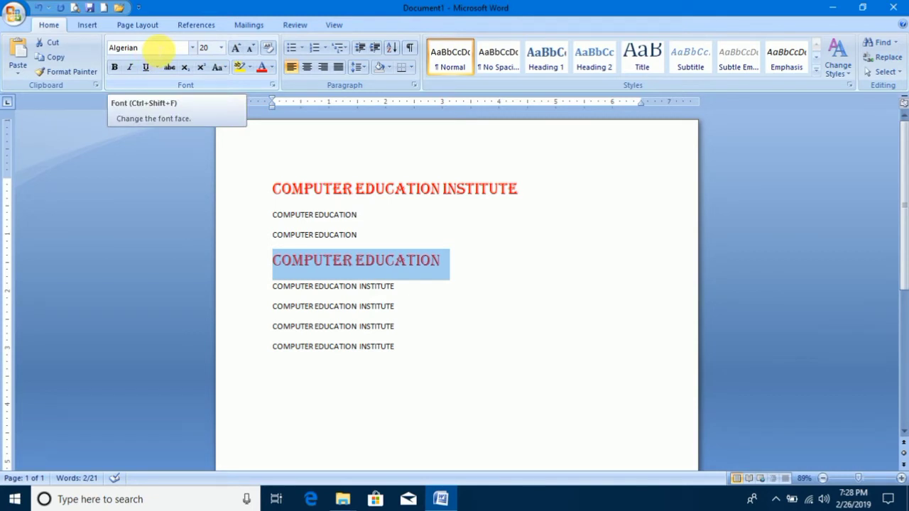
Set the first line's font to Arial Narrow and its size to 28.
left_click_drag(530, 189, 284, 189)
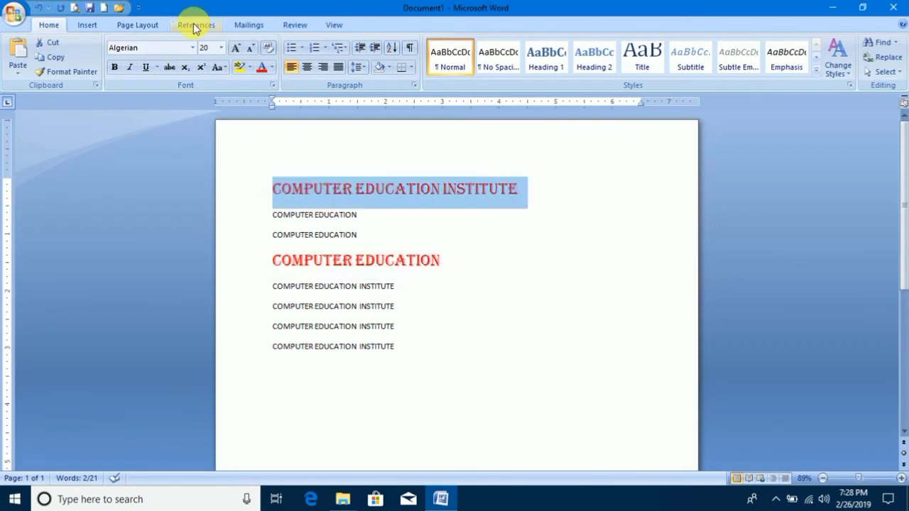
left_click(192, 47)
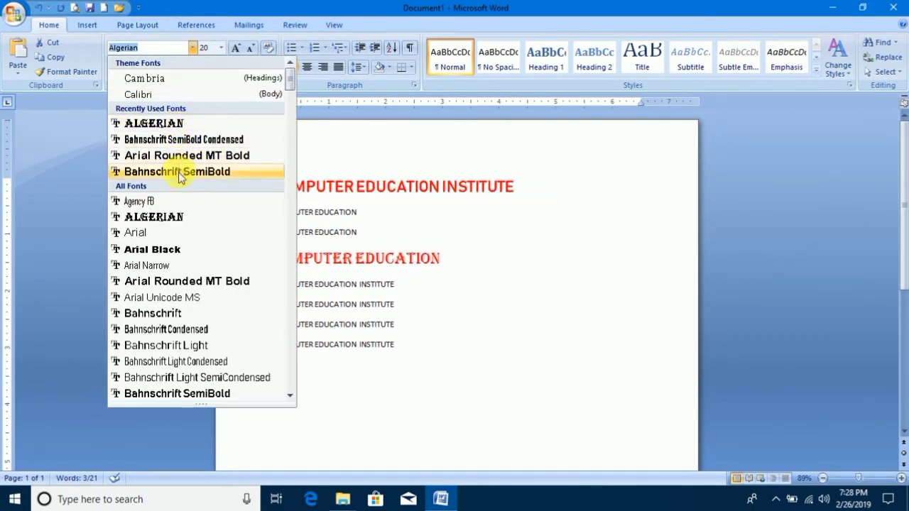
left_click(179, 270)
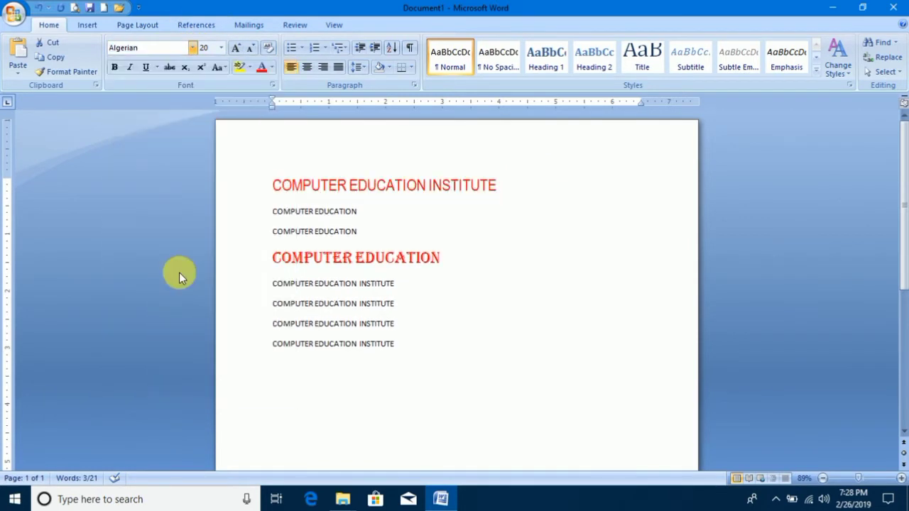
left_click(221, 48)
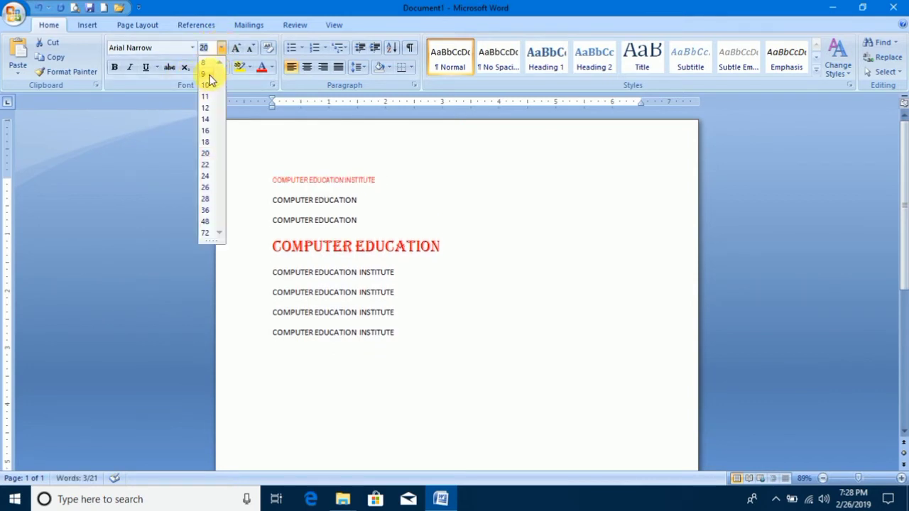
left_click(208, 198)
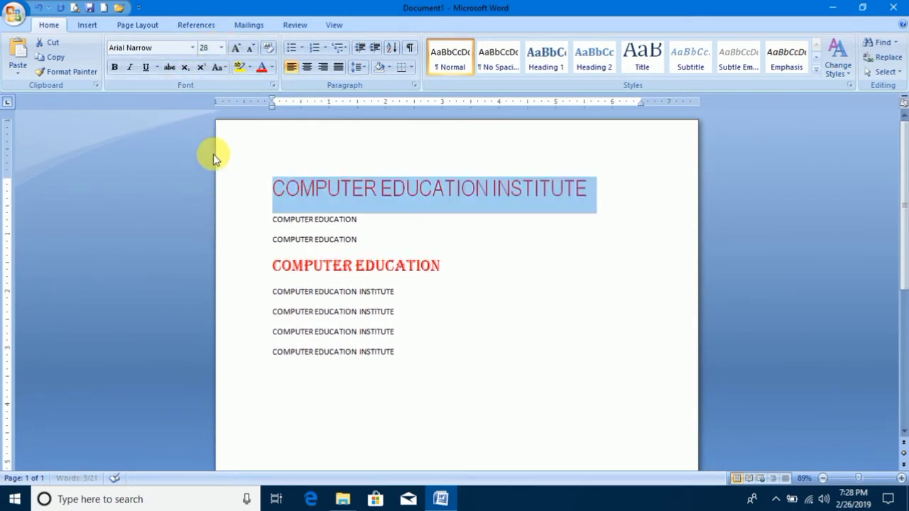
Grow the first line's text stepwise to size 72, and shrink it stepwise to size 18.
left_click(239, 50)
left_click(238, 50)
left_click(239, 50)
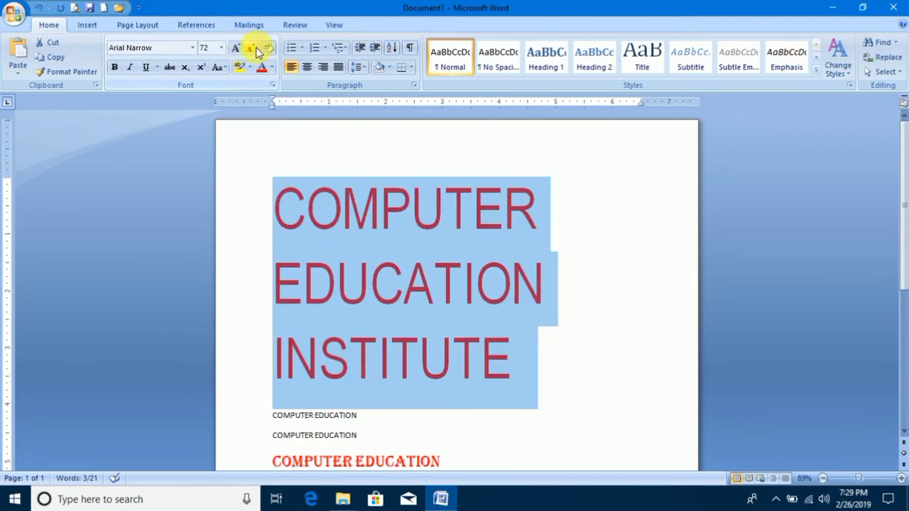
left_click(257, 52)
left_click(257, 52)
left_click(258, 52)
left_click(257, 52)
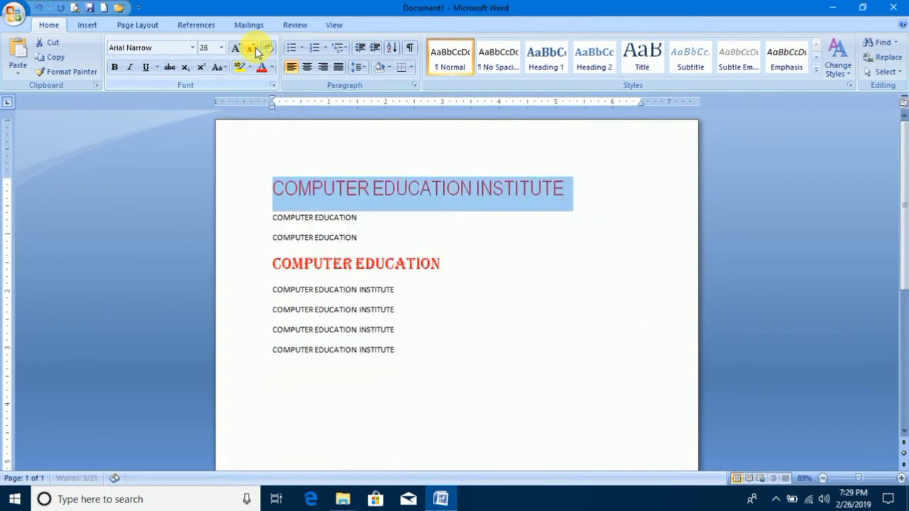
left_click(257, 52)
left_click(258, 52)
left_click(258, 52)
left_click(257, 51)
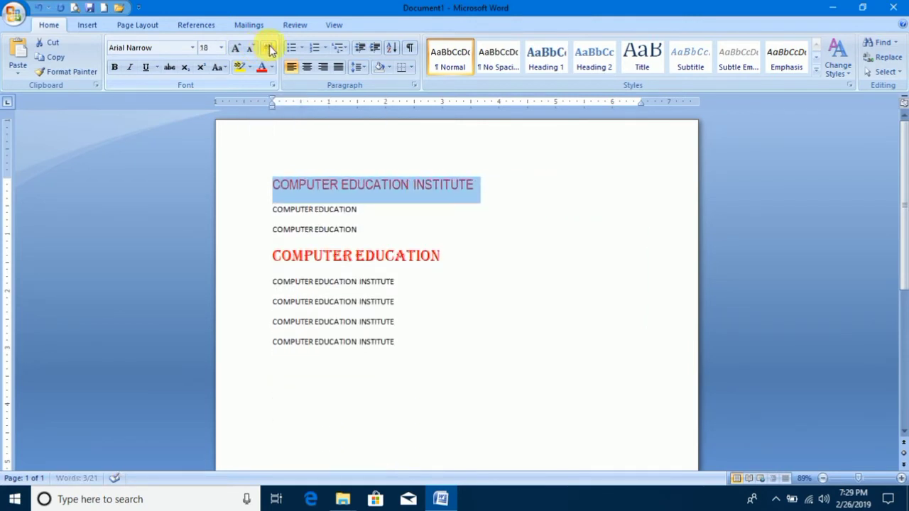
Toggle bold on and off for the first line, leaving it bold, and make it italic.
left_click(114, 68)
left_click(114, 68)
left_click(115, 68)
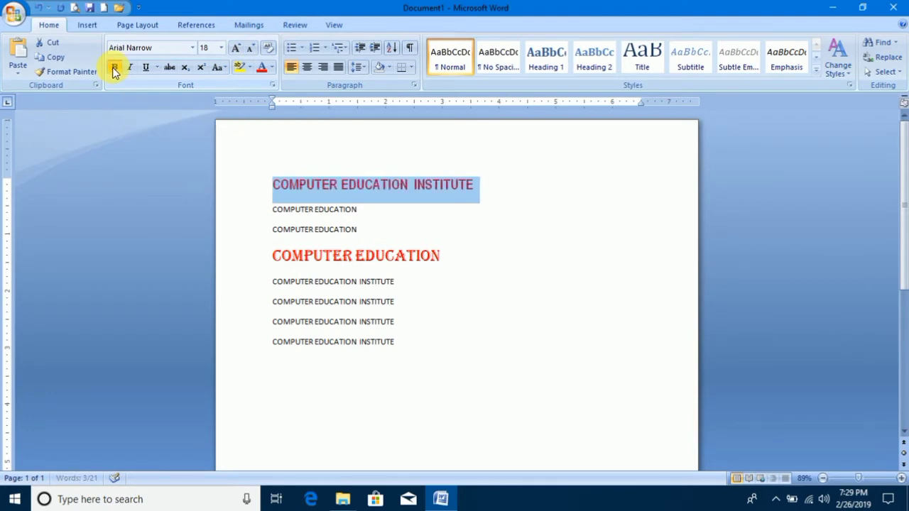
left_click(114, 68)
left_click(114, 68)
left_click(129, 68)
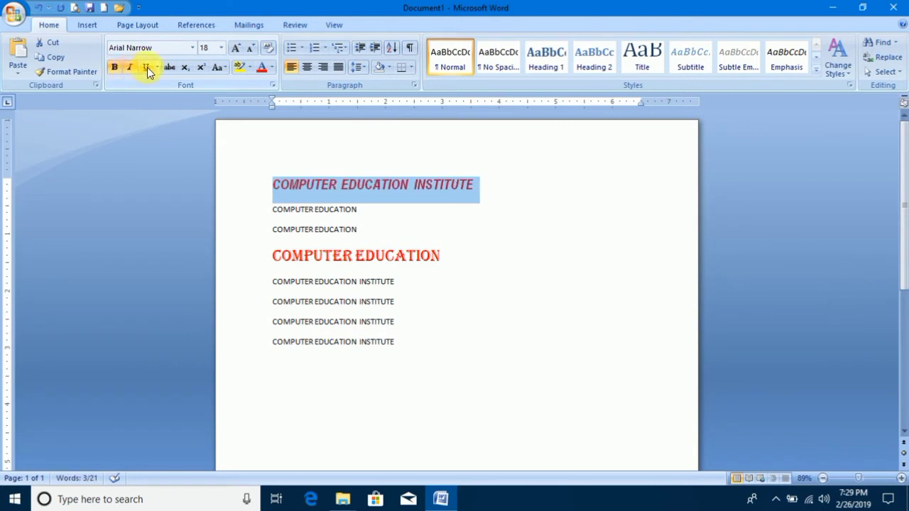
Underline the first line, and change its underline to a double line coloured light blue.
left_click(148, 67)
left_click(147, 67)
left_click(147, 66)
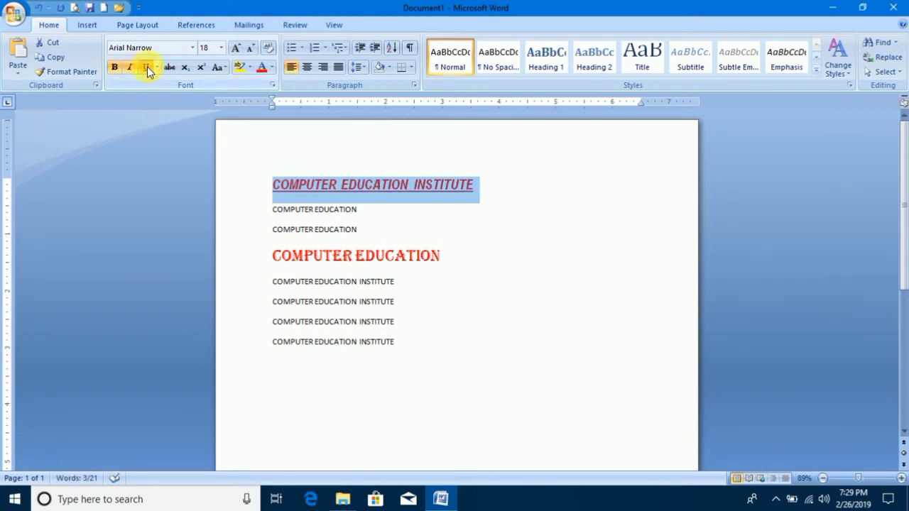
left_click(157, 67)
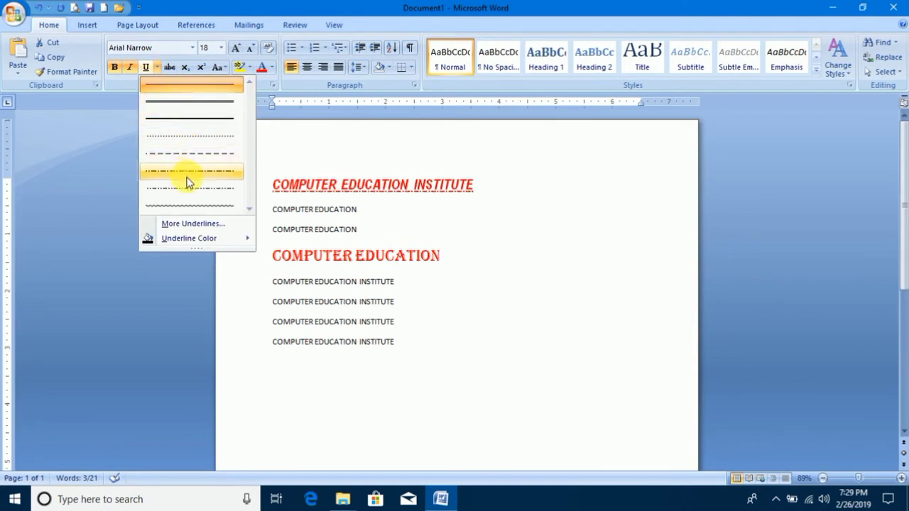
left_click(216, 102)
left_click(157, 69)
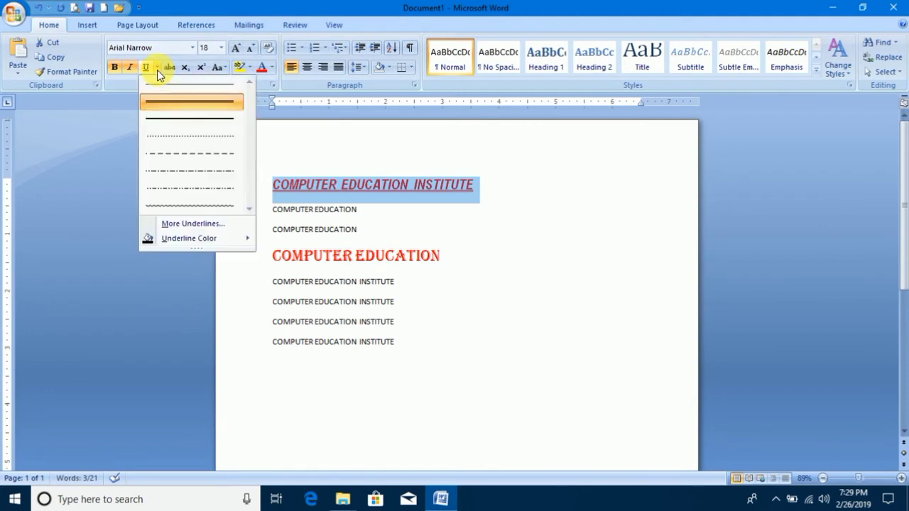
mouse_move(234, 240)
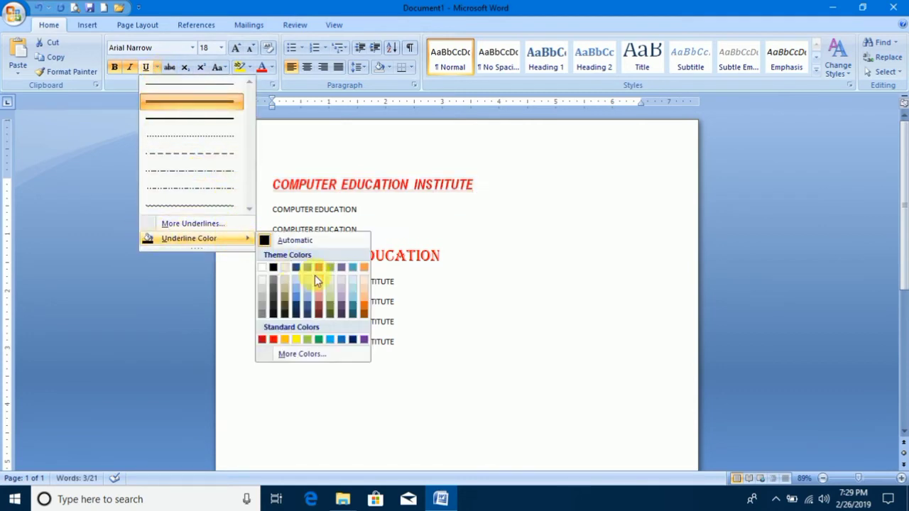
left_click(331, 340)
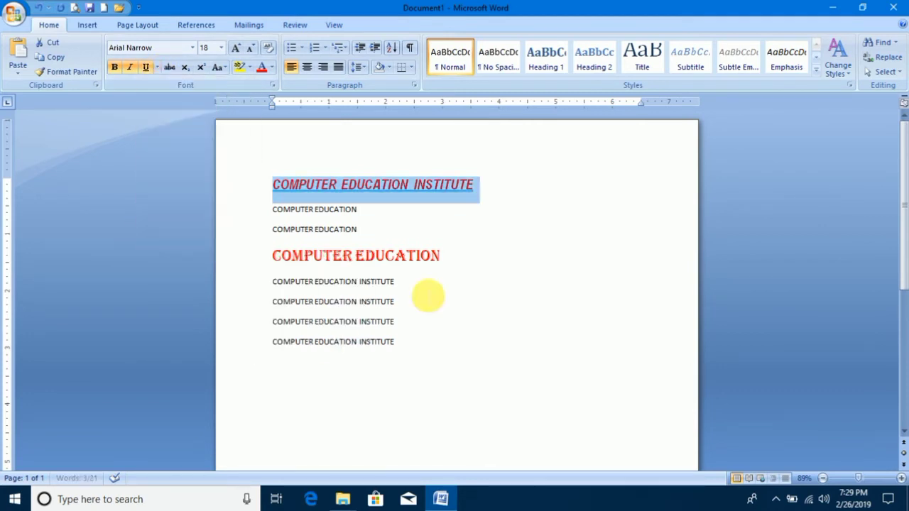
left_click(458, 226)
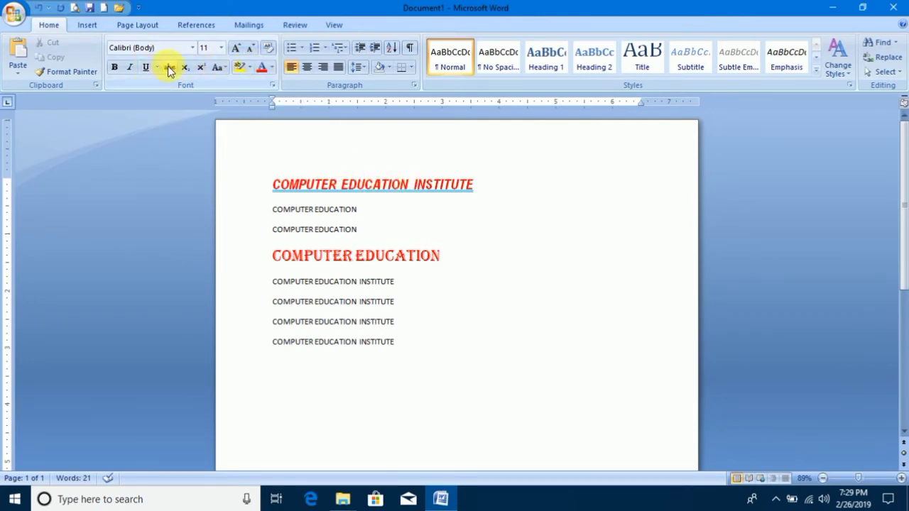
Apply strikethrough to the fourth line, COMPUTER EDUCATION, and remove it again.
left_click_drag(448, 256, 283, 255)
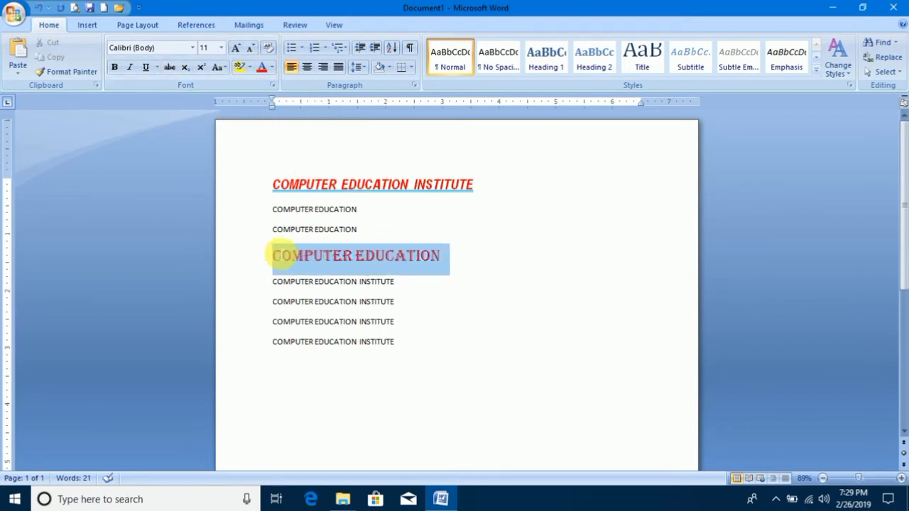
left_click(170, 66)
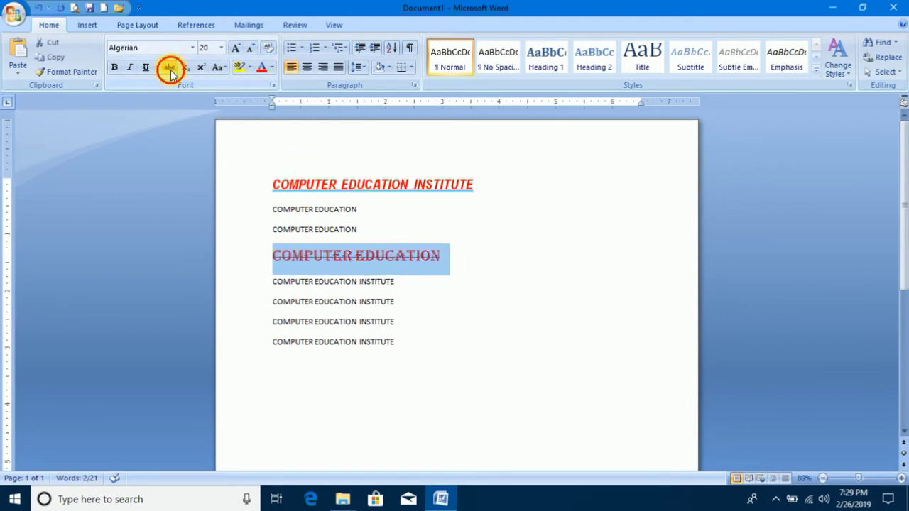
left_click(170, 70)
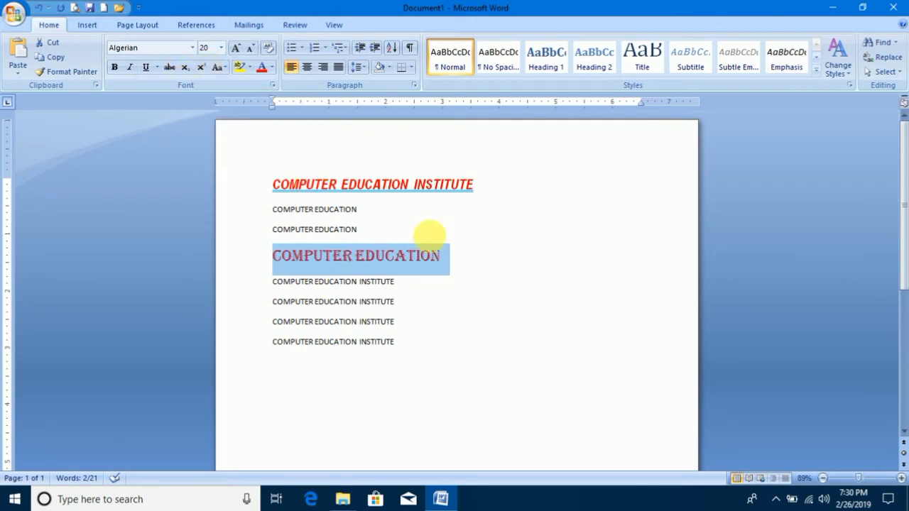
Add a new line below the last COMPUTER EDUCATION INSTITUTE line containing "102 +102".
left_click(418, 343)
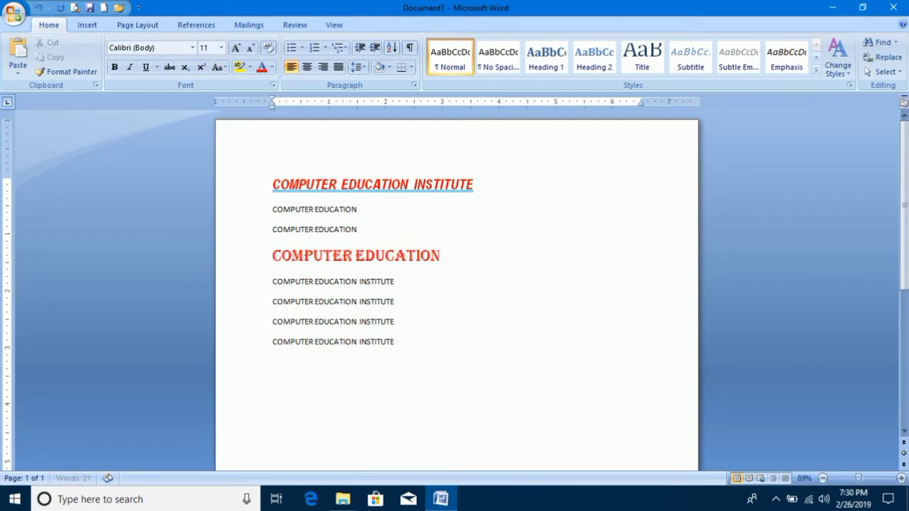
left_click(297, 371)
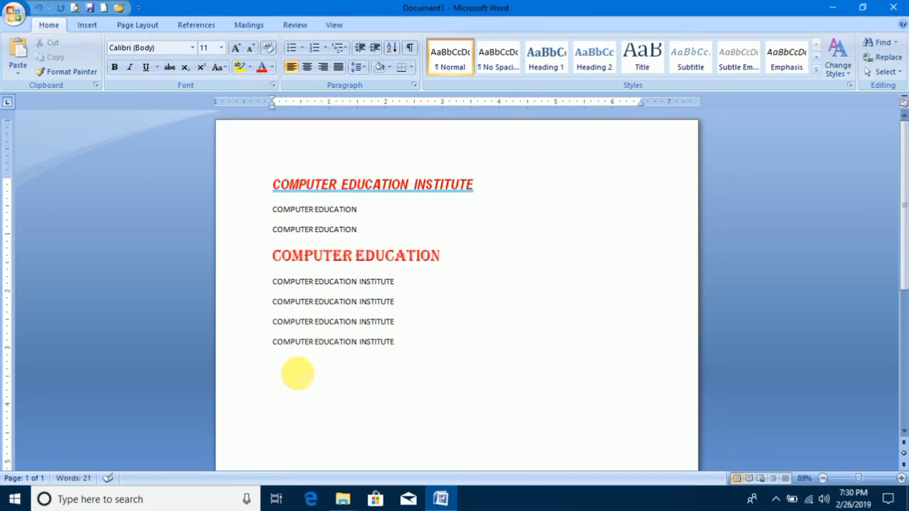
type("102")
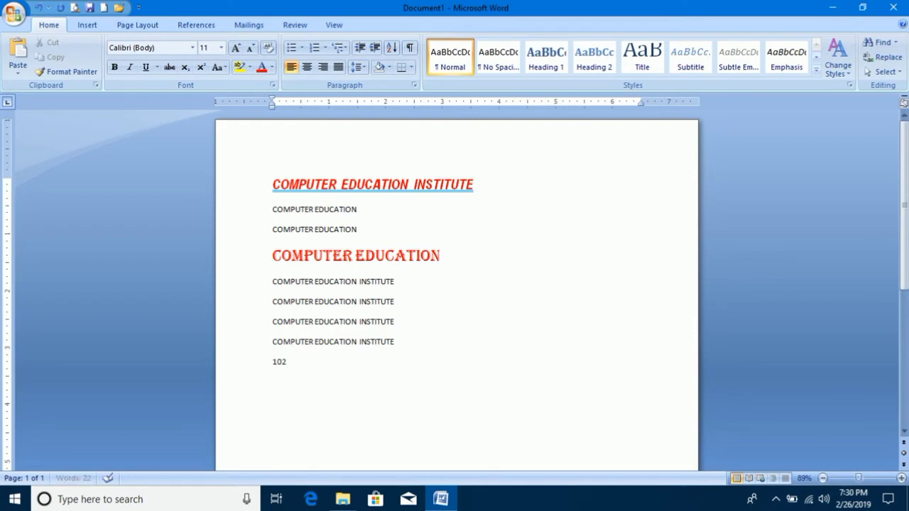
type(" +102")
Enlarge the whole "102 +102" line to font size 22.
left_click_drag(322, 364, 284, 367)
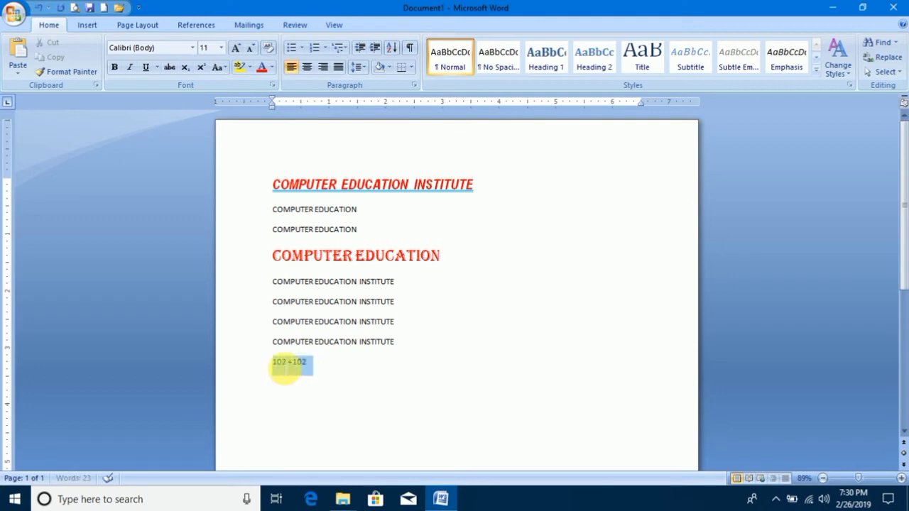
key("ctrl+shift+period")
key("ctrl+shift+period")
key("ctrl+shift+period")
key("ctrl+shift+period")
key("ctrl+shift+period")
key("ctrl+shift+period")
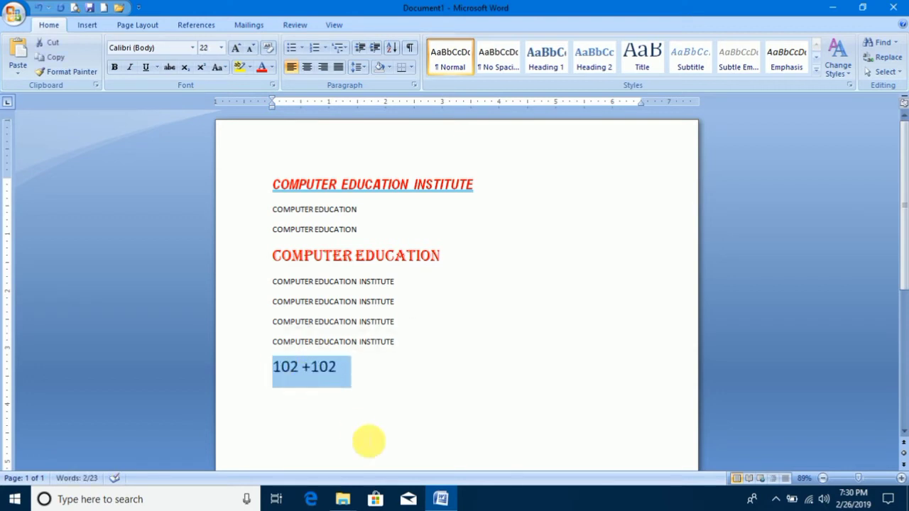
left_click(400, 432)
Format the final 2 of each number in the "102 +102" line as superscript.
left_click_drag(301, 376, 292, 375)
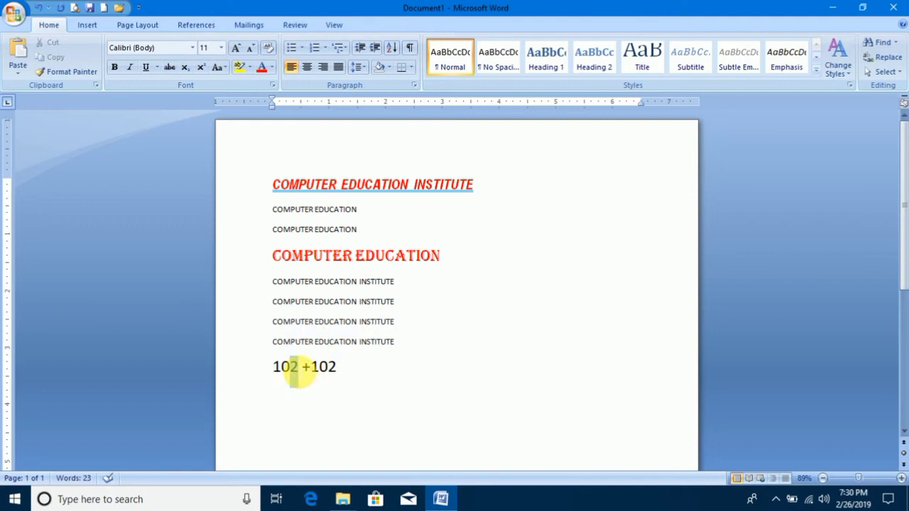
left_click(202, 71)
left_click(330, 370)
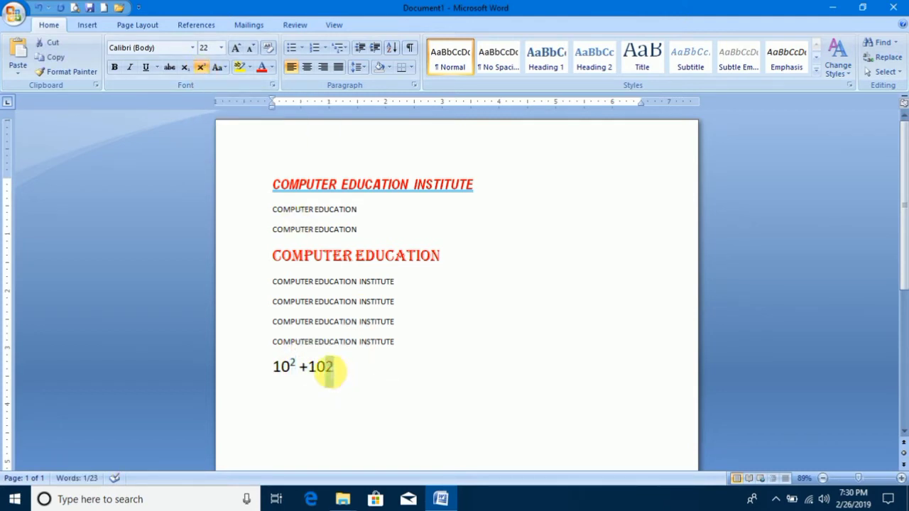
left_click(201, 67)
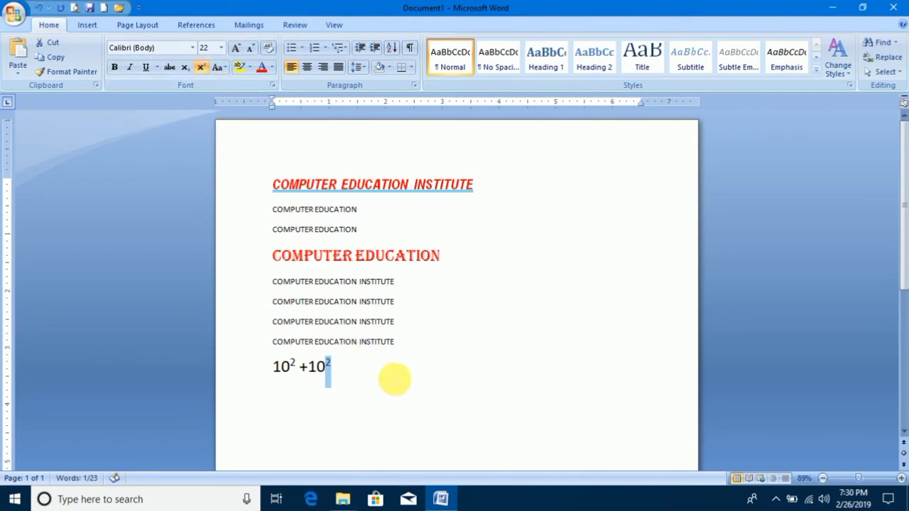
Write H2O on a new line below the powers of ten, and make its 2 subscript.
left_click(389, 373)
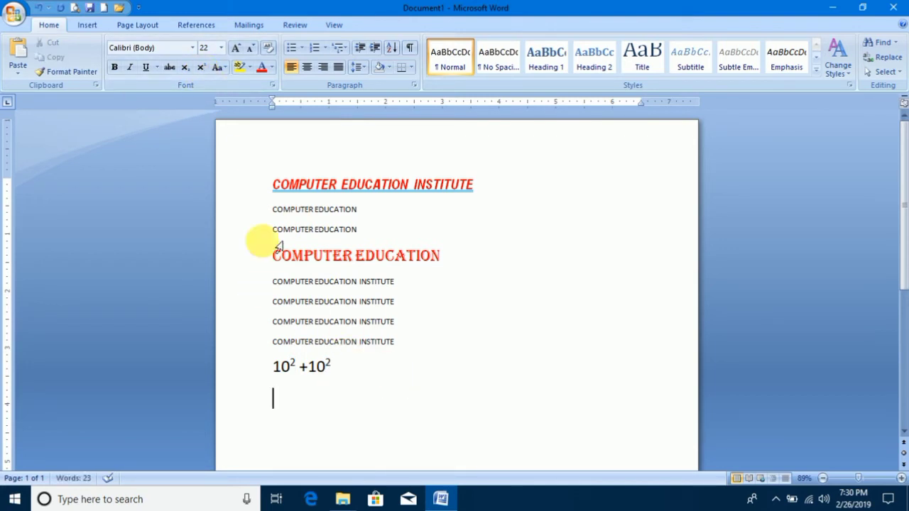
key("Return")
type("H")
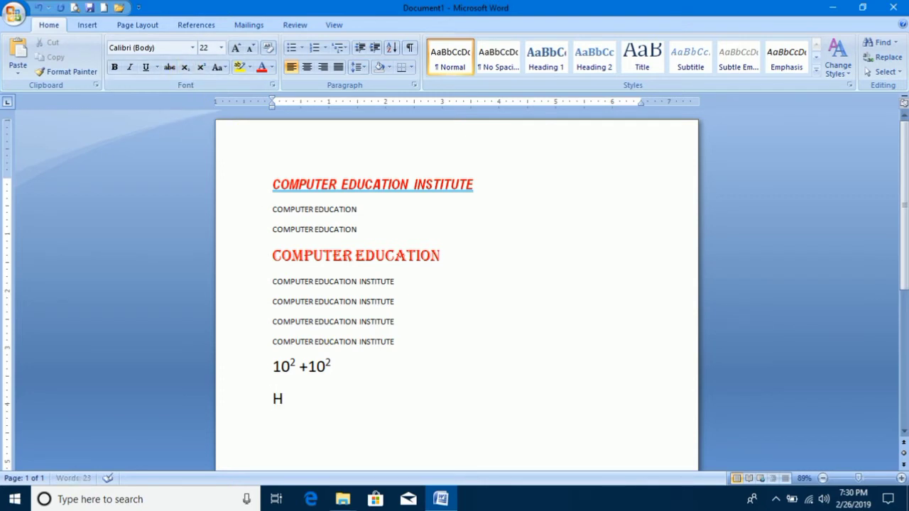
type("2O")
left_click_drag(292, 402, 285, 415)
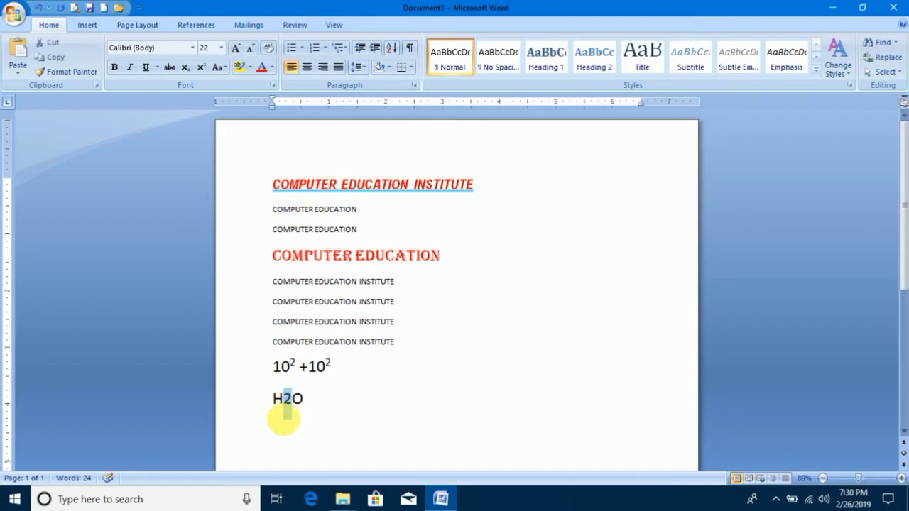
left_click(187, 68)
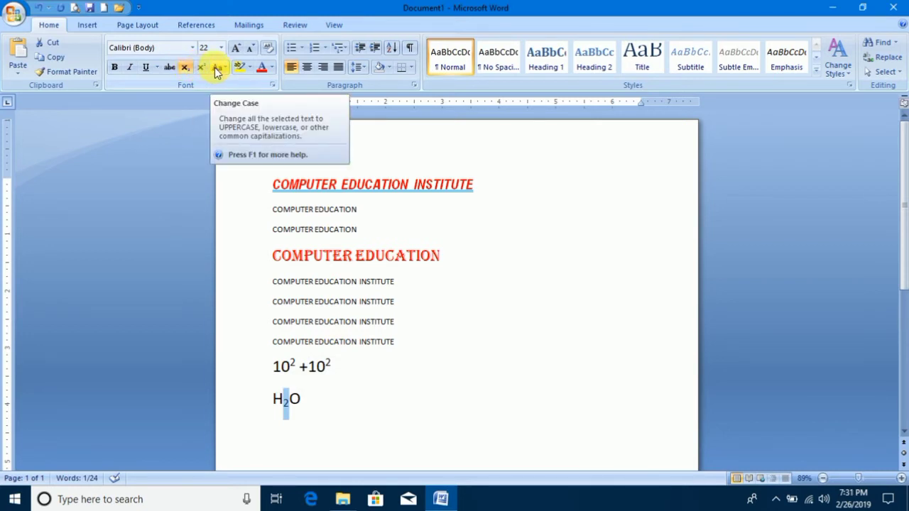
Change the first line to sentence case, and switch it to lowercase.
left_click_drag(483, 187, 295, 170)
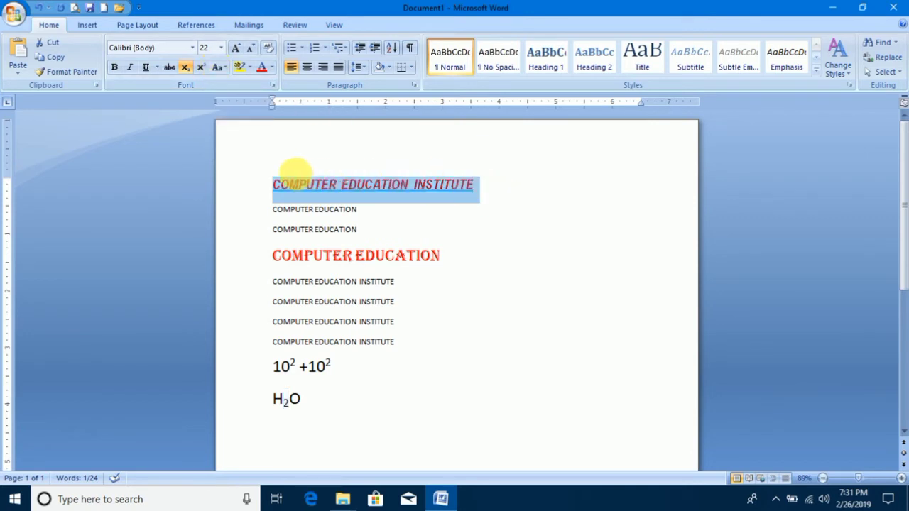
left_click(225, 72)
left_click(242, 86)
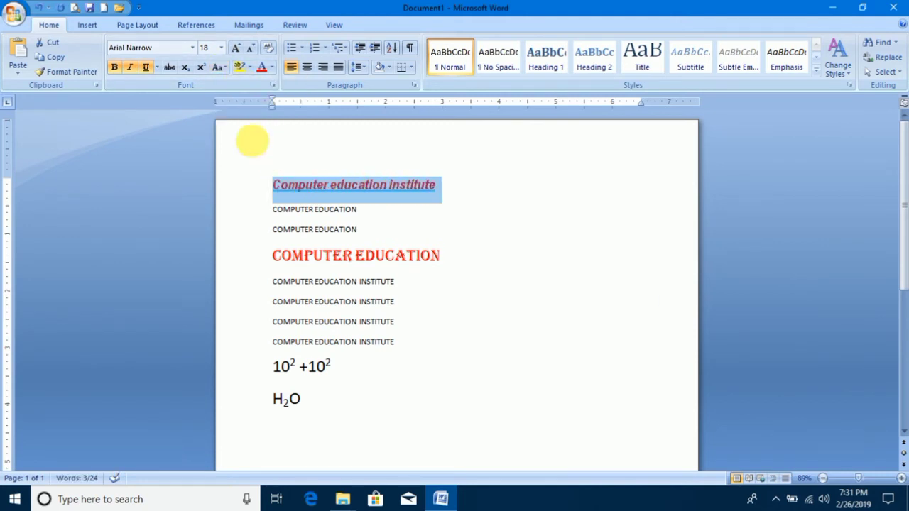
left_click(224, 69)
left_click(239, 98)
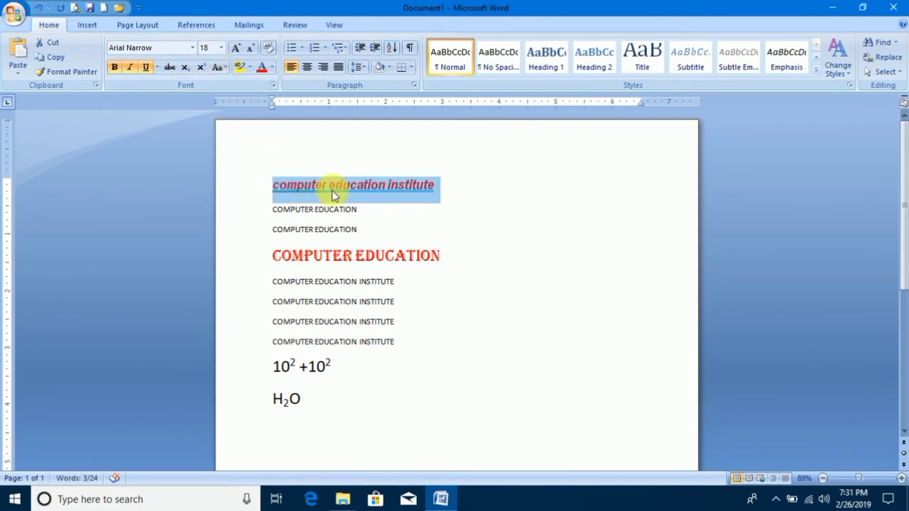
Change the first line to uppercase, and switch it to Capitalize Each Word.
left_click(217, 68)
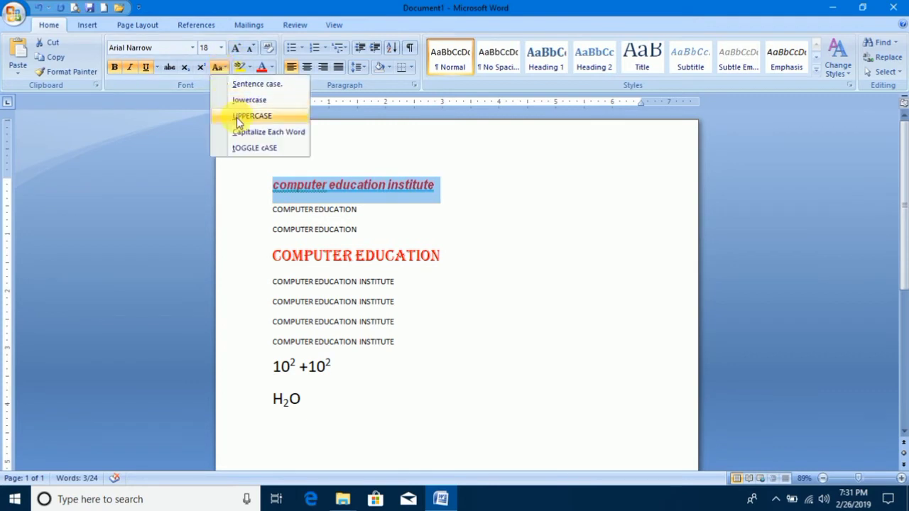
left_click(237, 118)
left_click(223, 66)
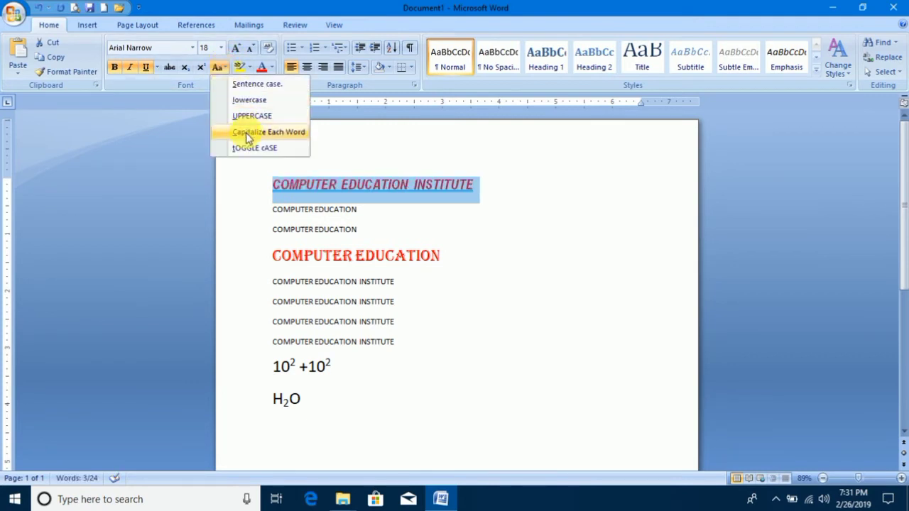
left_click(247, 132)
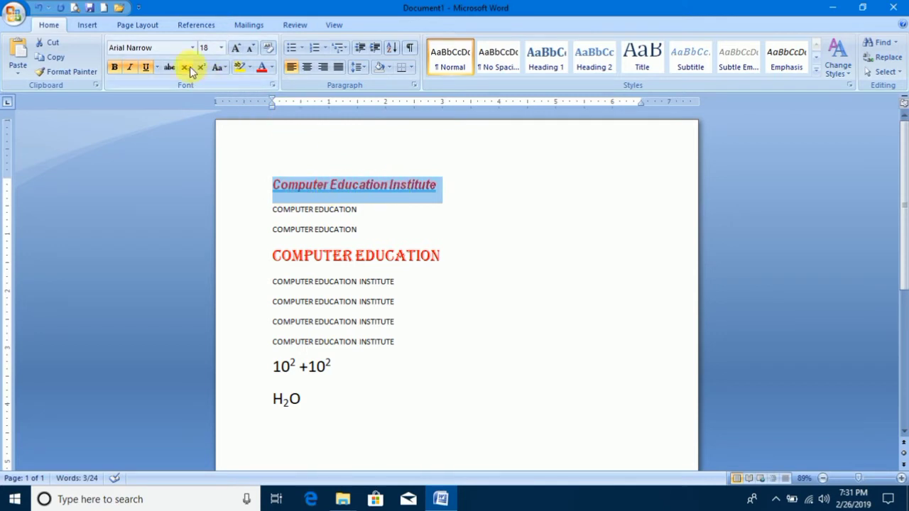
Apply toggle case to the first line and deselect it.
left_click(218, 67)
left_click(254, 147)
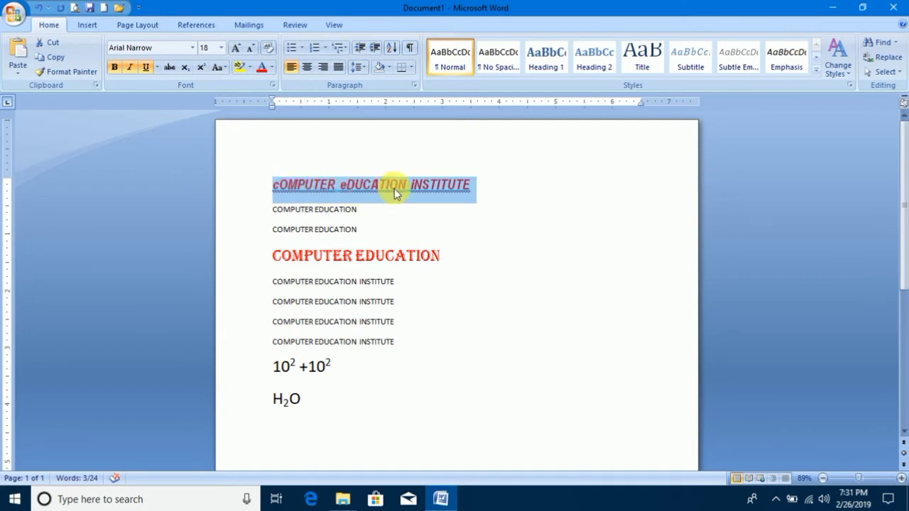
left_click(217, 67)
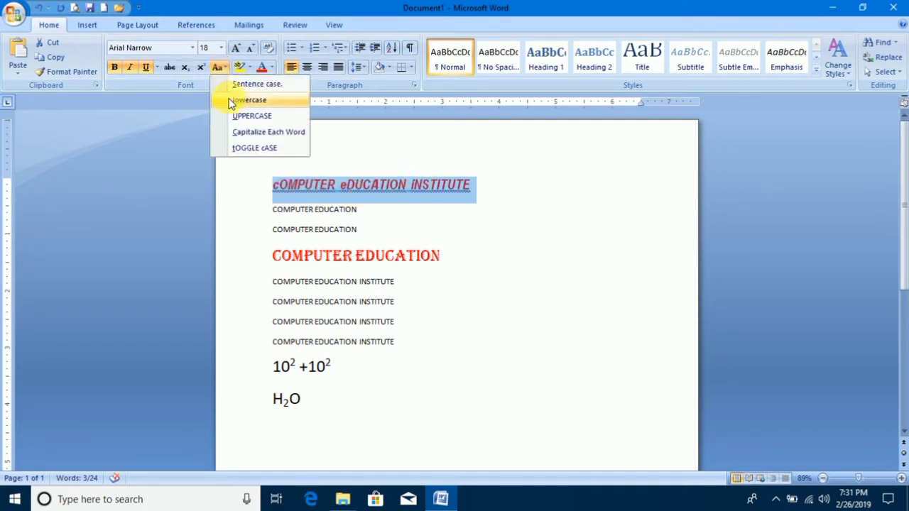
left_click(383, 147)
left_click(324, 173)
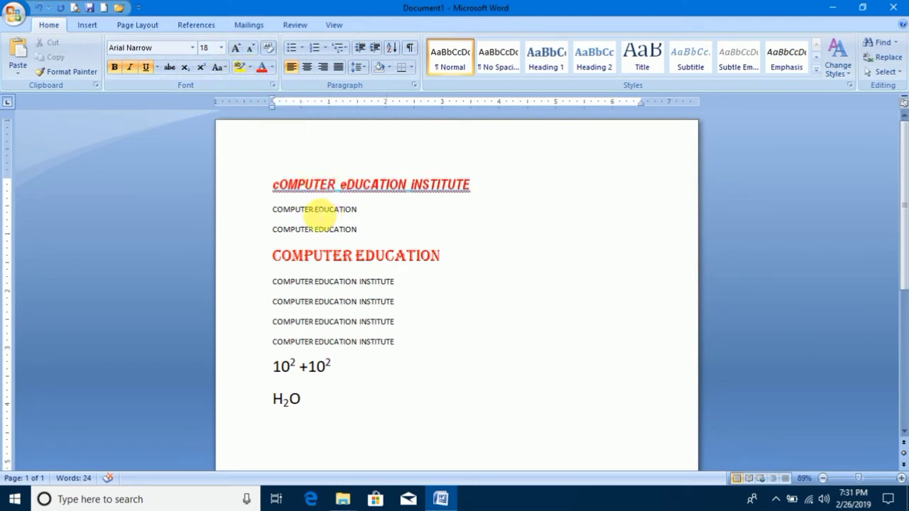
Highlight the word COMPUTER in yellow in the second and first lines, and undo both highlights.
left_click_drag(313, 210, 273, 210)
left_click(243, 69)
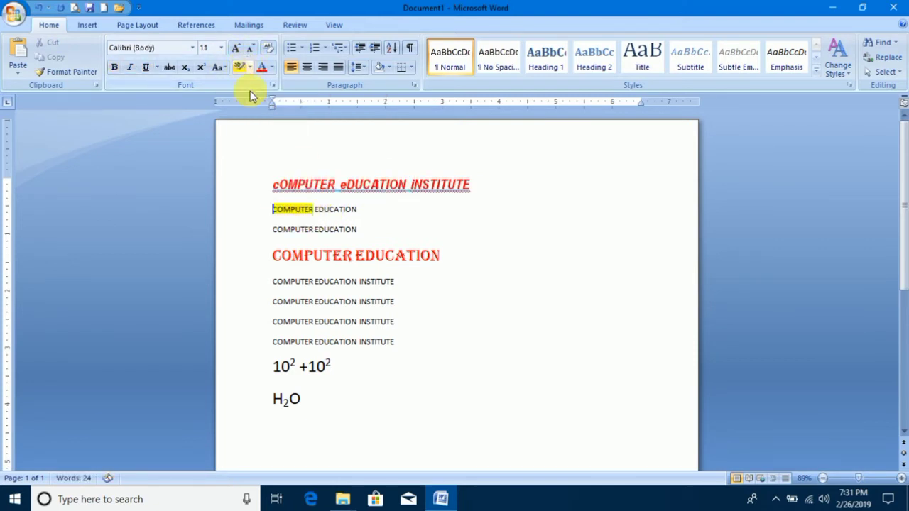
left_click_drag(332, 184, 272, 186)
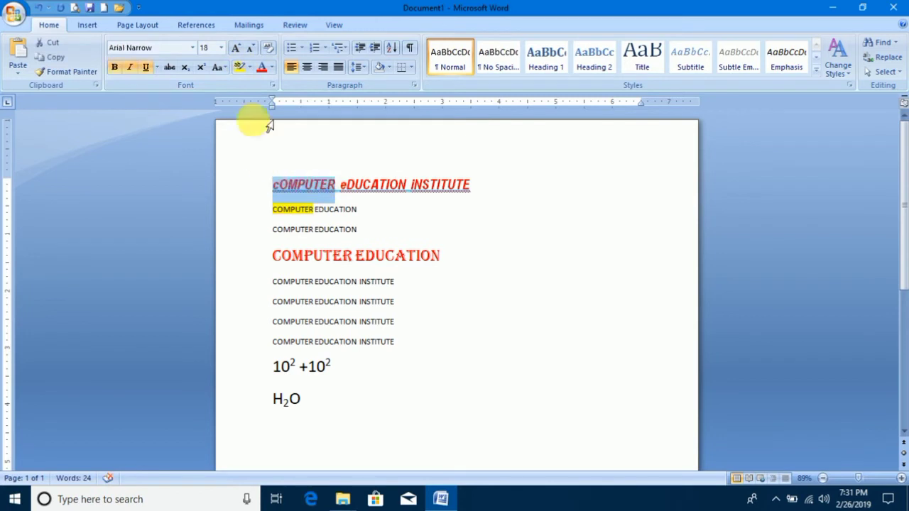
left_click(242, 67)
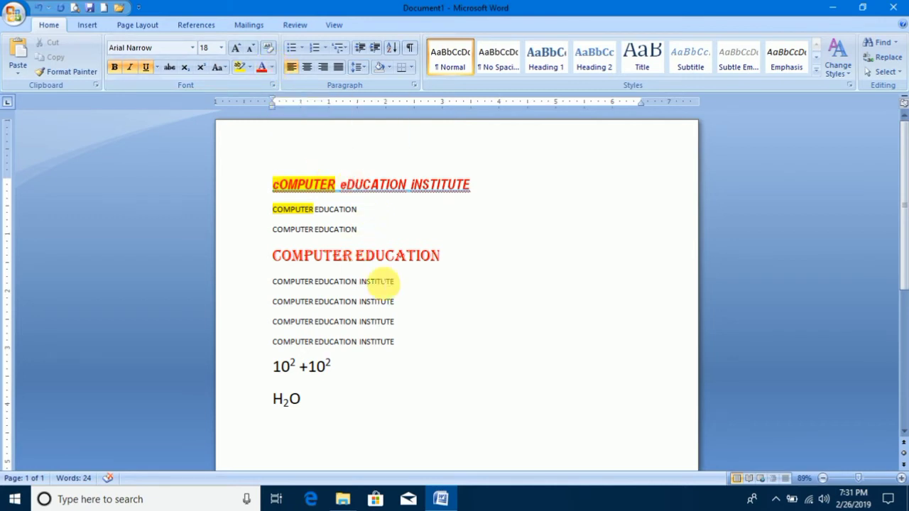
key("ctrl+z")
key("ctrl+z")
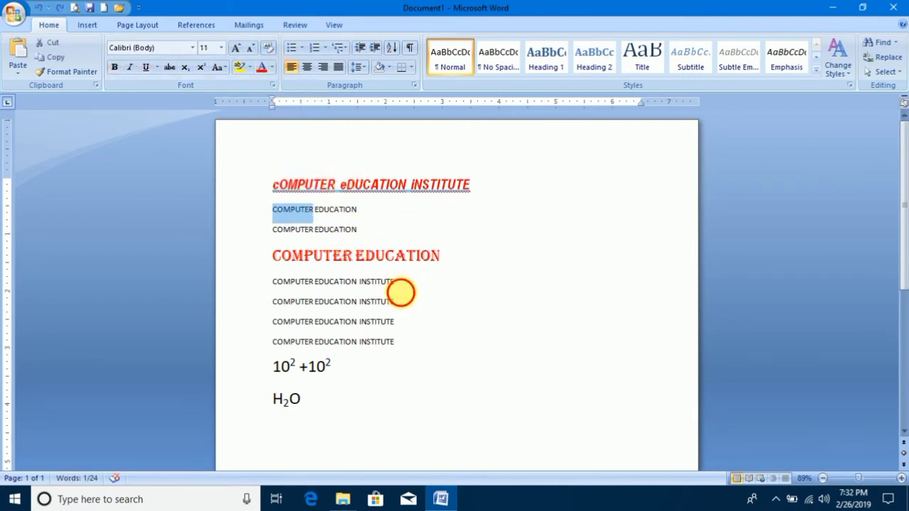
Change the font color of the first COMPUTER EDUCATION INSTITUTE line below the decorative red line to a dark blue theme shade.
left_click_drag(400, 289, 274, 283)
left_click(272, 67)
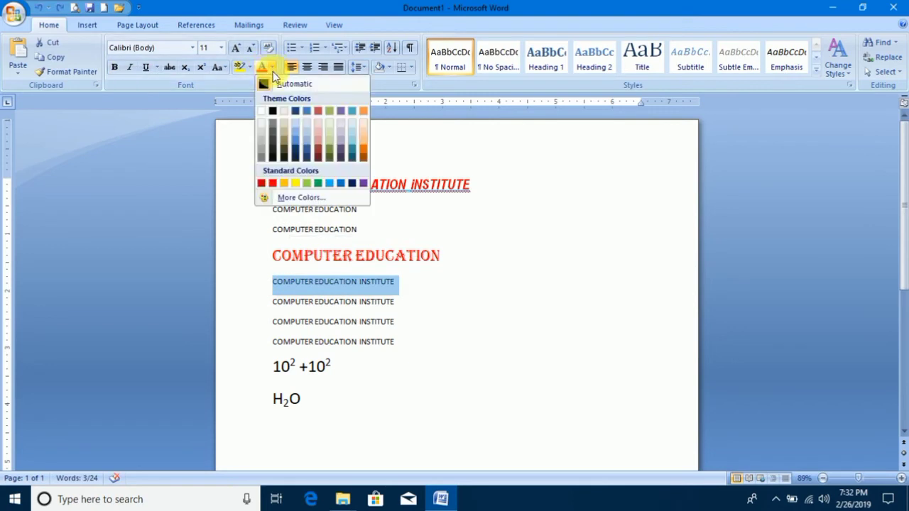
left_click(295, 152)
left_click(418, 231)
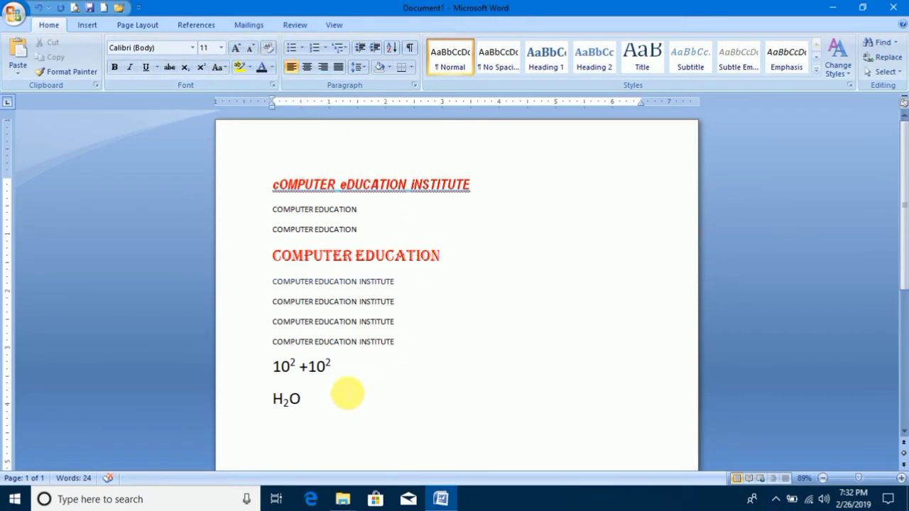
Clear all formatting from every line of the document.
left_click_drag(321, 401, 260, 185)
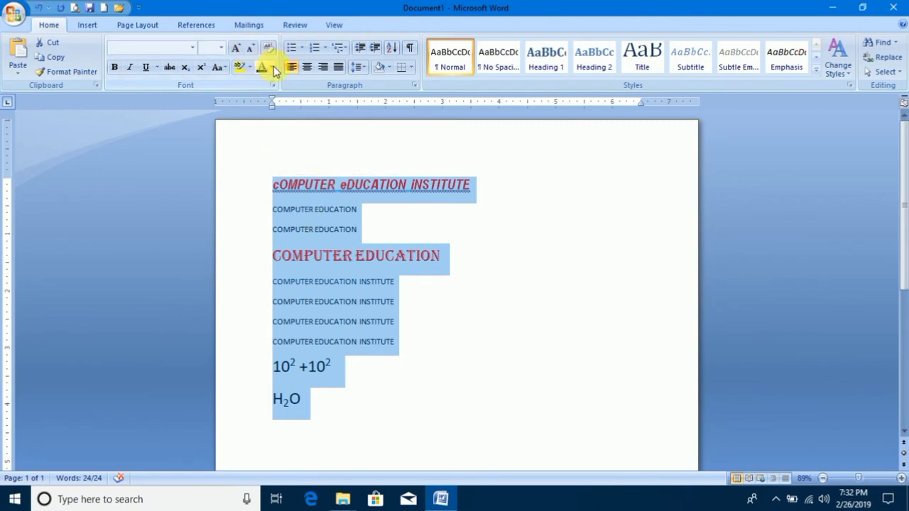
left_click(268, 47)
left_click(454, 274)
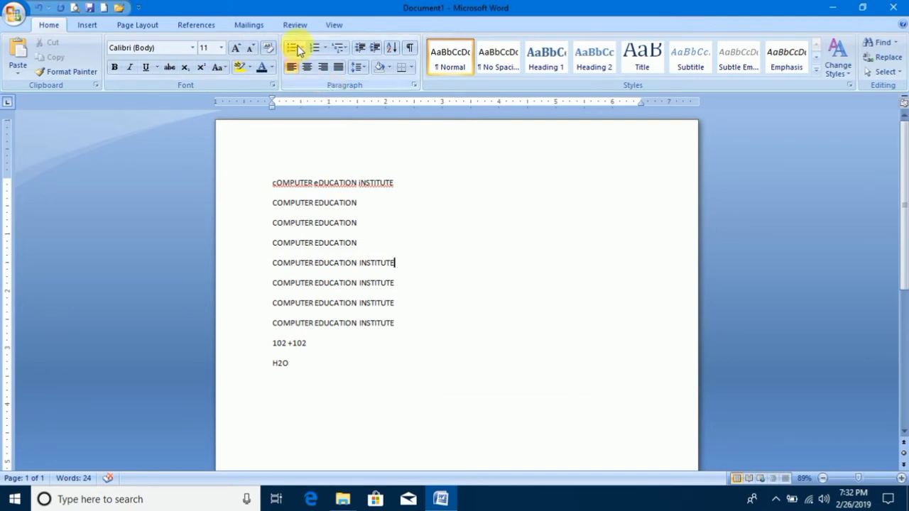
Apply arrowhead bullets to all lines and enlarge their text to 18 pt.
left_click_drag(319, 368, 262, 188)
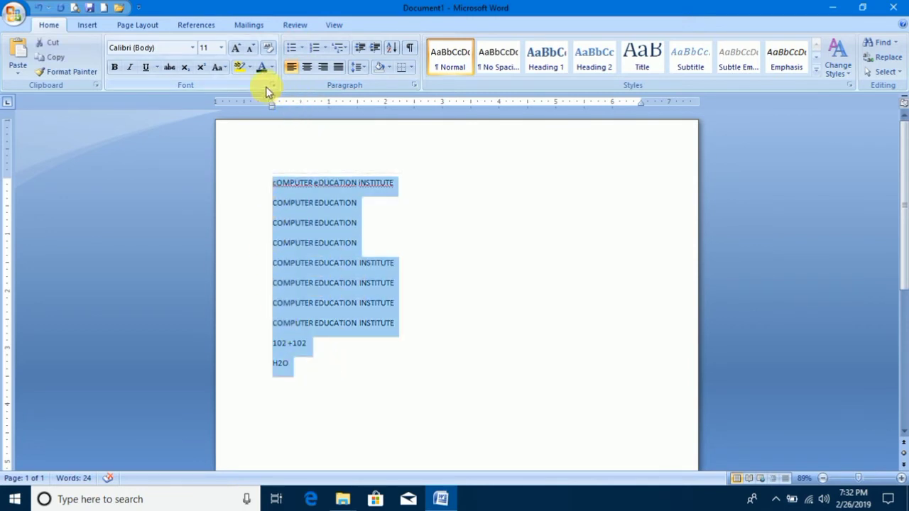
left_click(301, 47)
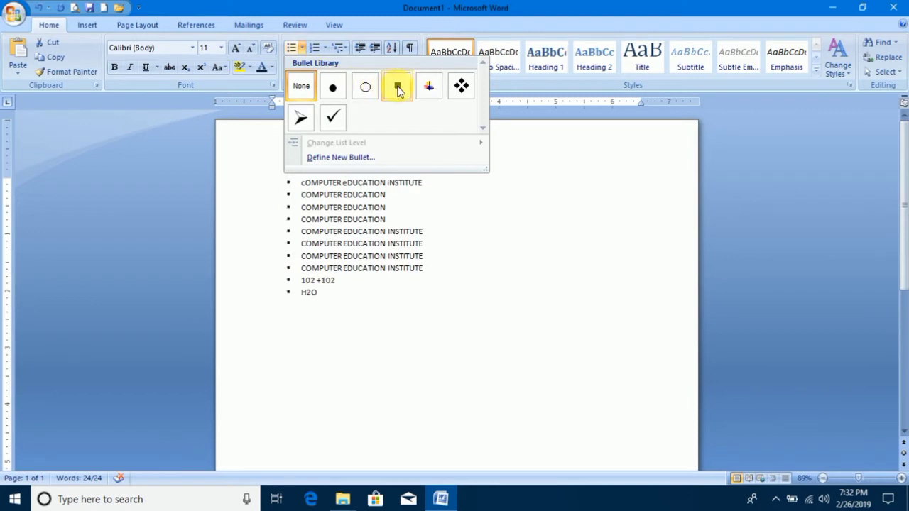
left_click(300, 117)
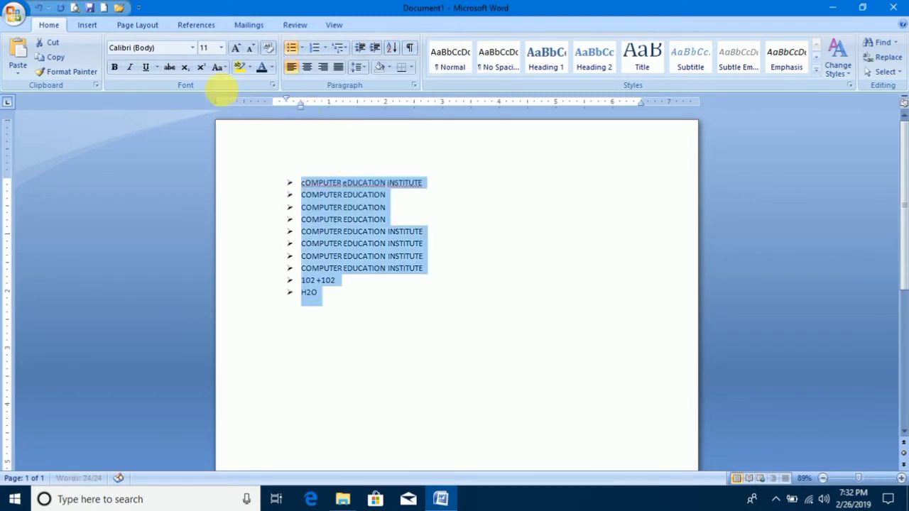
left_click(237, 47)
left_click(236, 48)
left_click(237, 48)
left_click(237, 47)
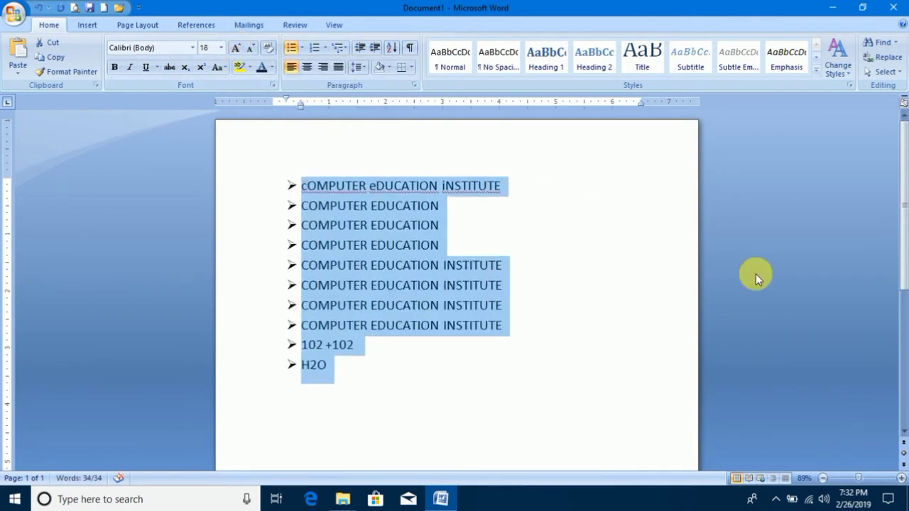
Add five filler bullet items below H2O: SDFVSDVCV, CVXCVXCV, XCVXCVXCV, XCVCXVXC and VXCVXC.
scroll(904, 279, "down", 1)
scroll(904, 279, "down", 1)
left_click(334, 316)
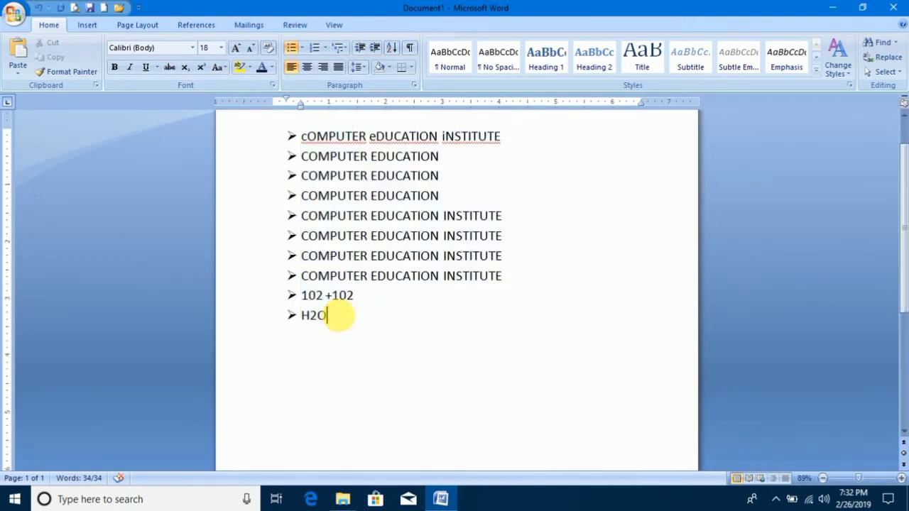
key("Return")
type("SDFVSDVCV")
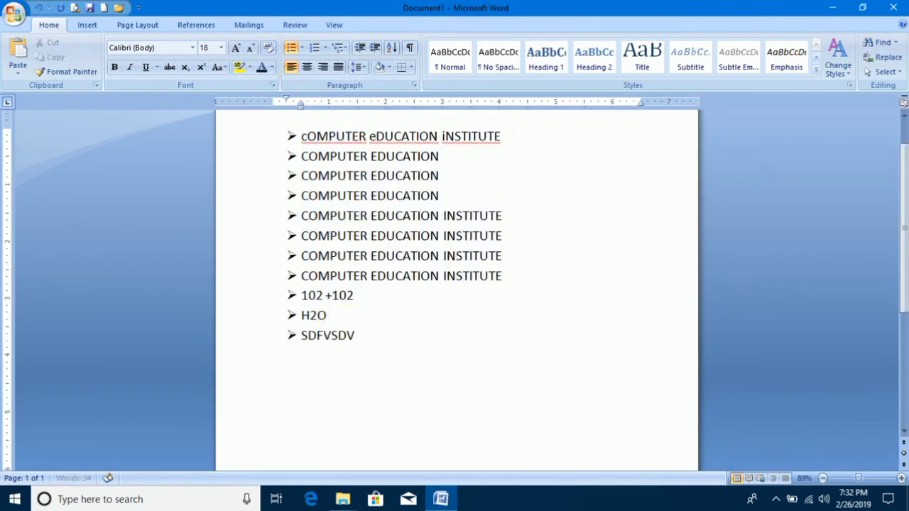
key("Return")
type("CVXCVXCV")
key("Return")
type("XCVXCVXCV")
key("Return")
type("XCVCXVXC")
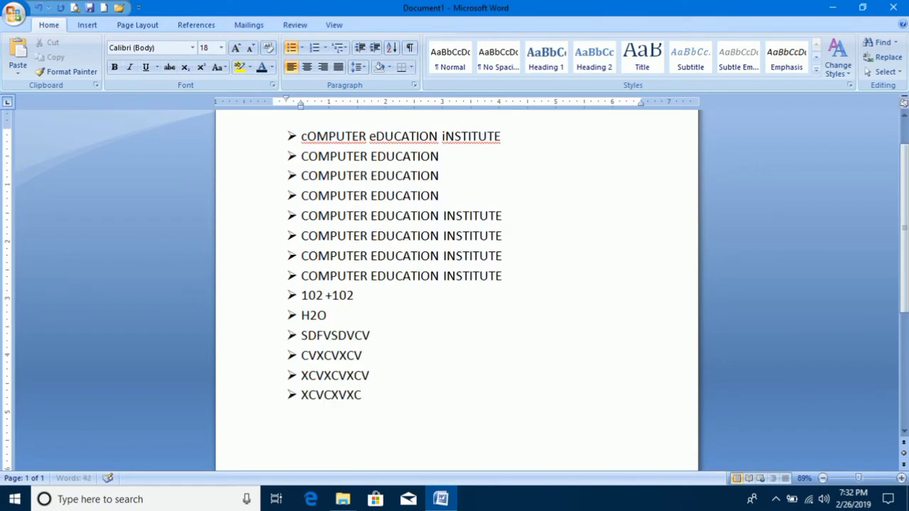
key("Return")
type("VXCVXC")
Convert the whole bulleted list to a numbered list in the 1. 2. 3. format.
left_click_drag(348, 415, 284, 146)
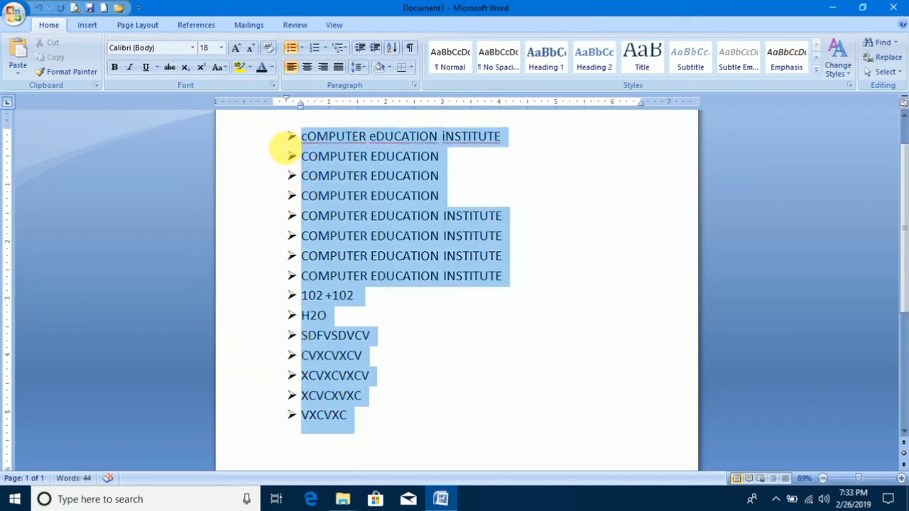
left_click(324, 47)
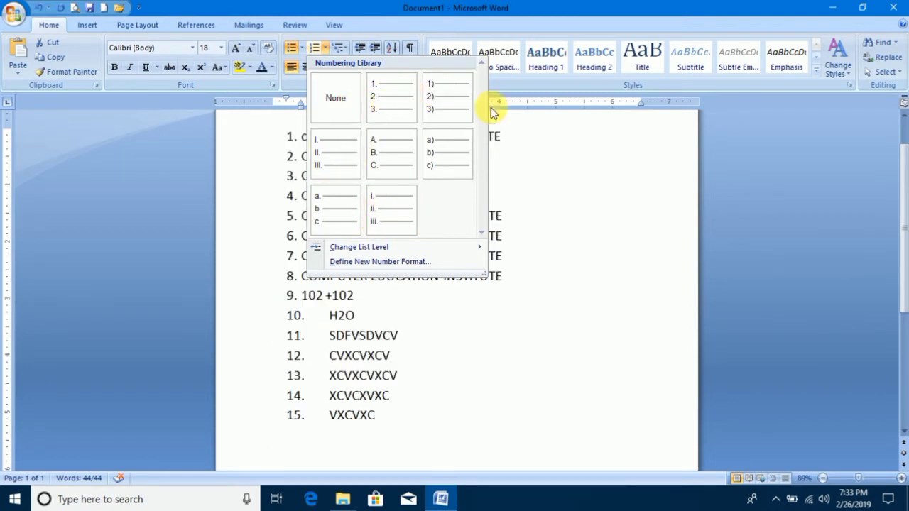
left_click(405, 97)
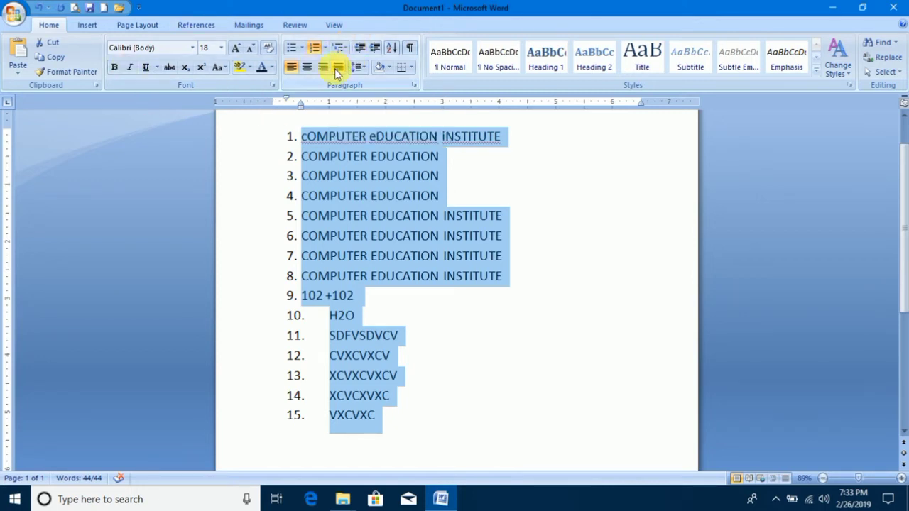
Delete the numbered list and write MS WORD, HOME, INSERT and PAGE LAYOUT on separate lines.
key("Delete")
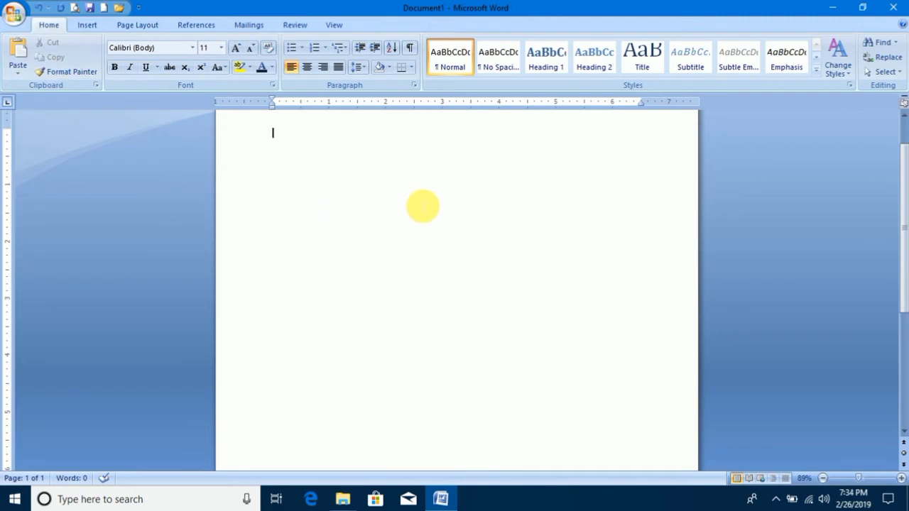
type("MS")
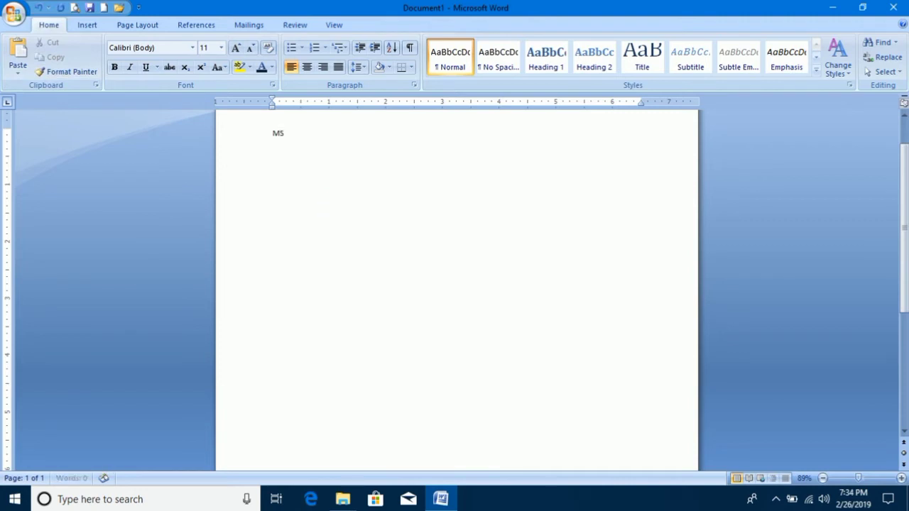
type(" WORD")
key("Return")
type("INSERT")
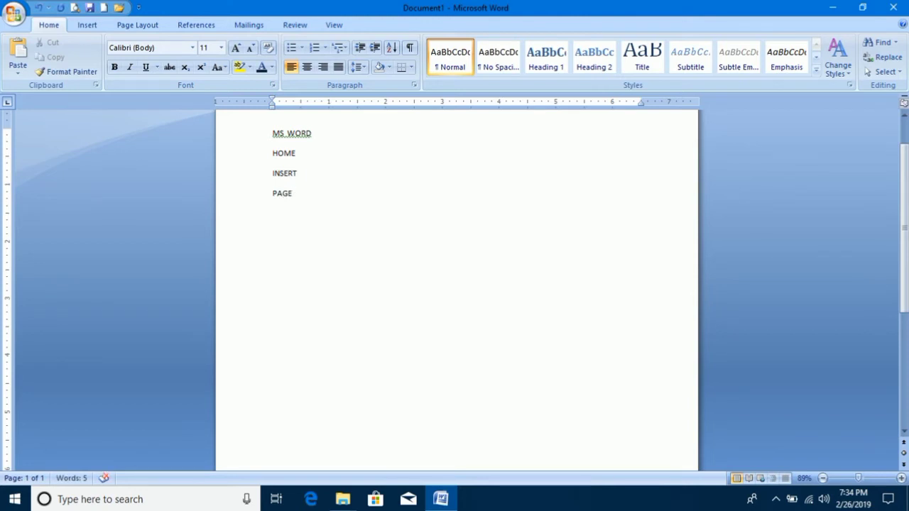
type("LAYOUT")
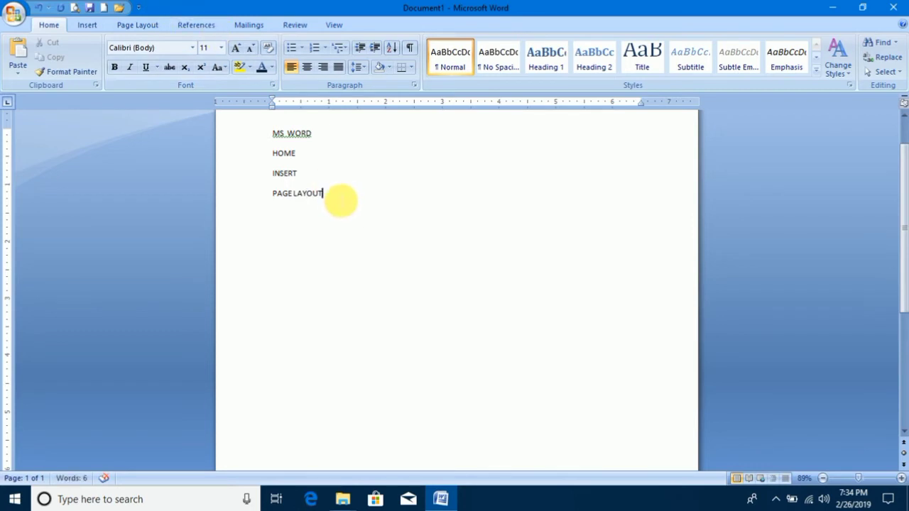
Apply the 1) a) i) multilevel list style to the HOME, INSERT and PAGE LAYOUT lines.
left_click_drag(338, 199, 264, 158)
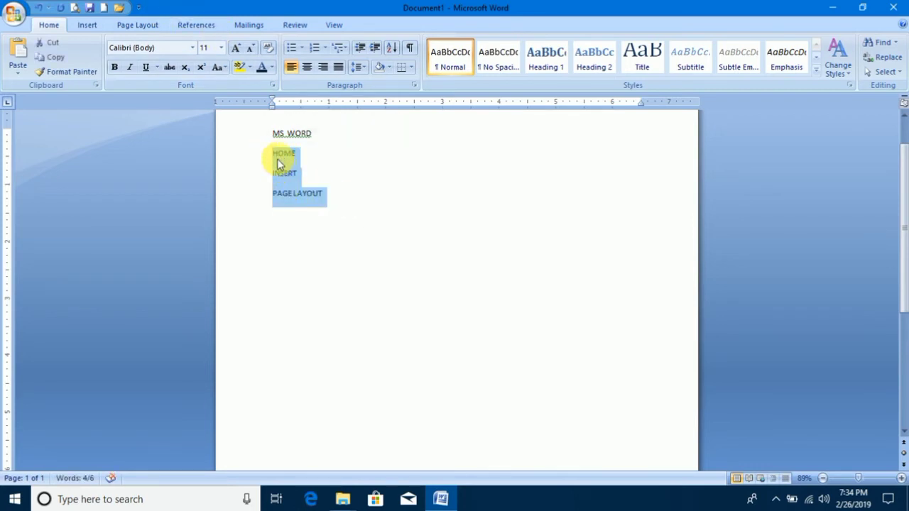
left_click(341, 184)
left_click_drag(275, 152, 325, 197)
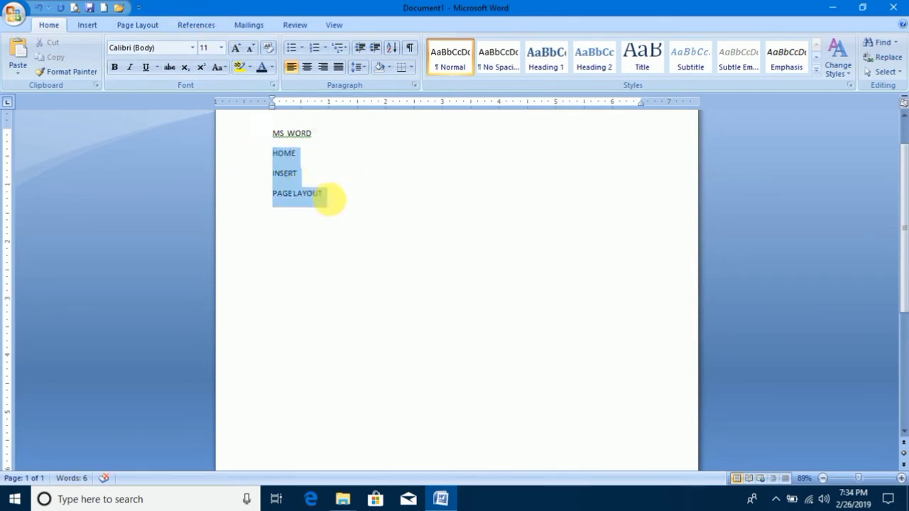
left_click(340, 48)
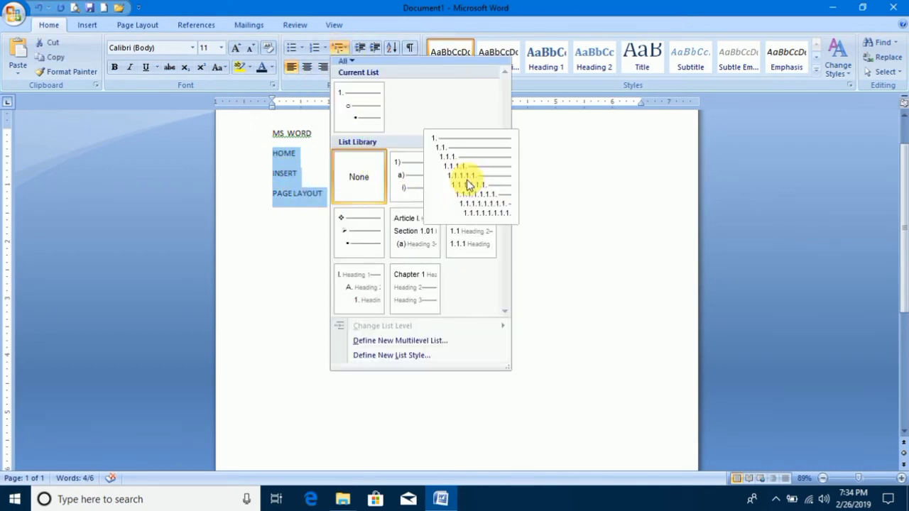
left_click(420, 178)
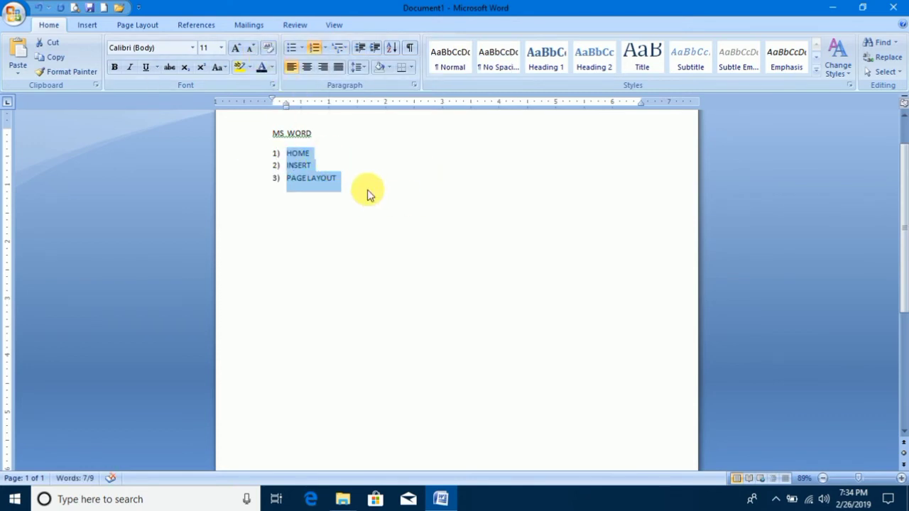
Enlarge all the document's text to 16 pt and deselect it.
key("ctrl+a")
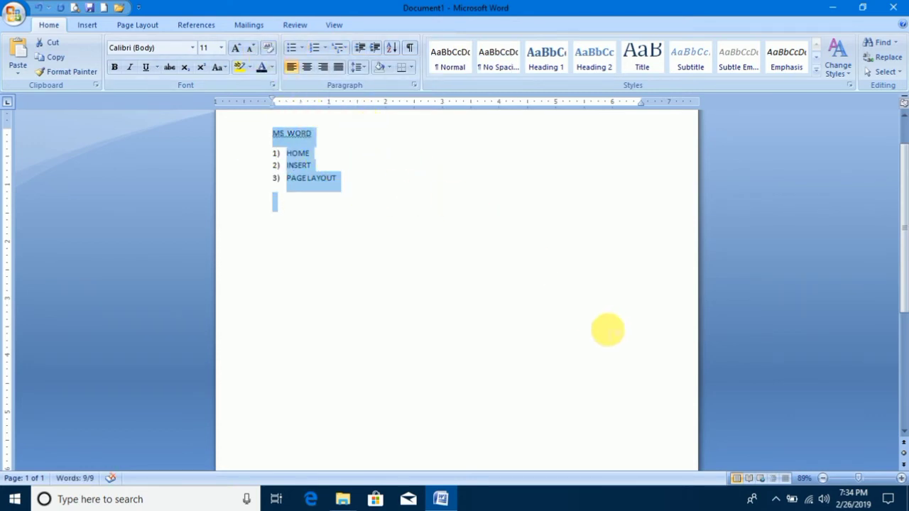
left_click_drag(860, 477, 866, 482)
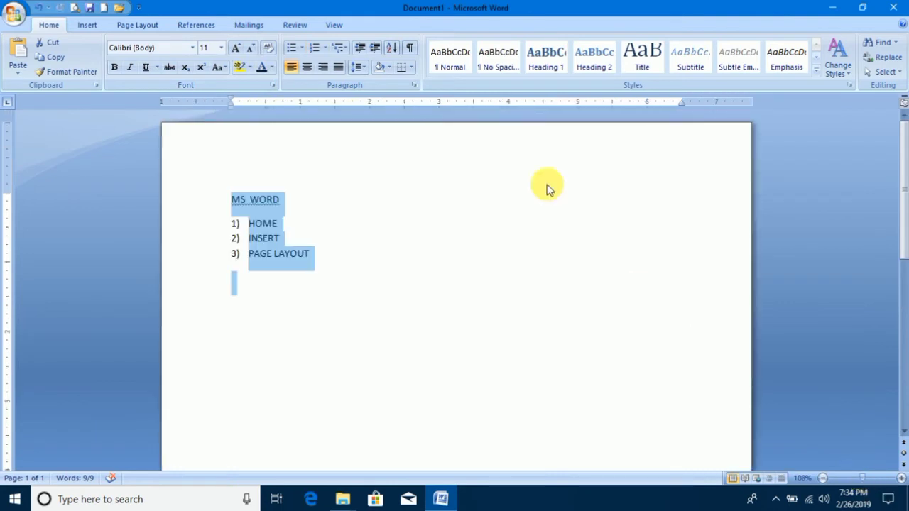
left_click(237, 48)
left_click(236, 47)
left_click(237, 48)
left_click(405, 315)
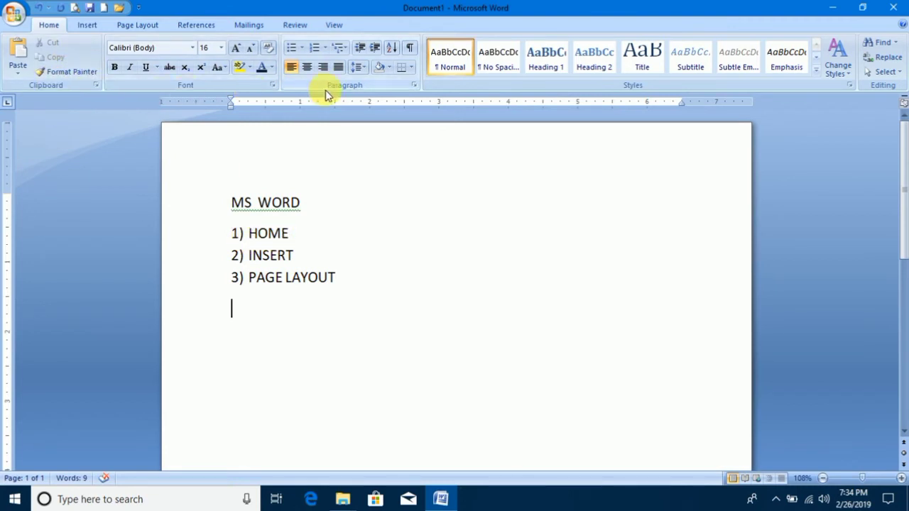
left_click(311, 235)
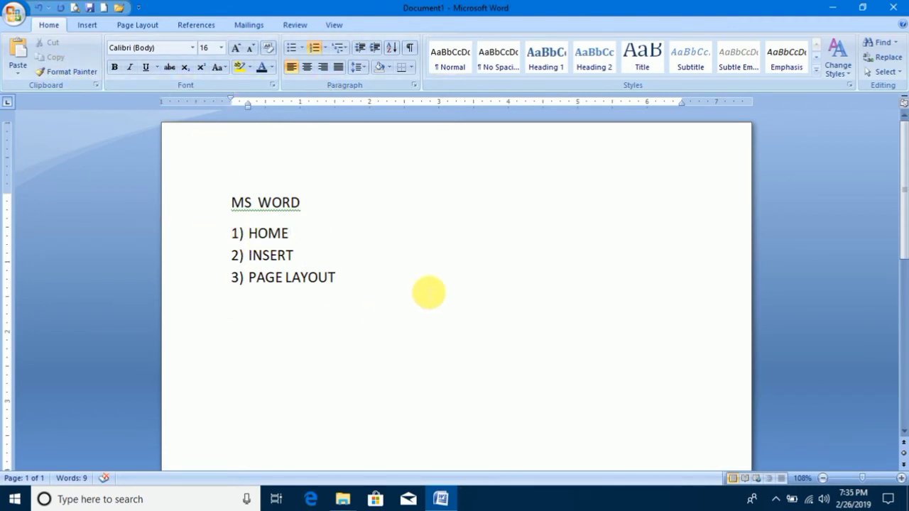
key("Return")
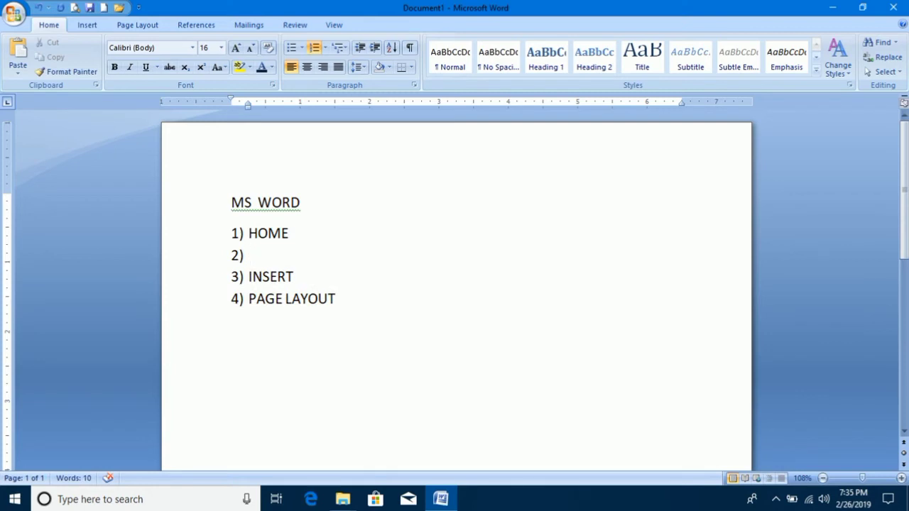
type("CLI")
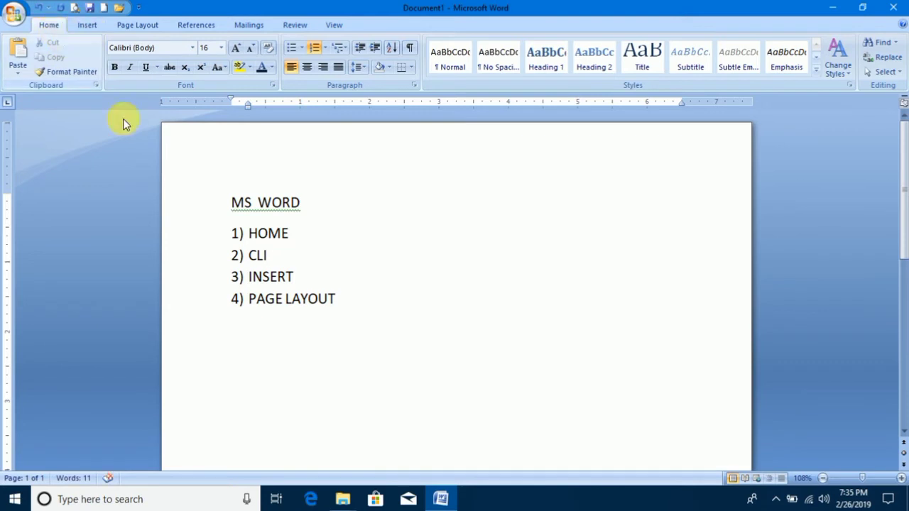
left_click_drag(276, 257, 245, 258)
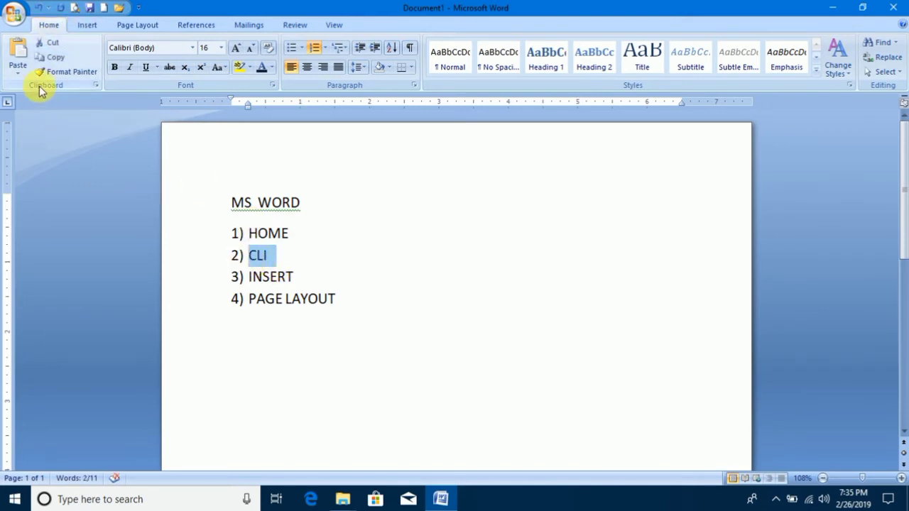
left_click(285, 256)
key("BackSpace")
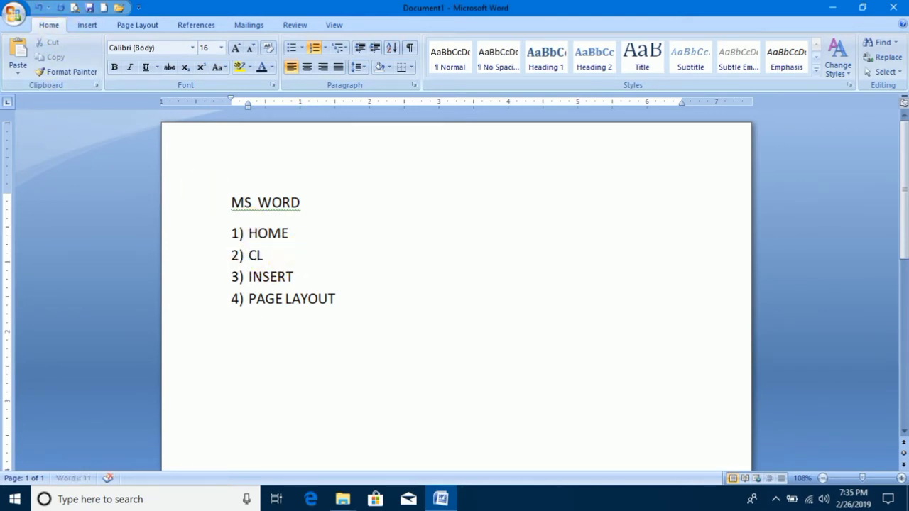
key("BackSpace")
key("BackSpace")
key("BackSpace")
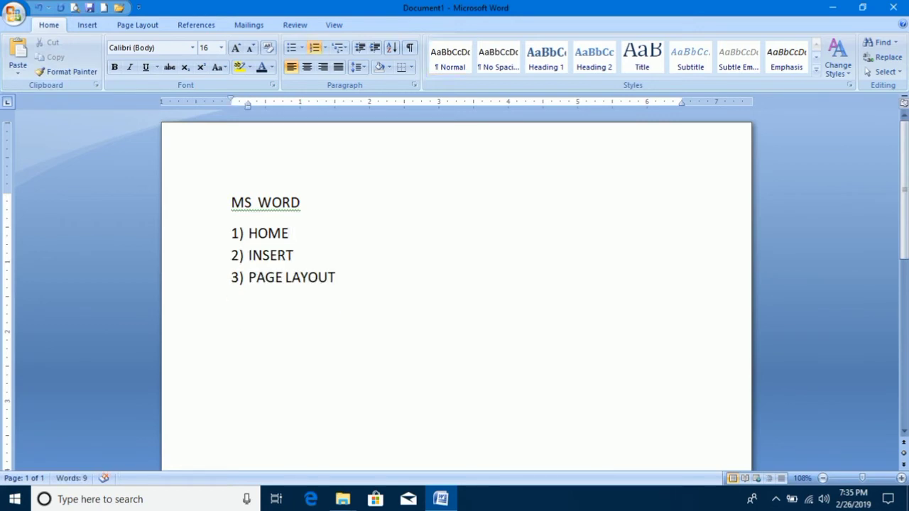
Insert an unnumbered, indented line CLIPBOARD beneath HOME and start another line below it.
key("Return")
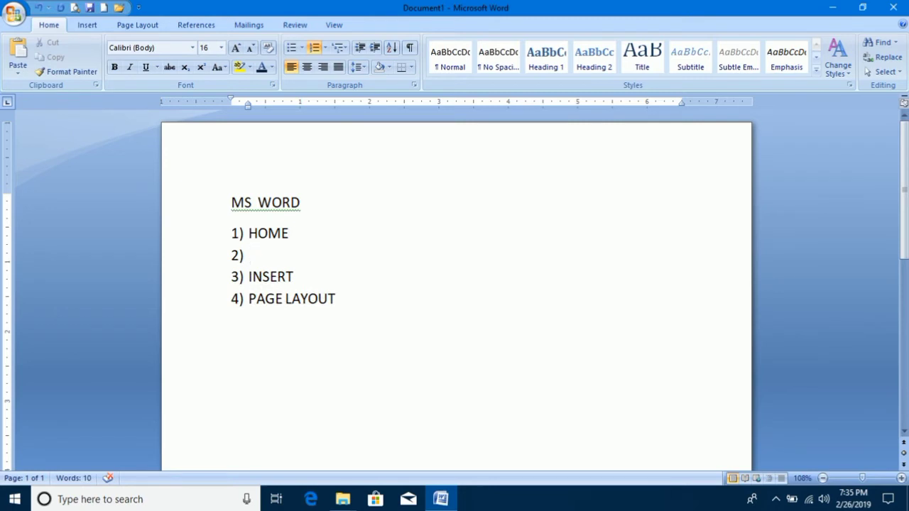
key("BackSpace")
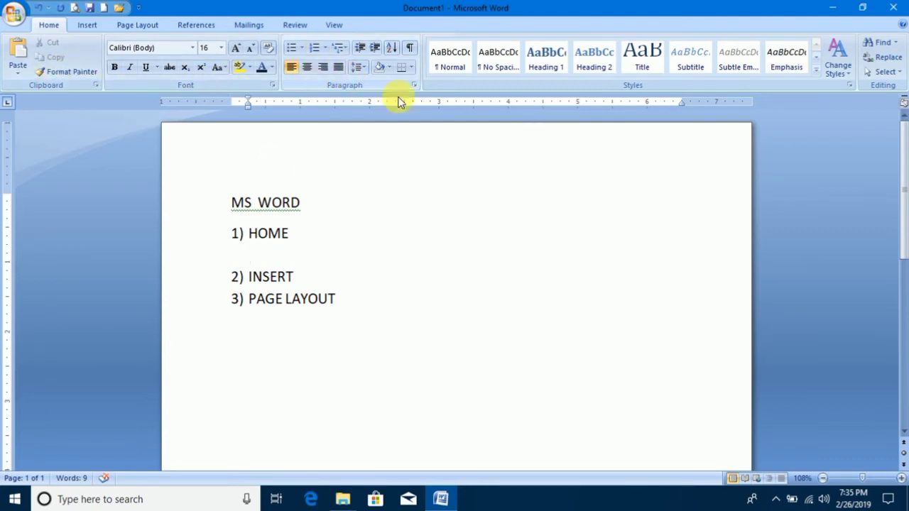
type("CLIP")
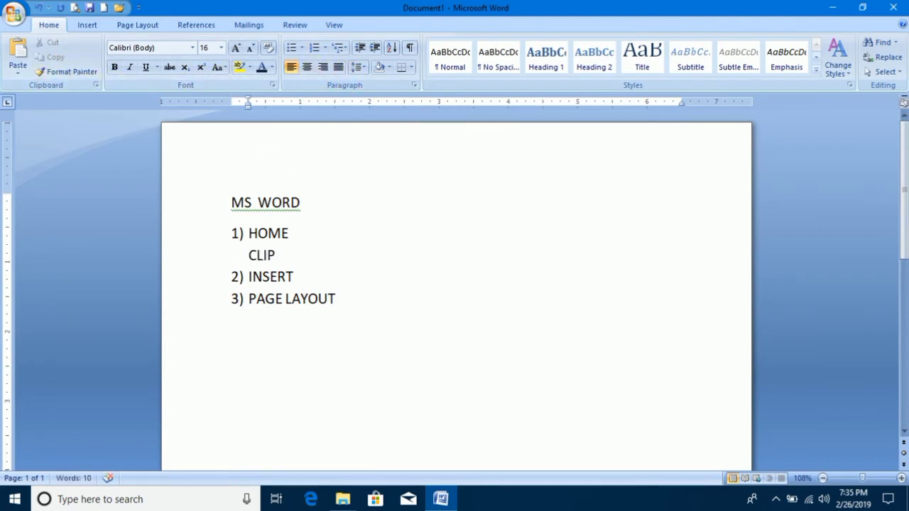
type("BOARD")
key("Return")
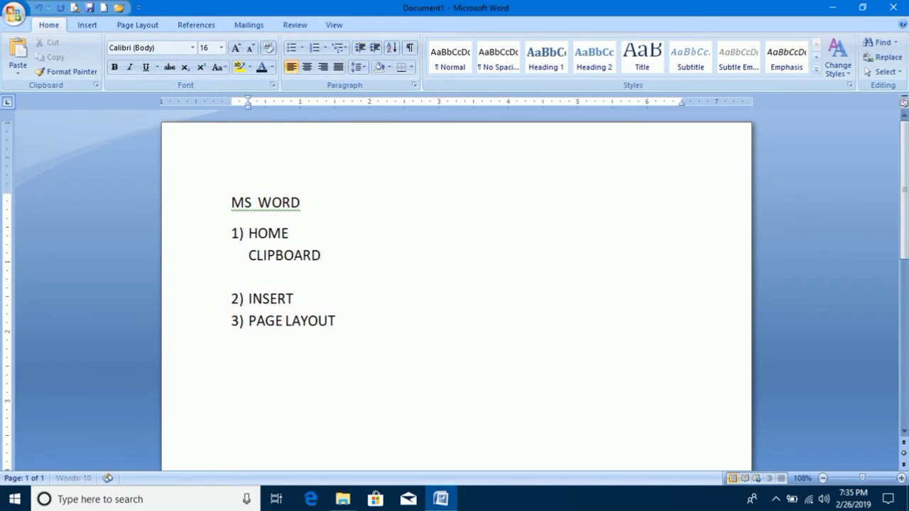
Write FONT and PARAGRAPH on separate unnumbered lines beneath CLIPBOARD.
type("FONT")
key("Return")
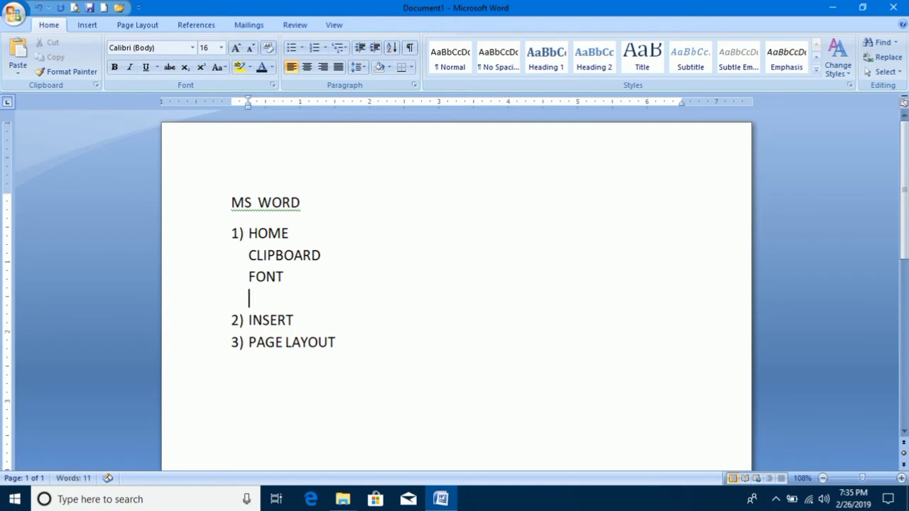
type("PARAGRAPH")
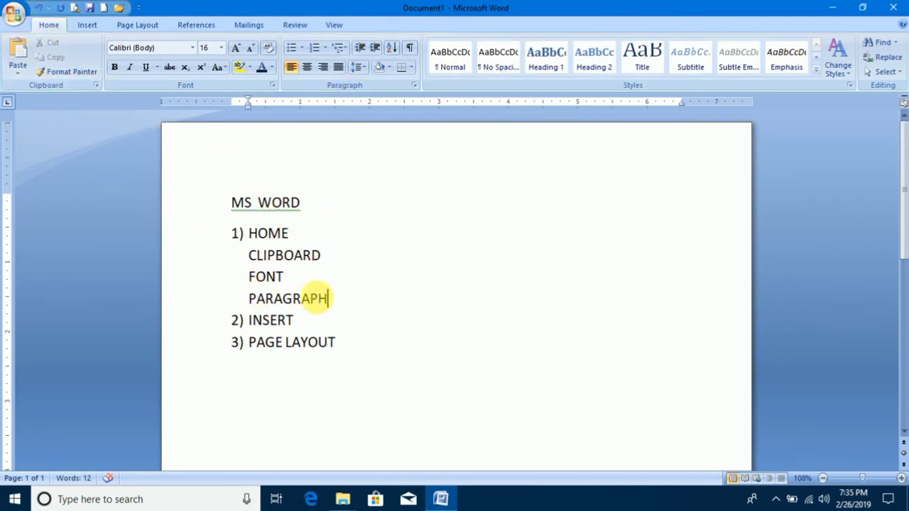
Apply the 1) a) i) multilevel list style to the CLIPBOARD, FONT and PARAGRAPH lines, making them second-level items.
left_click_drag(328, 299, 260, 254)
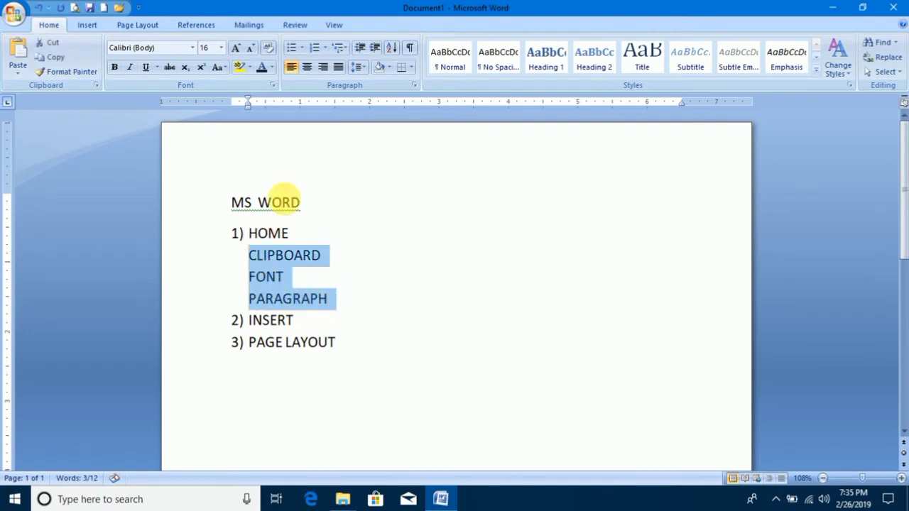
left_click(337, 49)
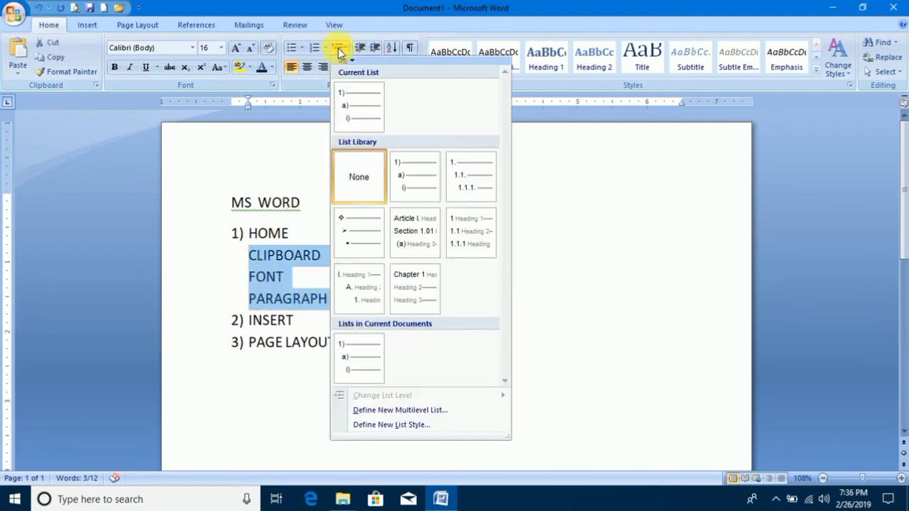
left_click(411, 184)
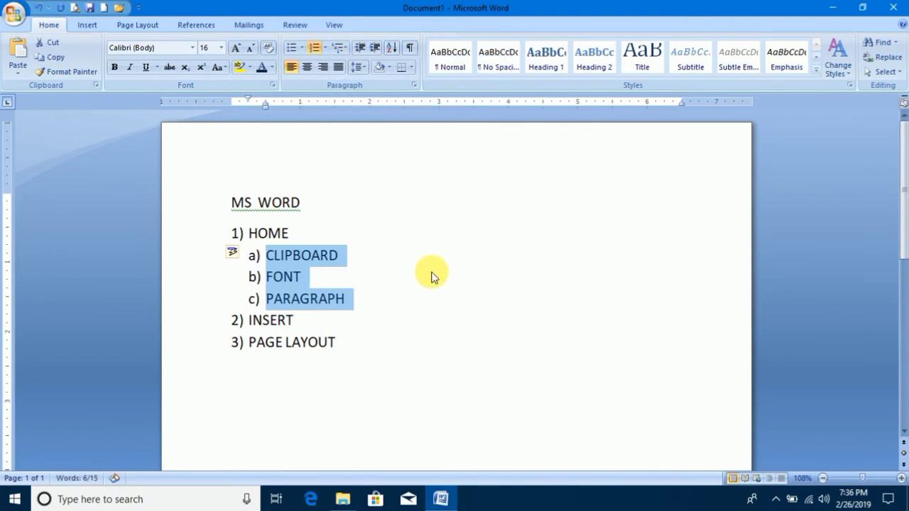
Insert the unnumbered, indented lines CUT, COPY, PASTE and FORMAT beneath CLIPBOARD.
left_click(332, 254)
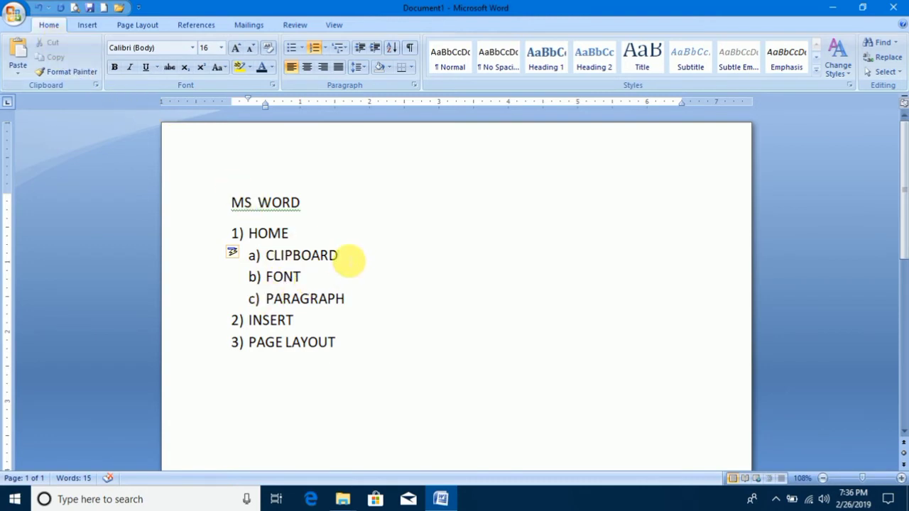
key("Return")
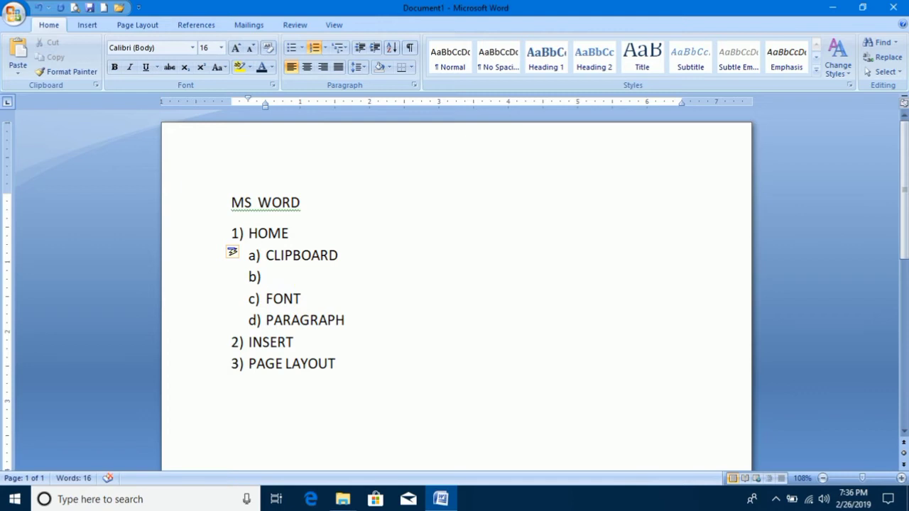
key("BackSpace")
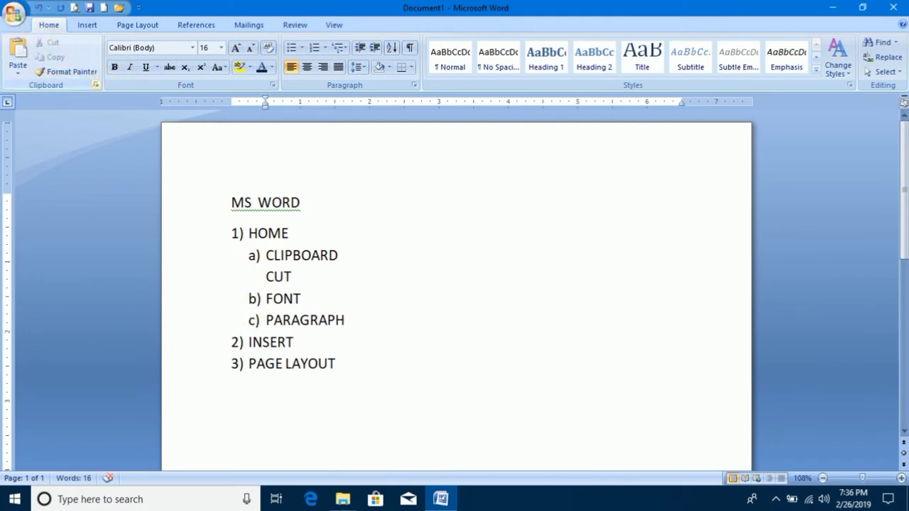
key("Return")
type("COPY")
key("Return")
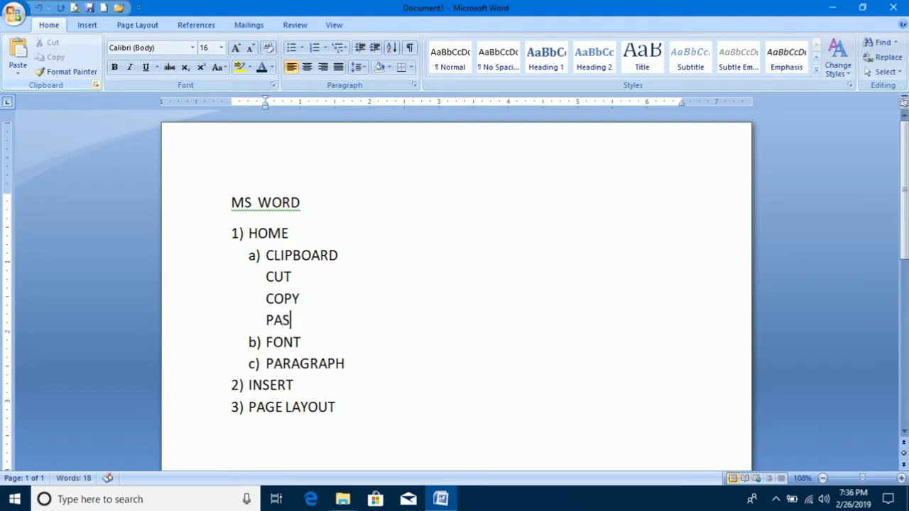
type("PASTE")
key("Return")
type("FORMAT")
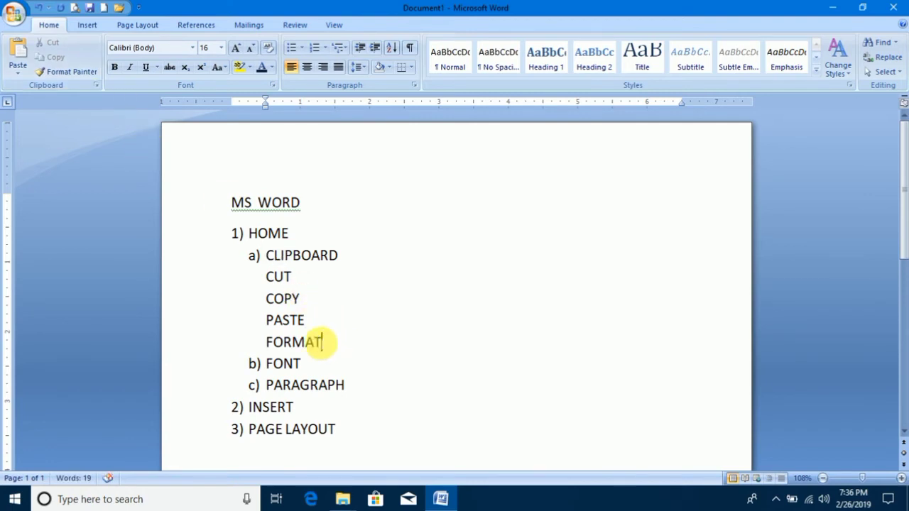
Turn the CUT, COPY, PASTE and FORMAT lines into third-level items with the 1) a) i) multilevel list style and deselect them.
left_click_drag(322, 344, 277, 277)
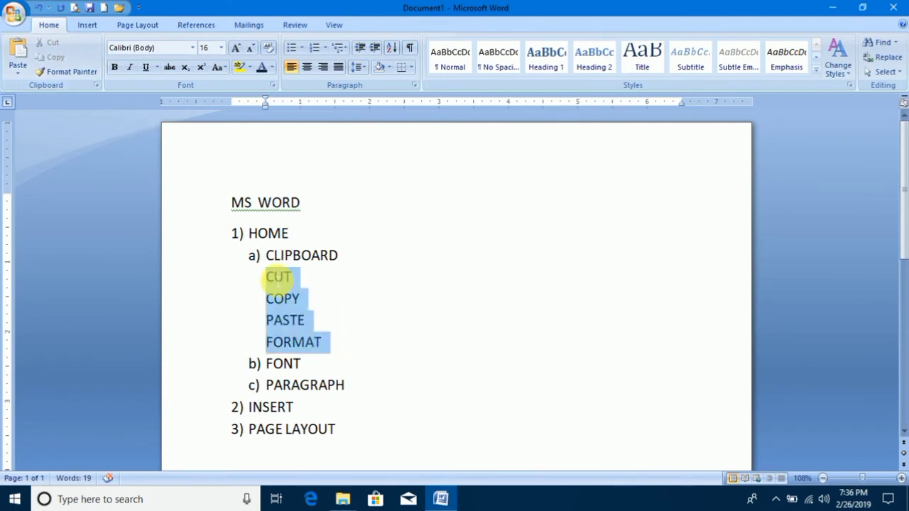
left_click(339, 48)
left_click(421, 199)
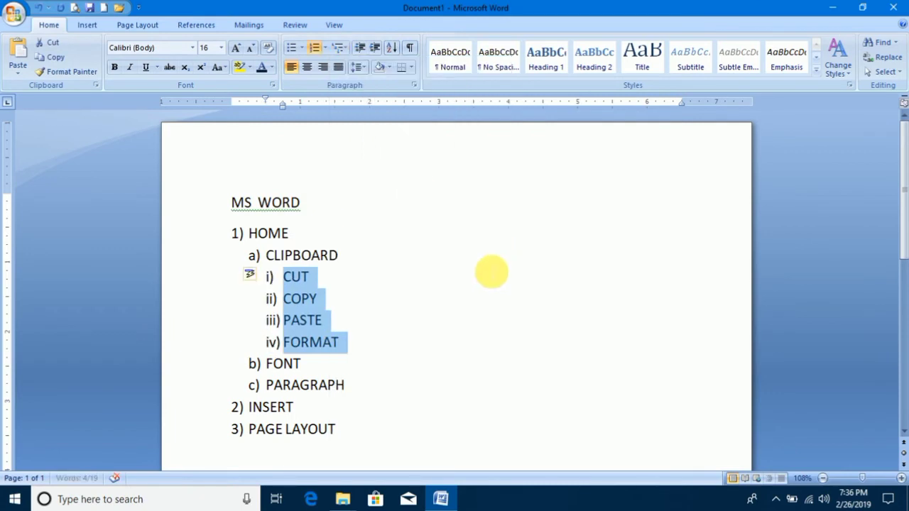
left_click(481, 277)
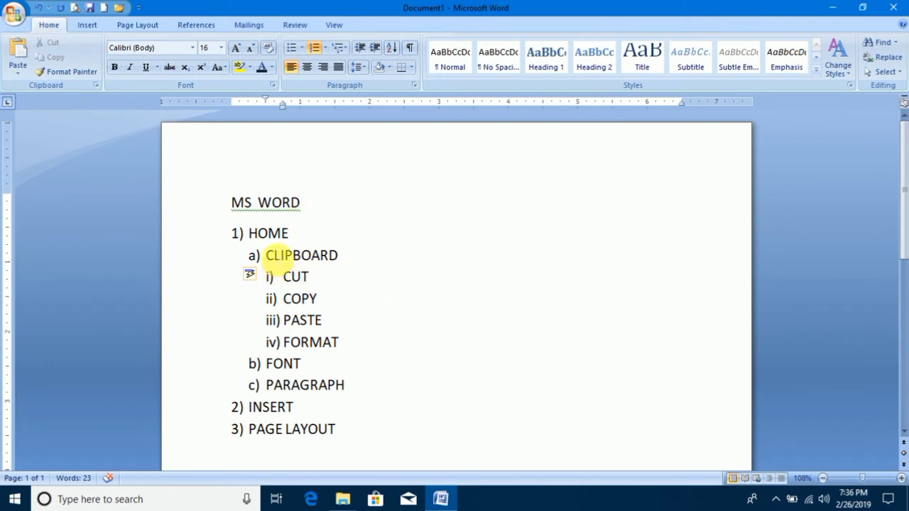
left_click(383, 300)
left_click_drag(230, 203, 307, 205)
left_click_drag(248, 234, 345, 259)
left_click_drag(285, 278, 325, 278)
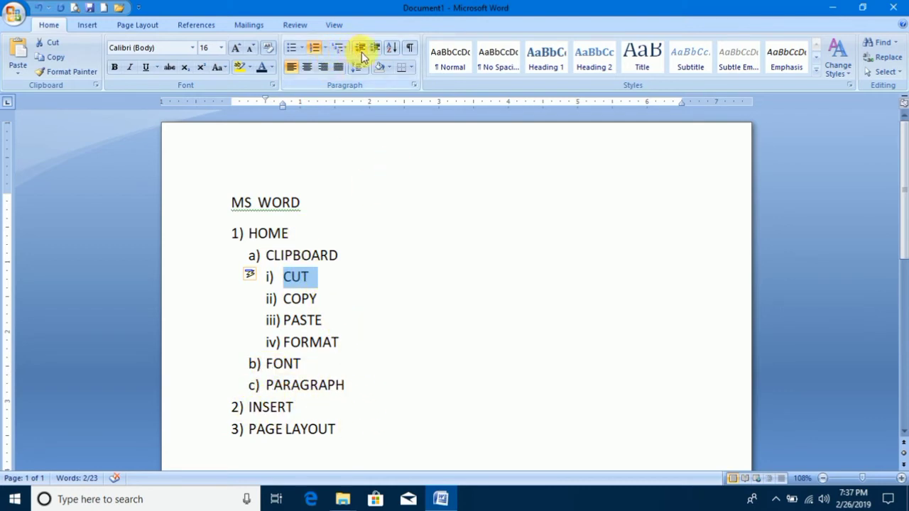
Try centre and right alignment on all the document's text, and return it to left alignment.
left_click_drag(368, 426, 237, 203)
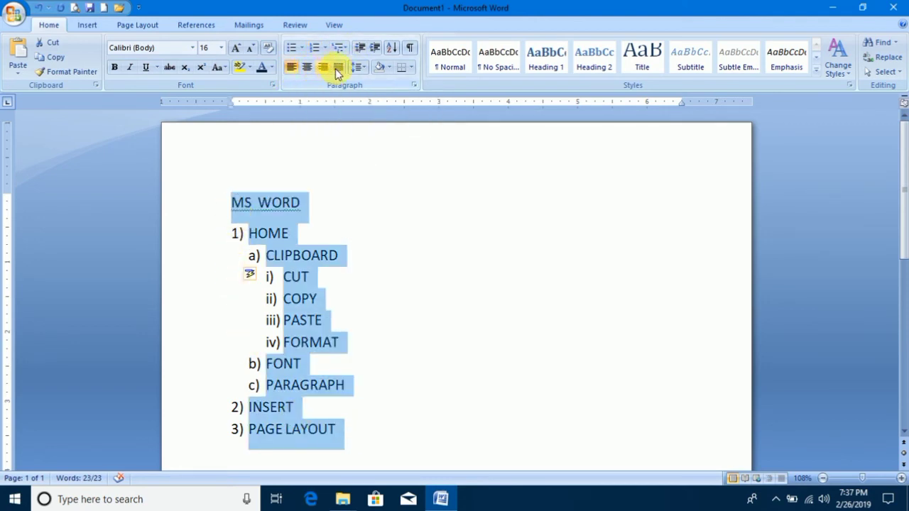
left_click(307, 68)
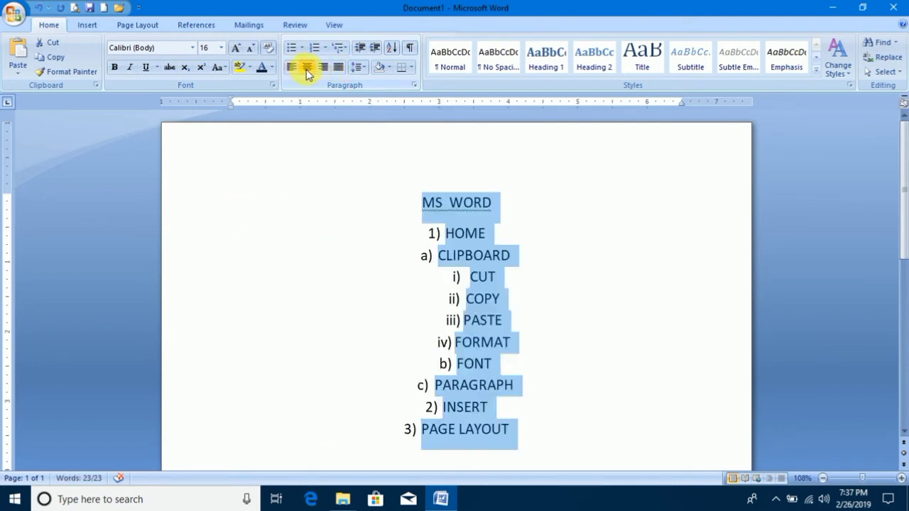
left_click(323, 68)
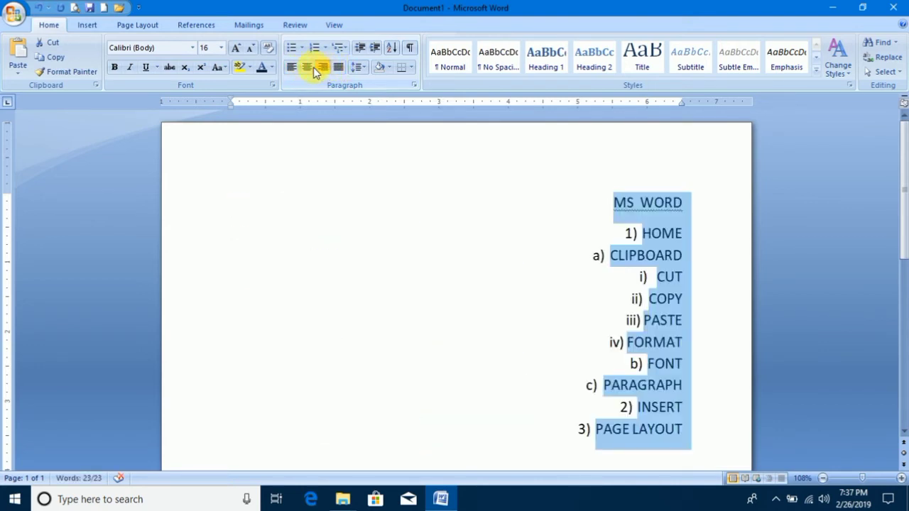
left_click(307, 67)
left_click(292, 67)
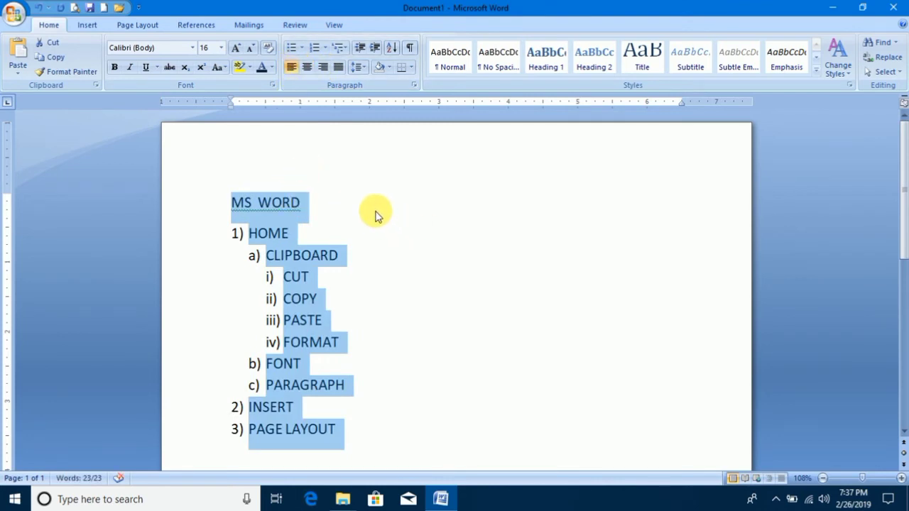
Try increasing the indent of all the selected text by several levels, and decrease it back to the margin.
left_click(377, 49)
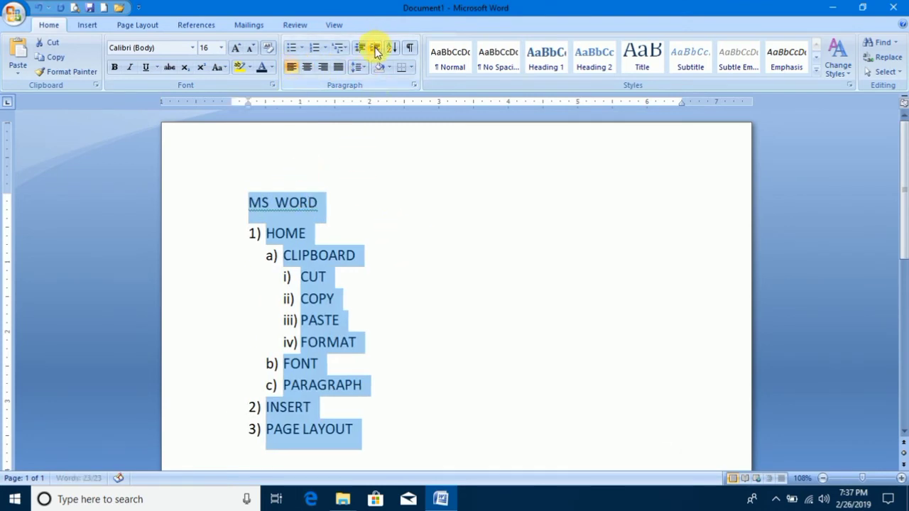
left_click(377, 49)
left_click(377, 51)
left_click(377, 52)
left_click(377, 54)
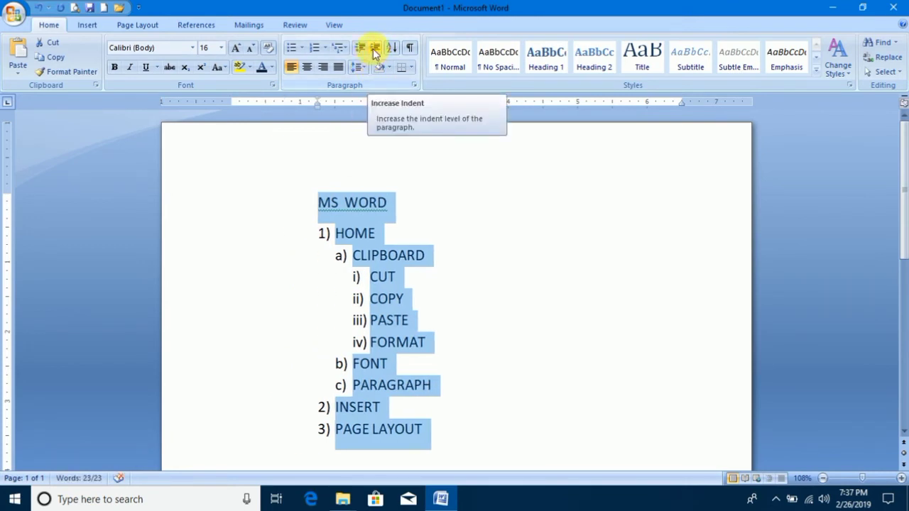
left_click(374, 53)
left_click(375, 53)
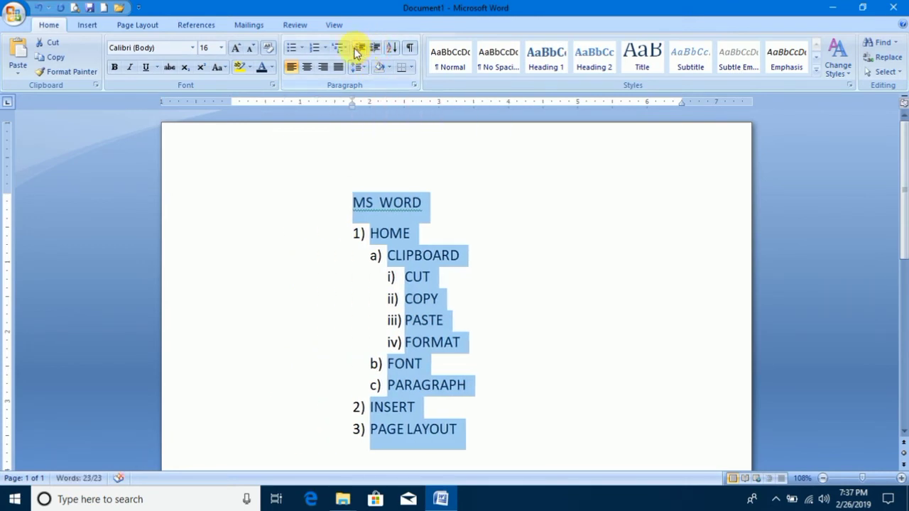
left_click(362, 51)
left_click(362, 51)
left_click(362, 51)
left_click(362, 52)
left_click(361, 51)
left_click(361, 51)
left_click(362, 51)
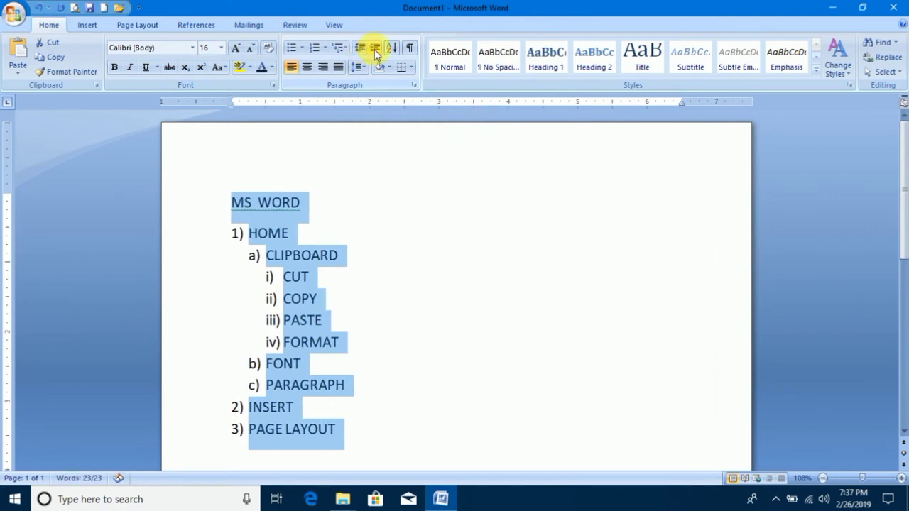
Indent all the document's text by one level and deselect it.
left_click(373, 48)
left_click(373, 47)
left_click(363, 48)
left_click(363, 48)
left_click(375, 49)
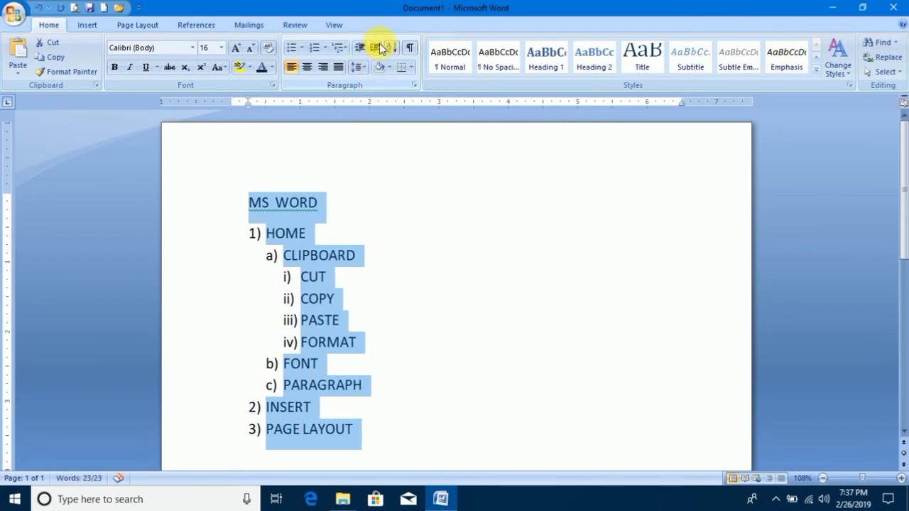
left_click(382, 442)
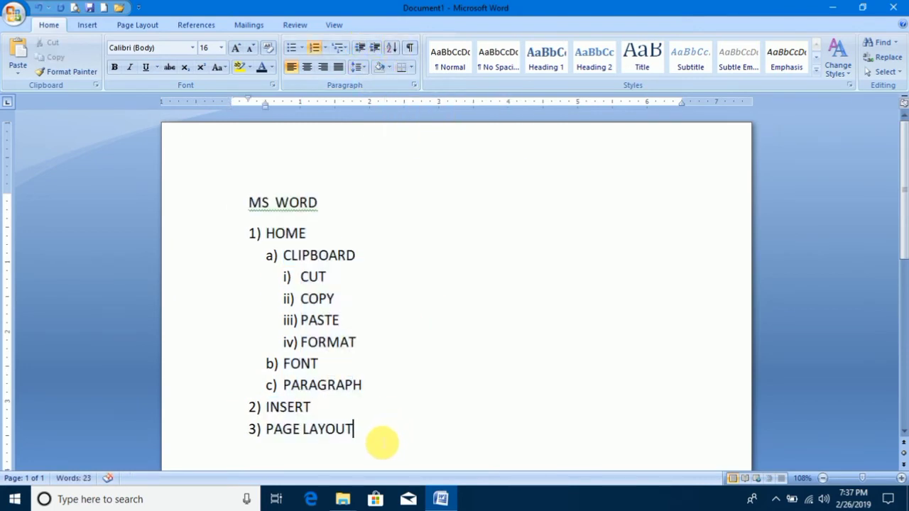
End the multilevel list after PAGE LAYOUT and, below a blank line, write three first names on separate unnumbered lines.
key("Return")
key("Return")
key("Return")
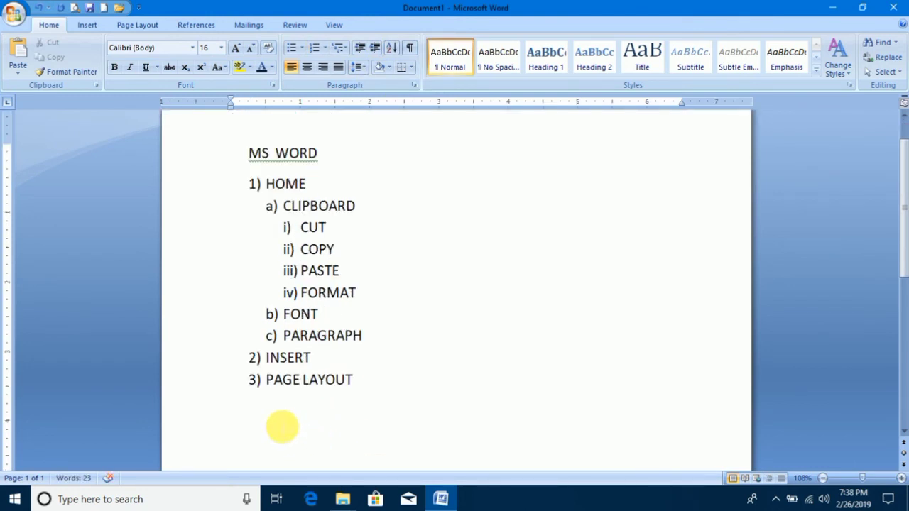
type("s")
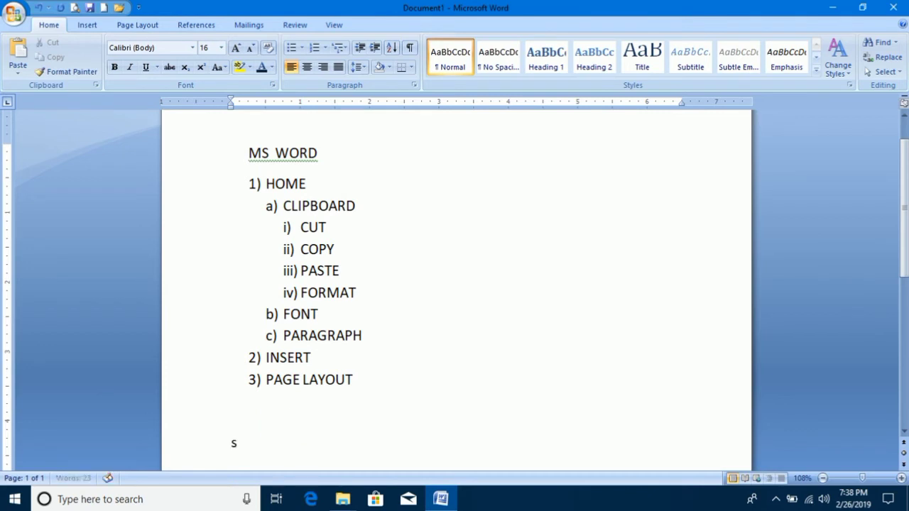
type("eema")
key("Return")
type("ka")
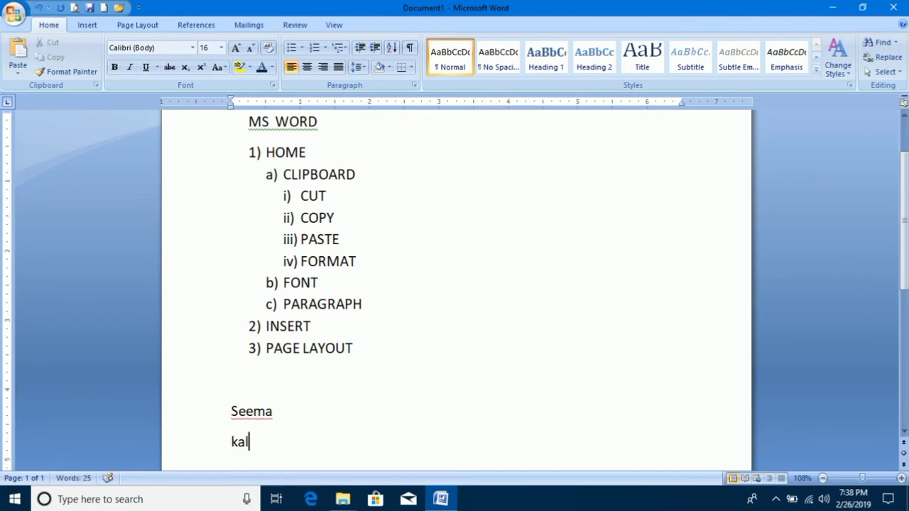
type("jal")
key("Return")
type("r")
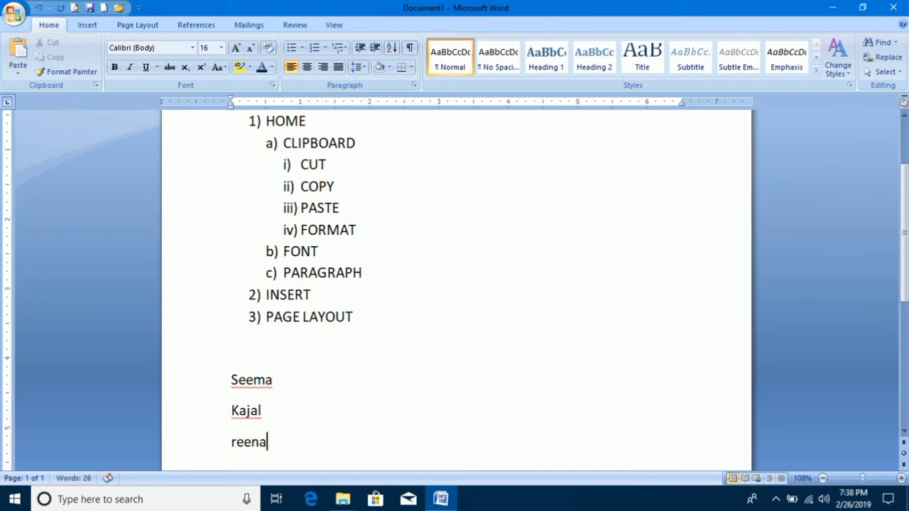
type("eena")
key("Return")
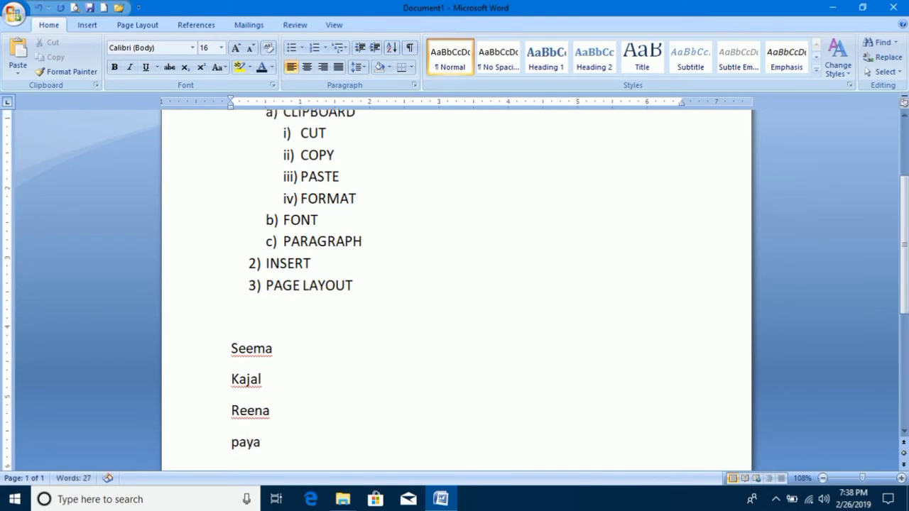
Extend the name list with six more first names, each on its own line, and start an empty line.
key("Return")
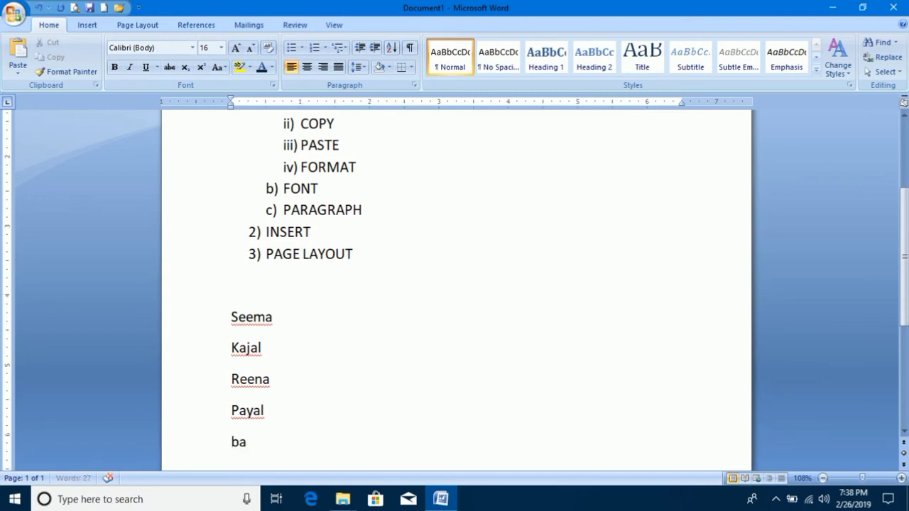
key("Return")
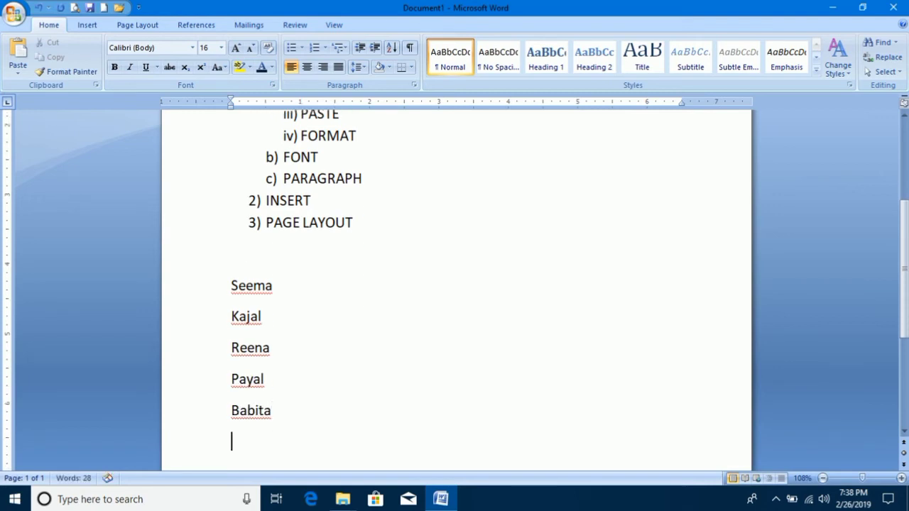
key("Return")
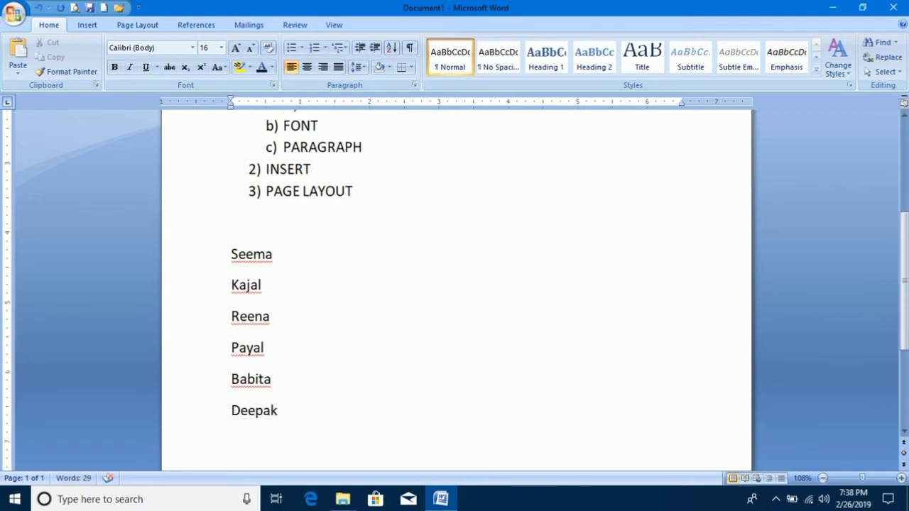
key("Return")
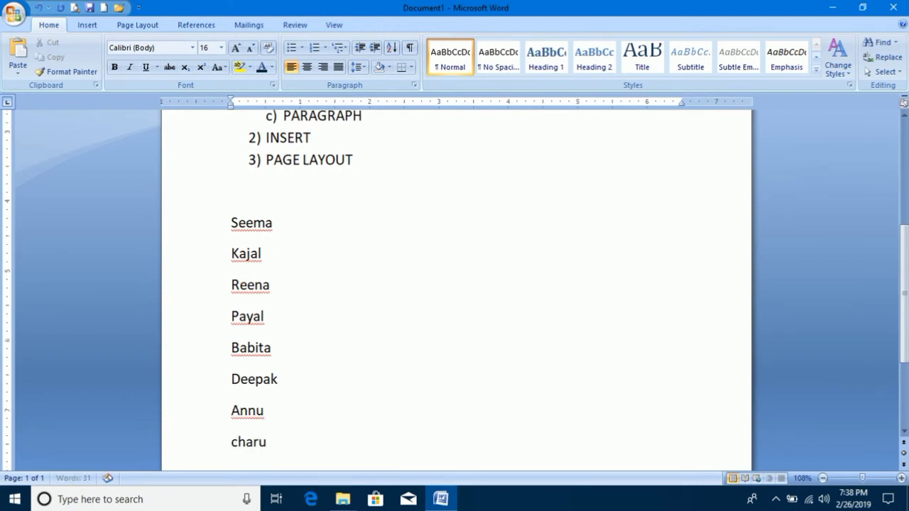
key("Return")
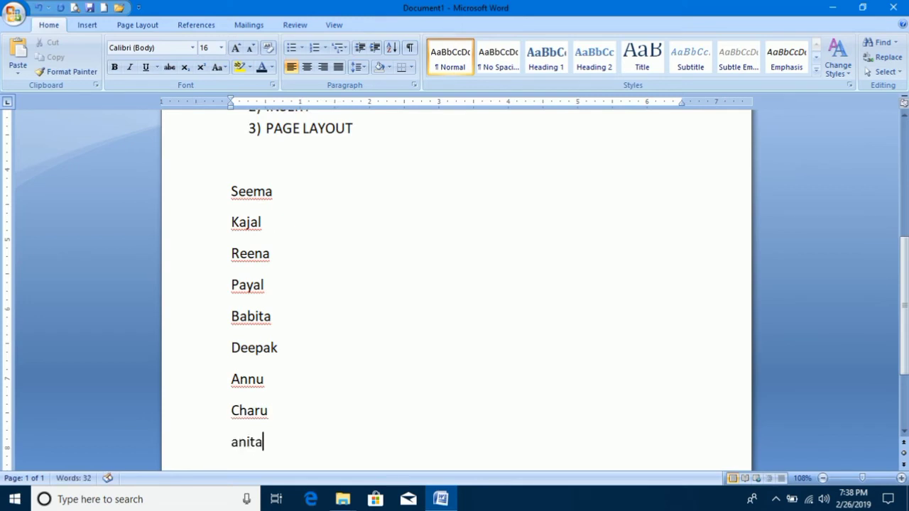
type("anita")
key("Return")
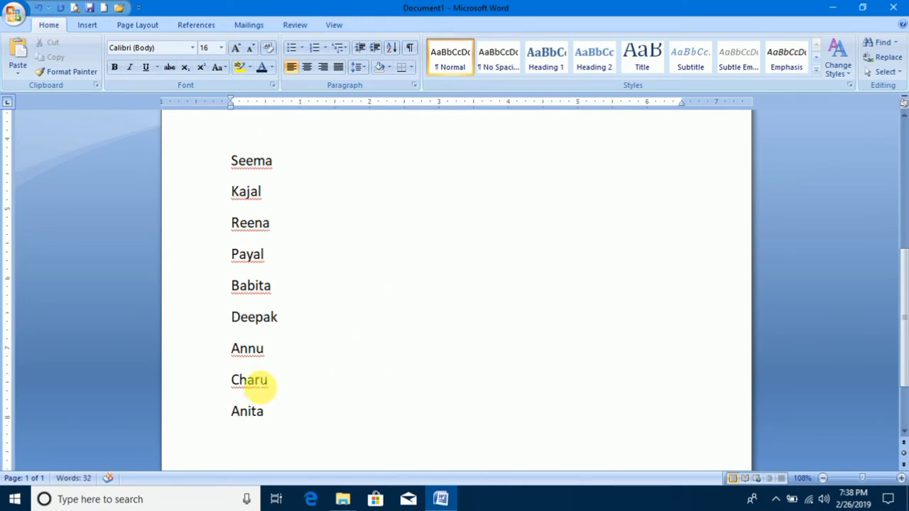
Sort the list of names as text by paragraphs in ascending order, with no header row.
left_click_drag(287, 419, 235, 165)
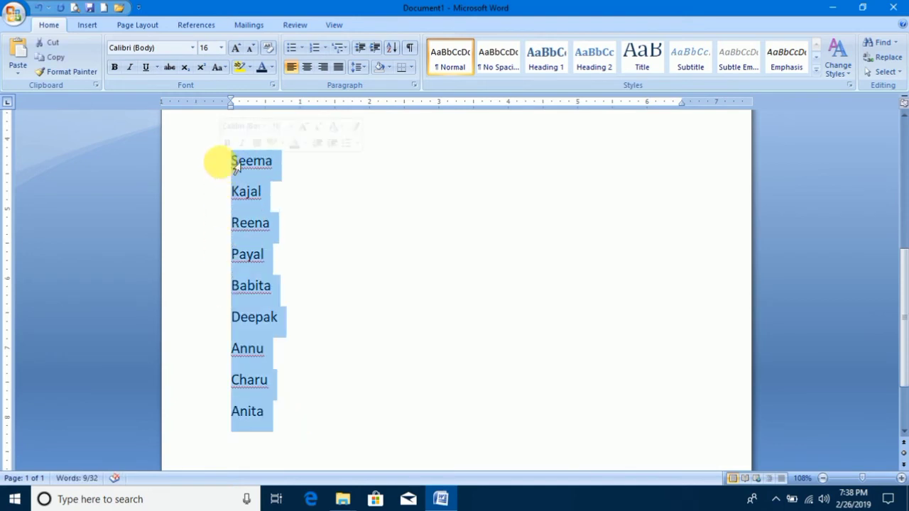
left_click(390, 48)
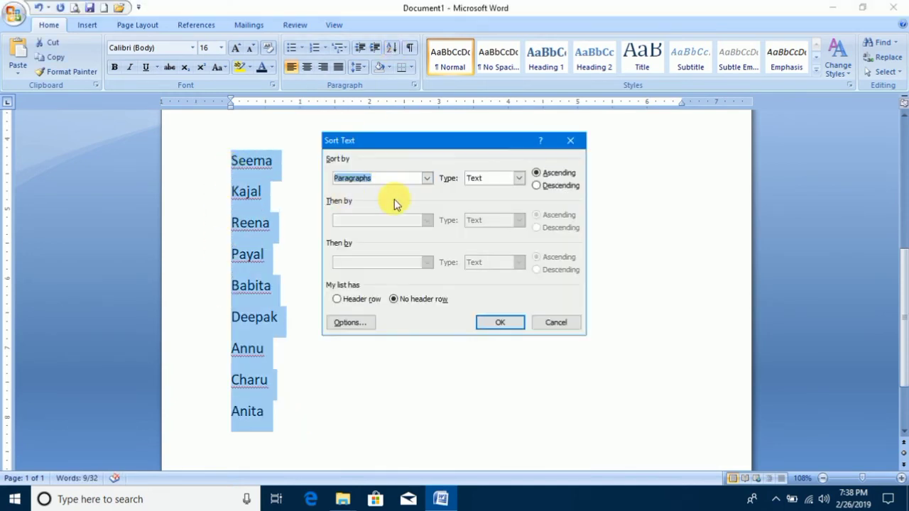
left_click(551, 174)
left_click(553, 186)
left_click(553, 175)
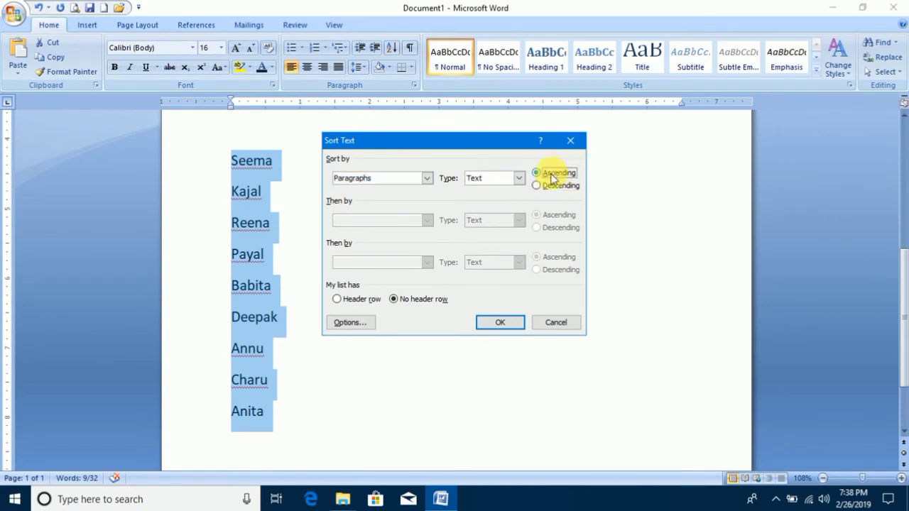
left_click(550, 186)
left_click(550, 174)
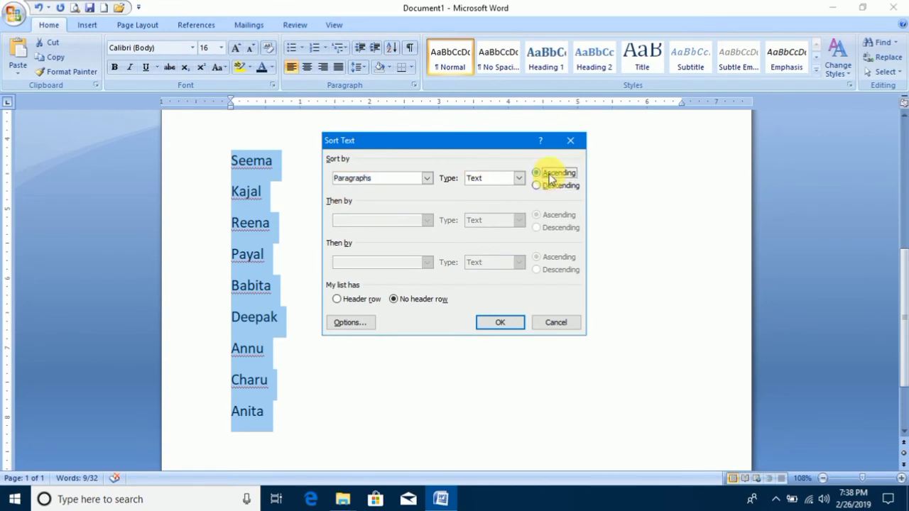
left_click(510, 314)
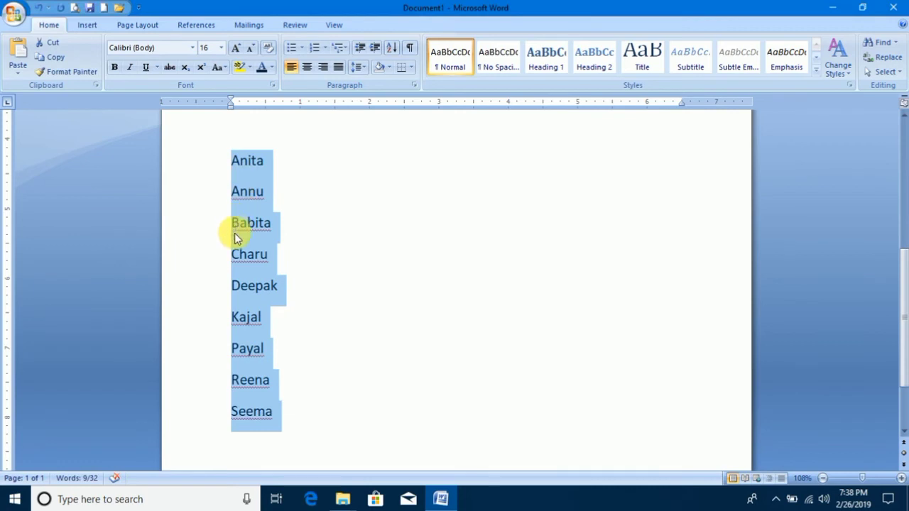
Sort the selected list of names in descending order and deselect it.
left_click(392, 48)
left_click(537, 186)
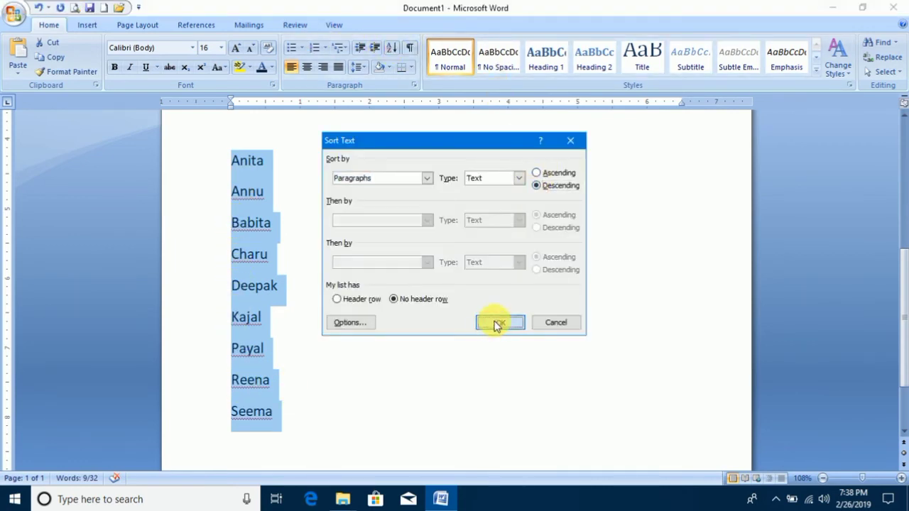
left_click(499, 324)
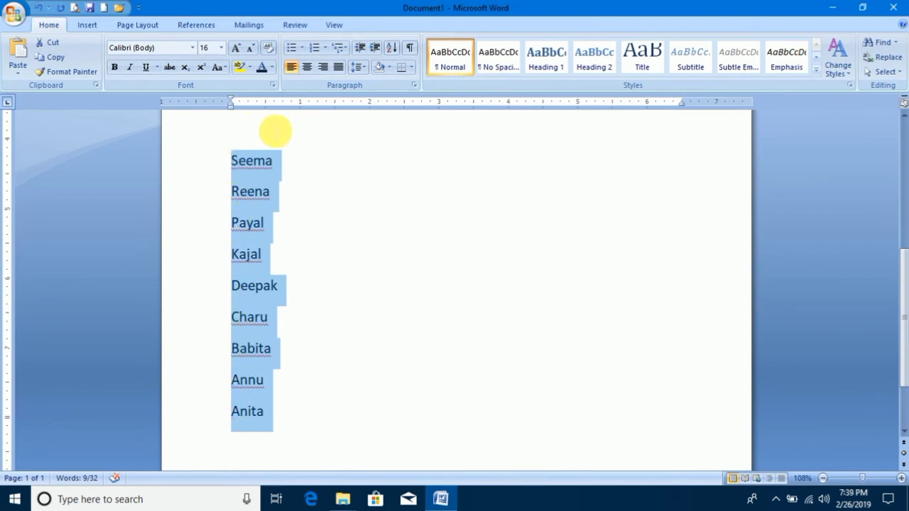
left_click(342, 186)
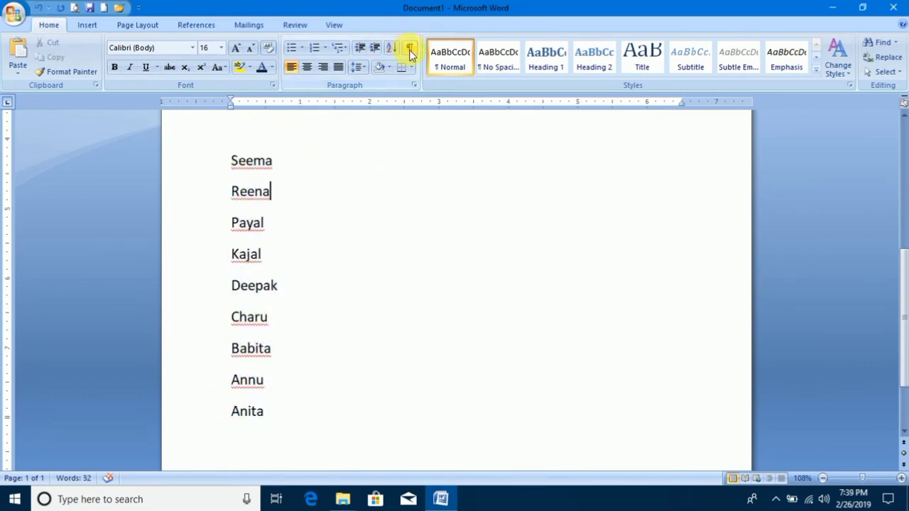
Toggle the formatting marks on and off, also with the cursor on the blank line below PAGE LAYOUT, and leave them shown.
left_click(410, 51)
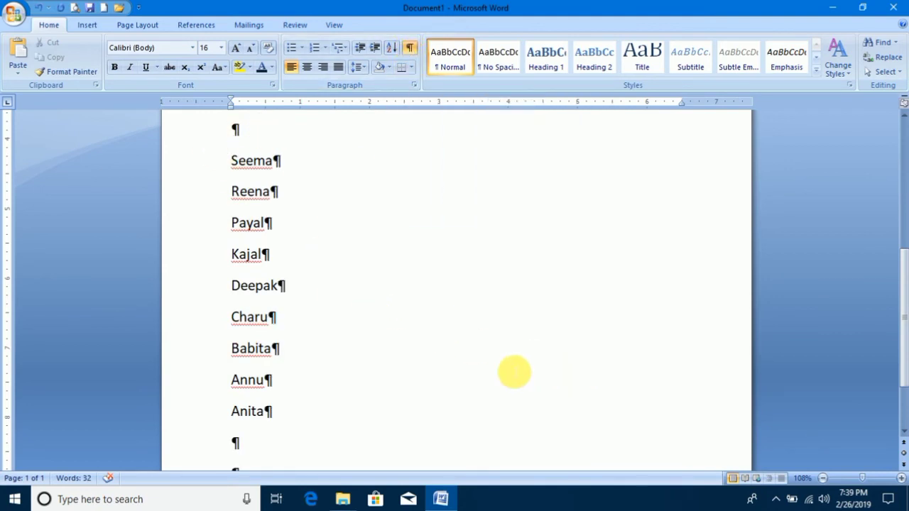
left_click(409, 48)
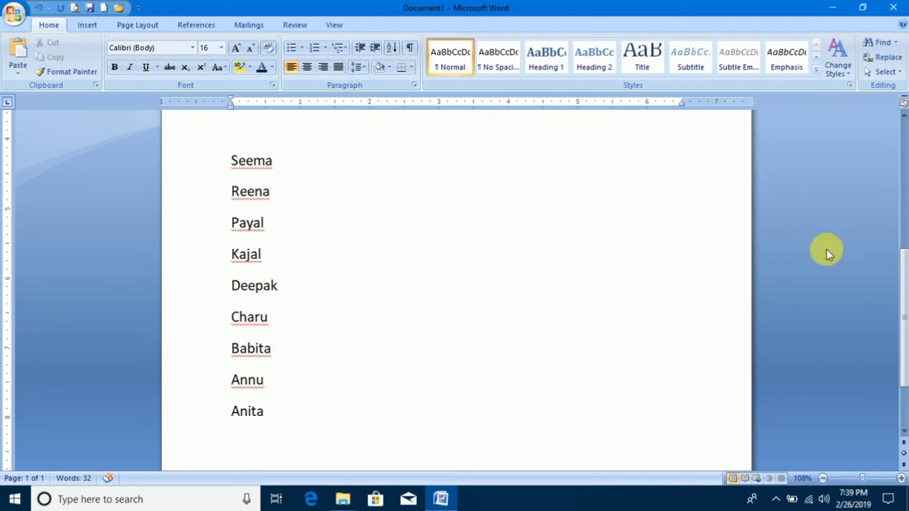
left_click_drag(905, 264, 902, 221)
left_click(250, 274)
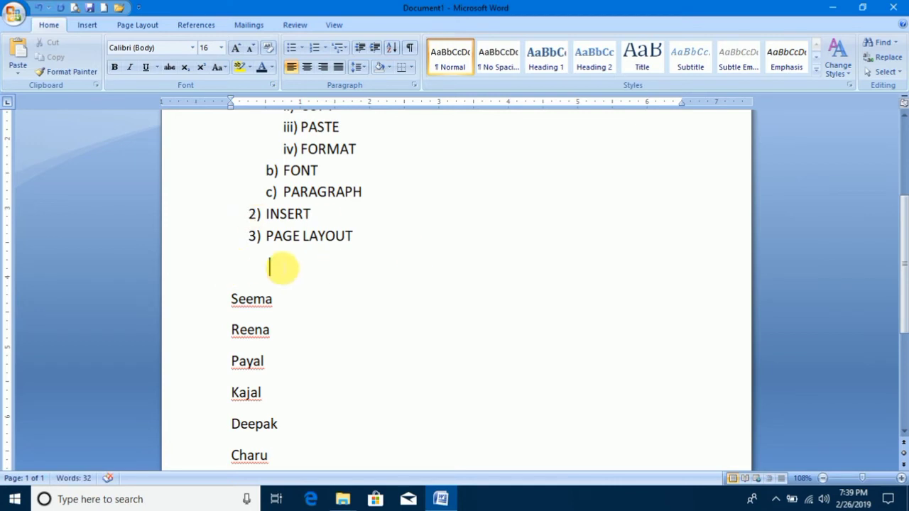
left_click(409, 52)
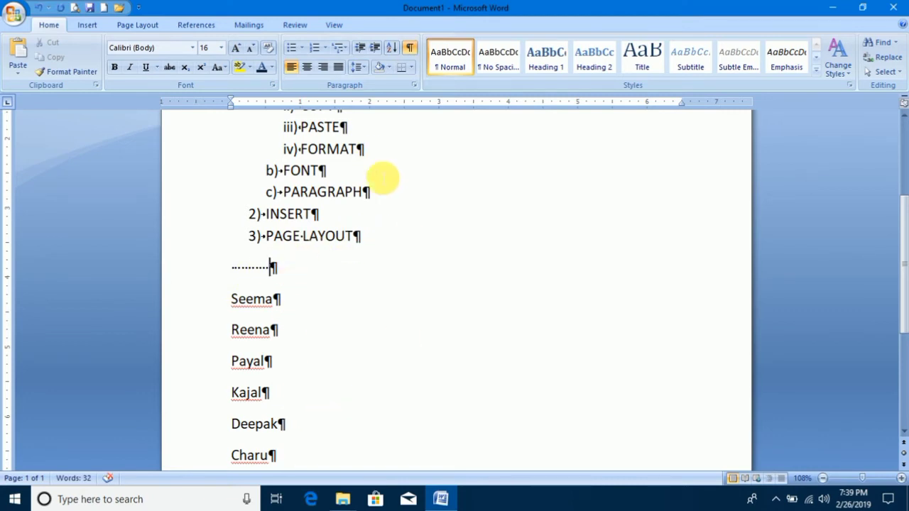
left_click(410, 48)
left_click(410, 48)
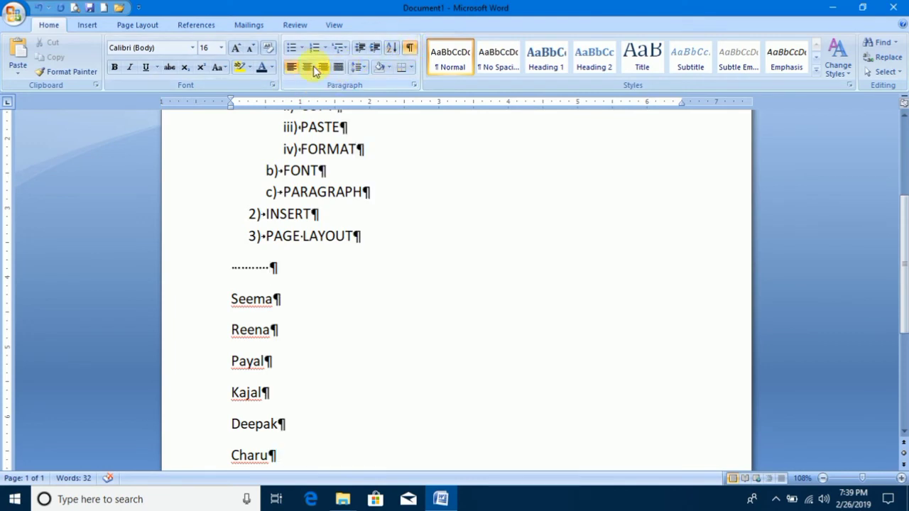
Open the XYZ document from the desktop, switch to its window and hide the formatting marks.
left_click(829, 8)
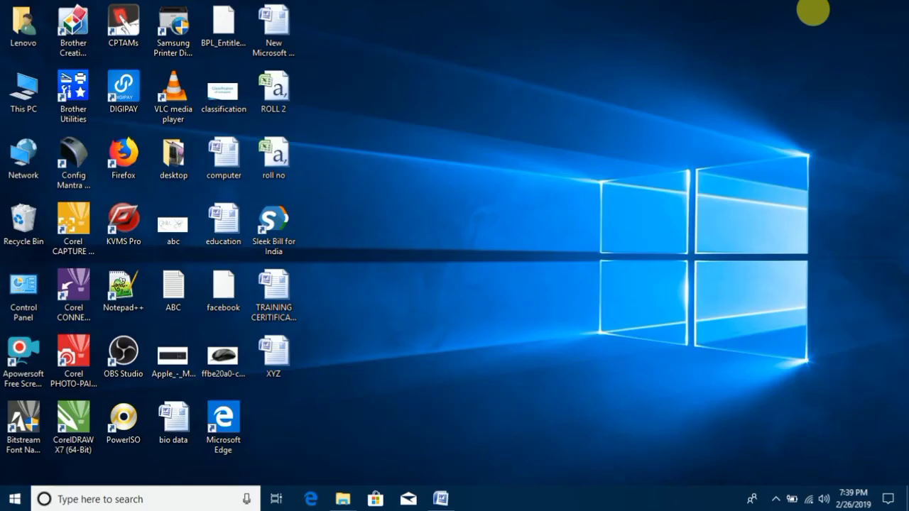
double_click(287, 352)
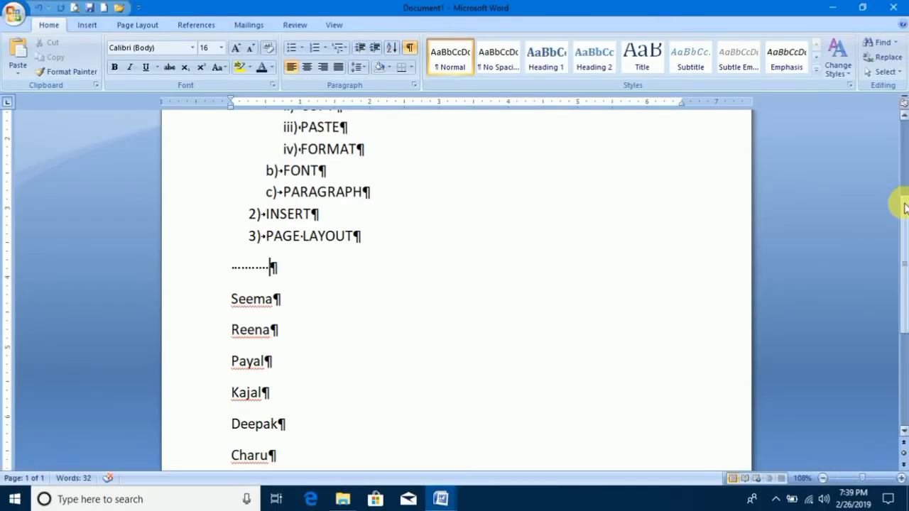
scroll(904, 217, "up", 2)
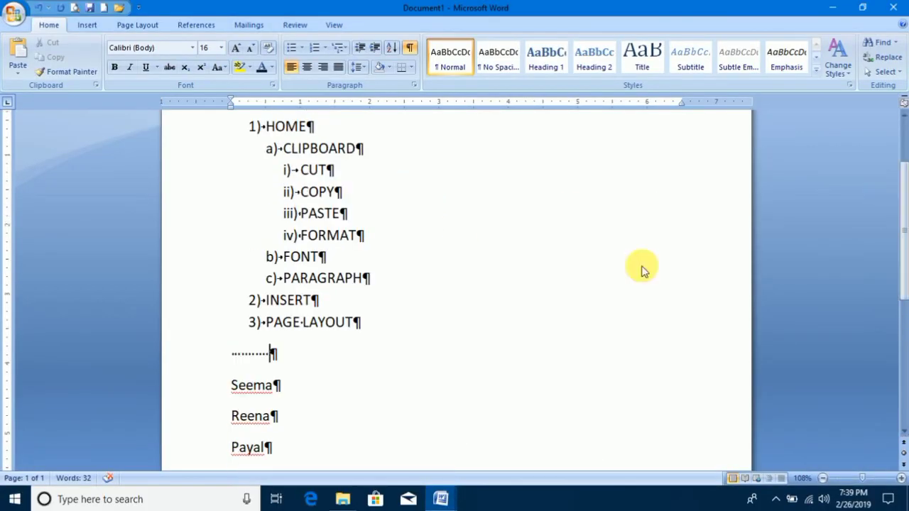
mouse_move(447, 497)
left_click(510, 450)
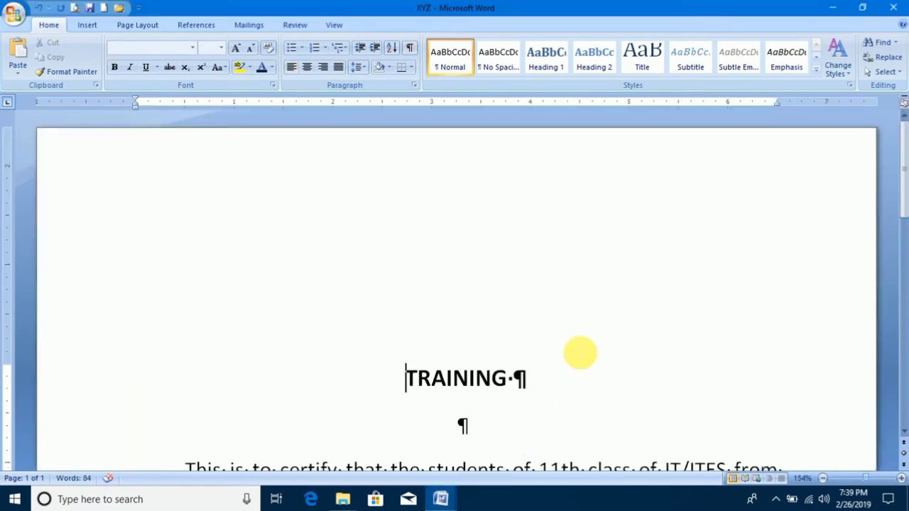
scroll(906, 213, "down", 3)
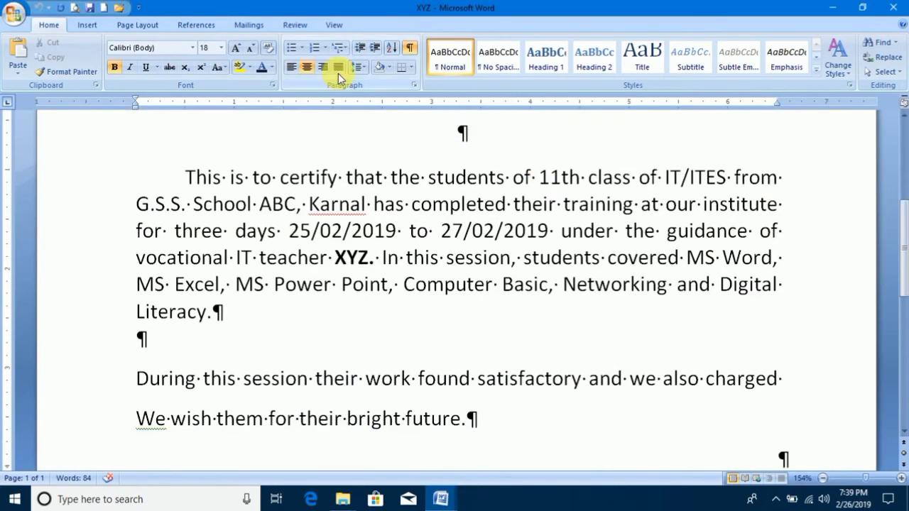
left_click(412, 52)
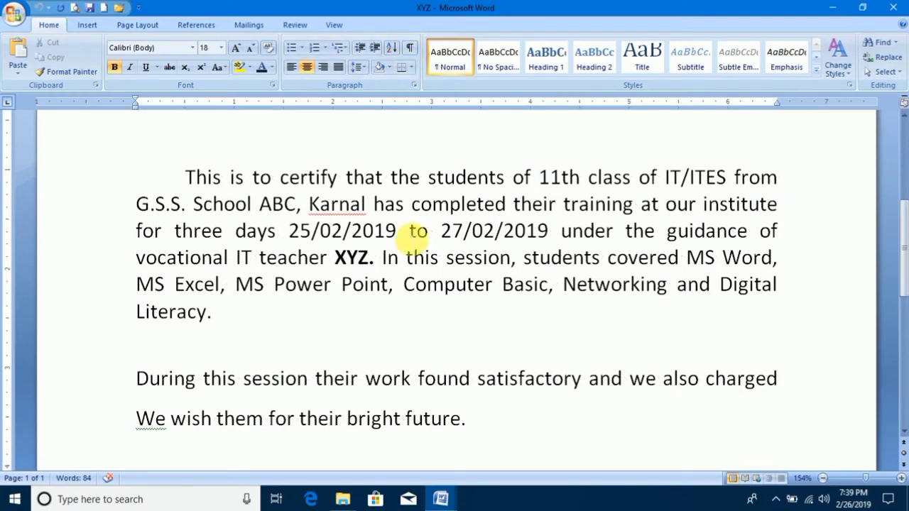
Left-align the certificate's body text, from "This is to certify" to "bright future", and deselect it.
left_click_drag(469, 432, 187, 176)
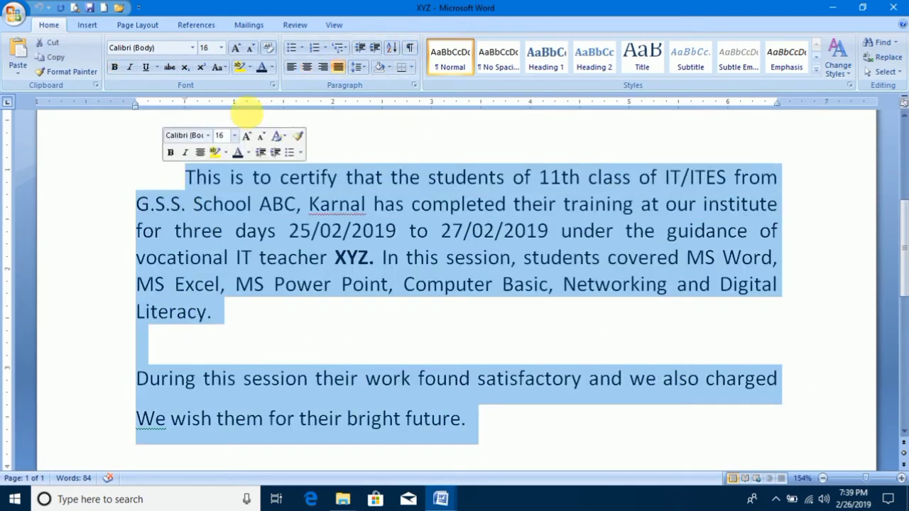
left_click(291, 66)
left_click(643, 231)
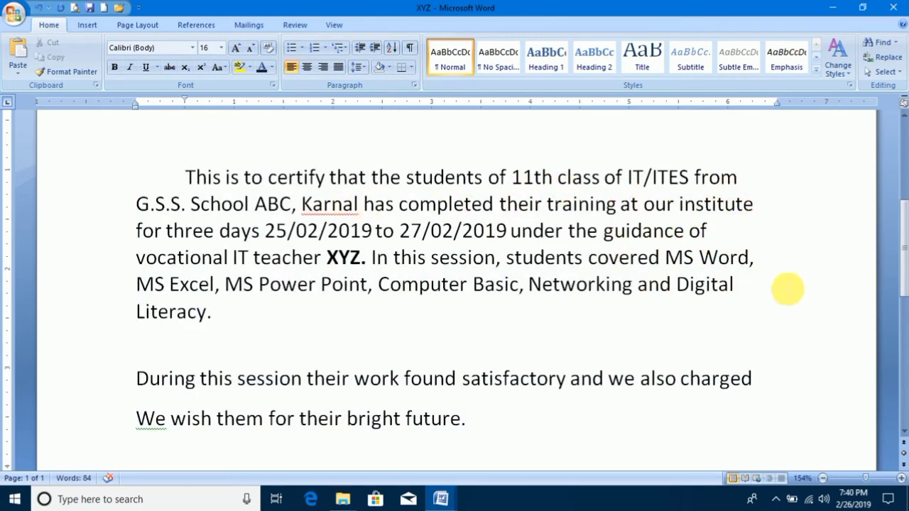
Justify the certificate's body text from "This is to certify" to "bright future".
left_click_drag(464, 420, 402, 392)
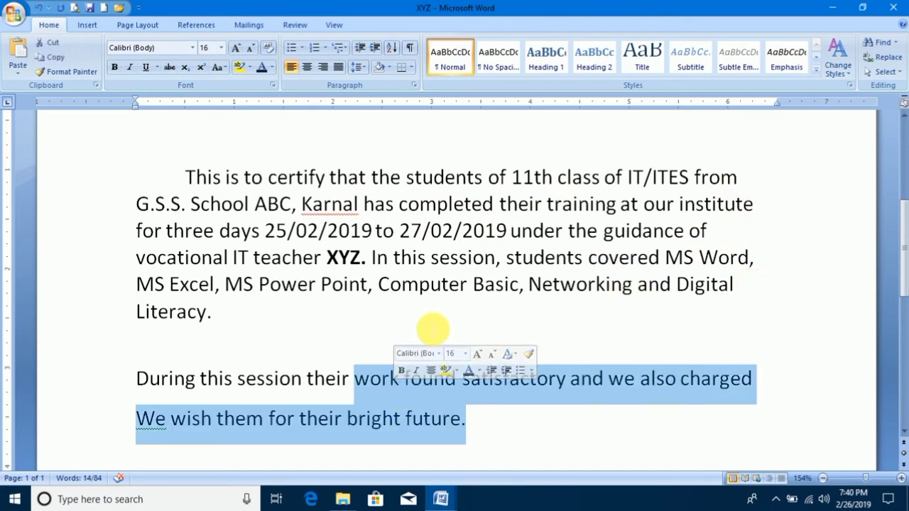
left_click_drag(524, 436, 174, 177)
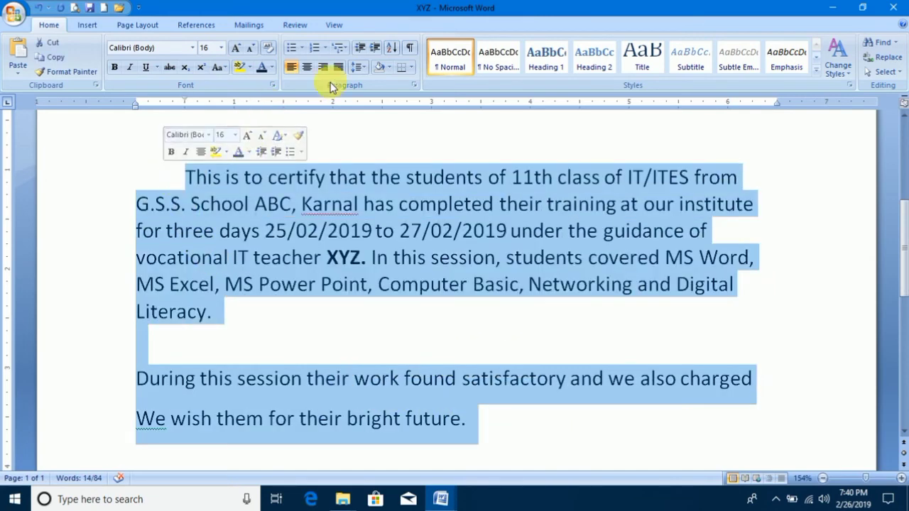
left_click(338, 67)
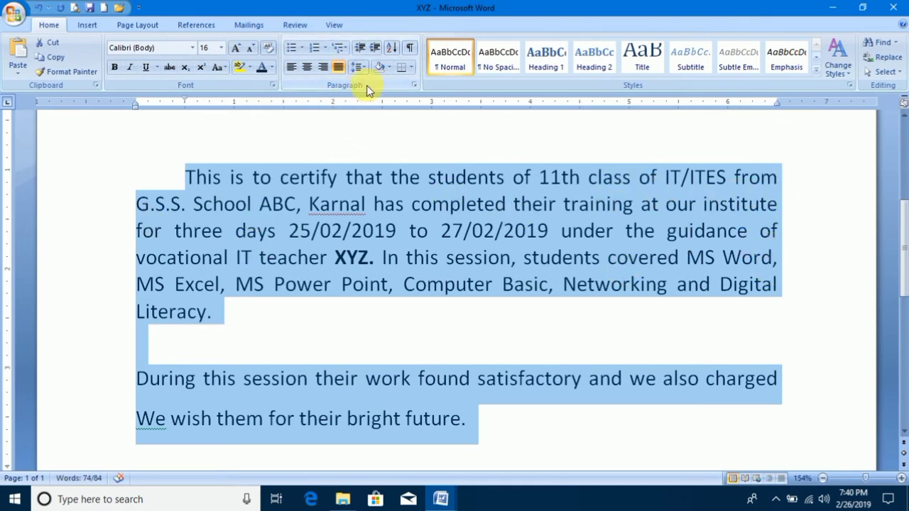
Try line spacings of 1.15, 1.5 and 2.0 on the selected body text.
left_click(363, 67)
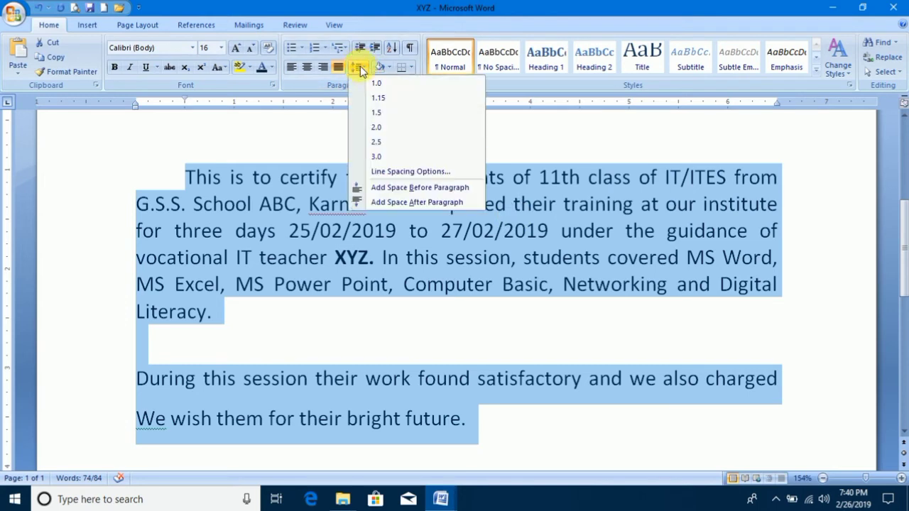
left_click(358, 67)
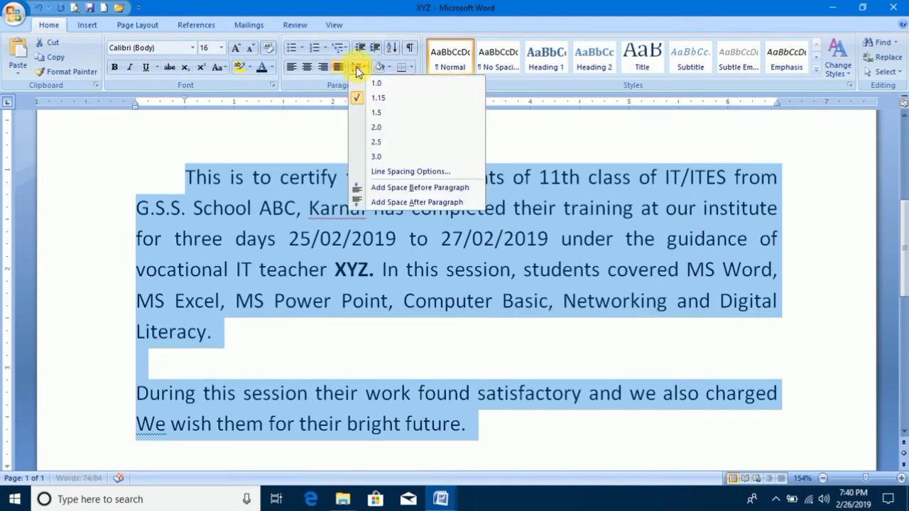
left_click(376, 112)
left_click(358, 68)
left_click(375, 128)
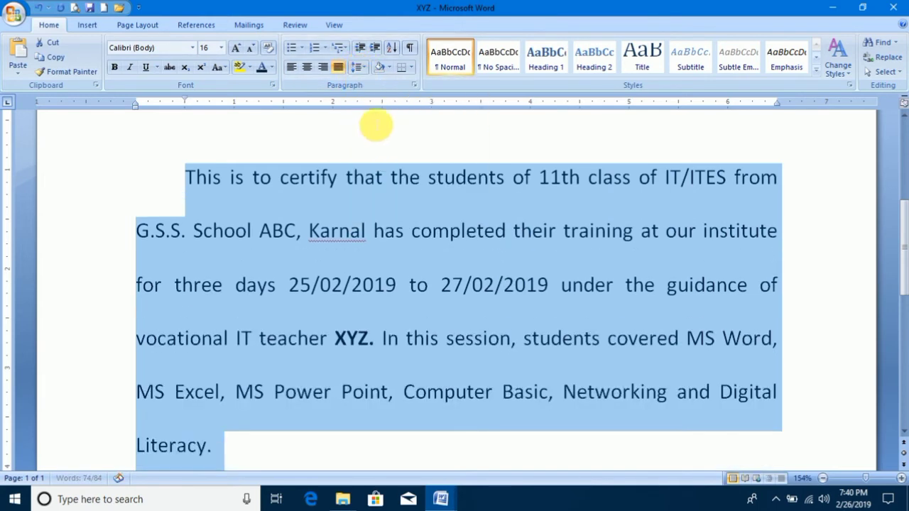
Set the selected body text's line spacing to 1.15 and deselect it.
left_click(358, 67)
left_click(376, 83)
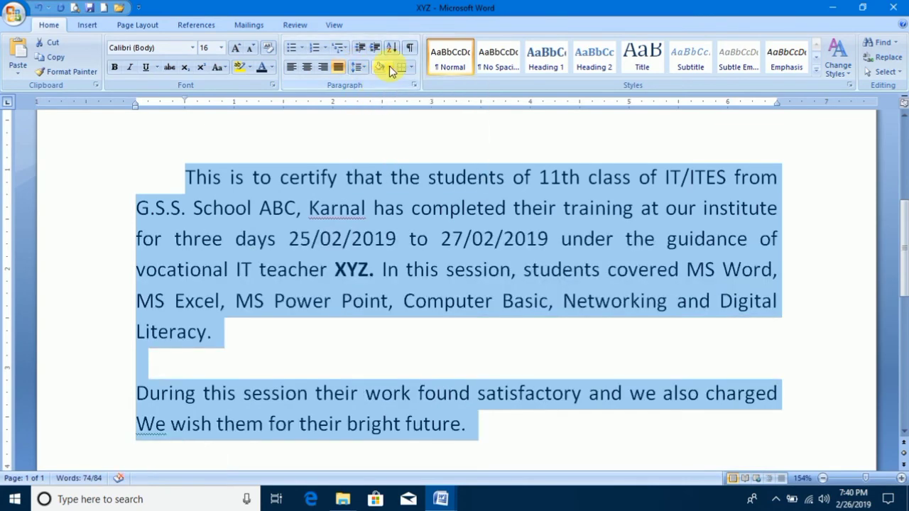
left_click(344, 132)
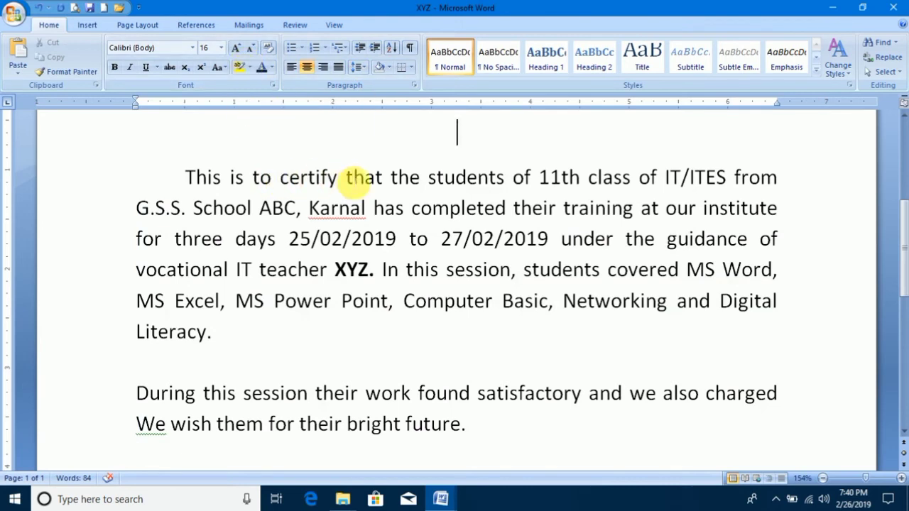
Highlight the word "certify" in the first paragraph with yellow.
left_click_drag(346, 178, 279, 178)
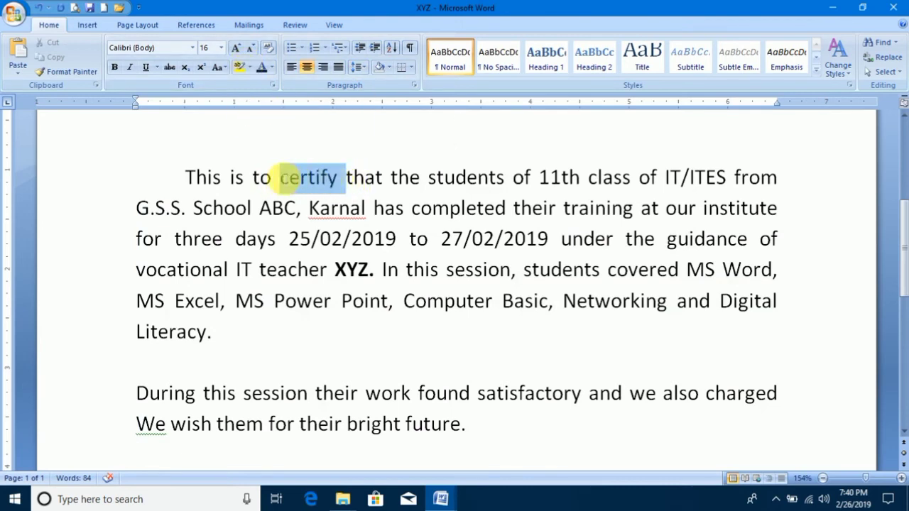
left_click(247, 68)
left_click(248, 82)
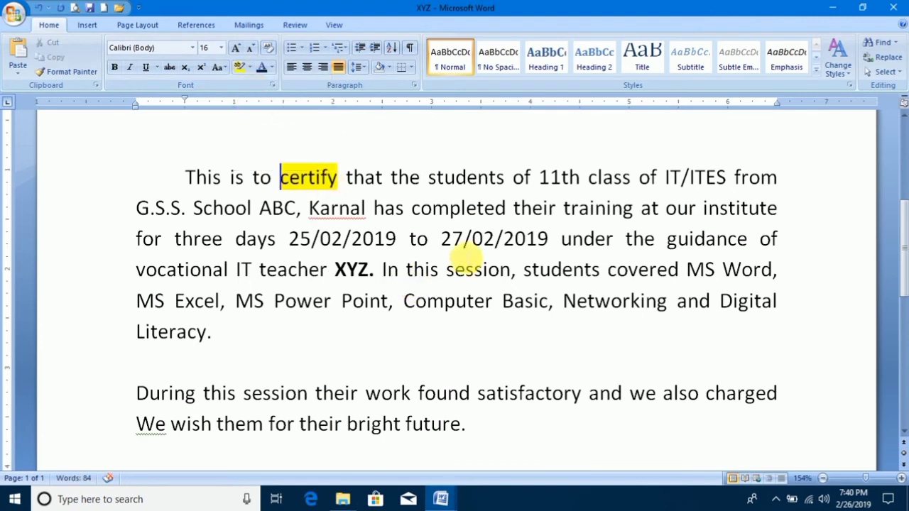
Apply yellow shading to the word "three" in the first paragraph and deselect it.
left_click_drag(223, 238, 176, 241)
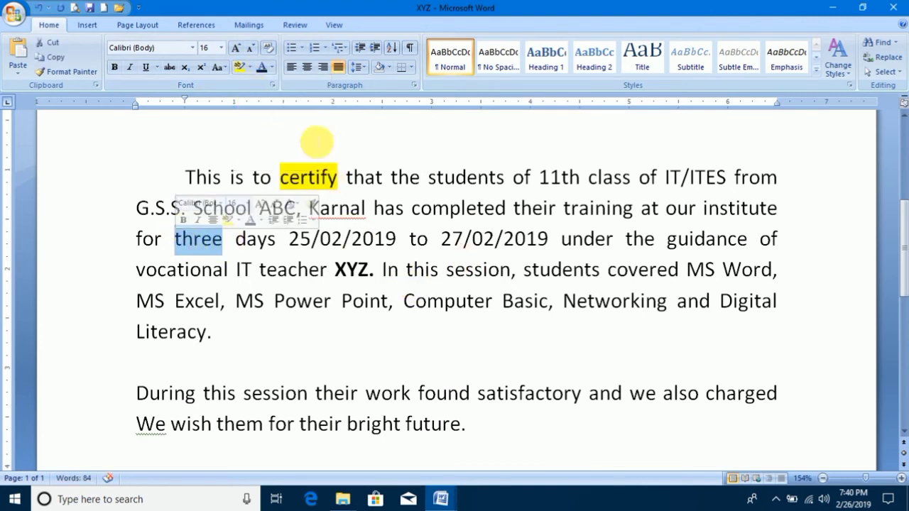
left_click(387, 68)
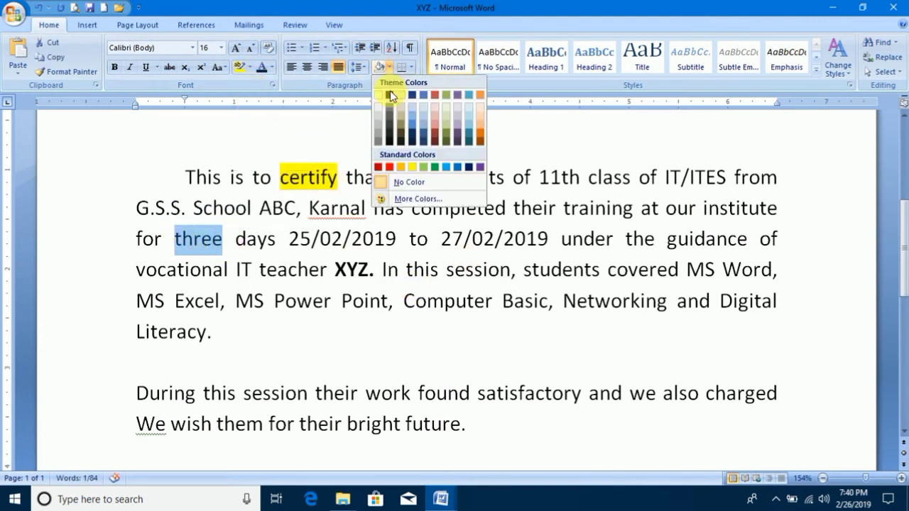
left_click(413, 166)
left_click(311, 239)
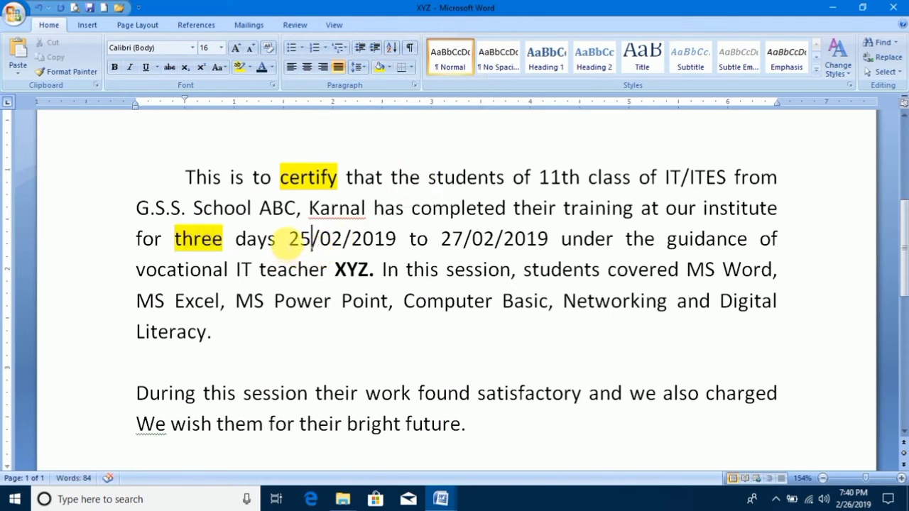
Apply yellow shading to the text "days 25/02/2019 to" in the first paragraph and deselect it.
left_click_drag(276, 241, 258, 241)
left_click_drag(440, 241, 262, 245)
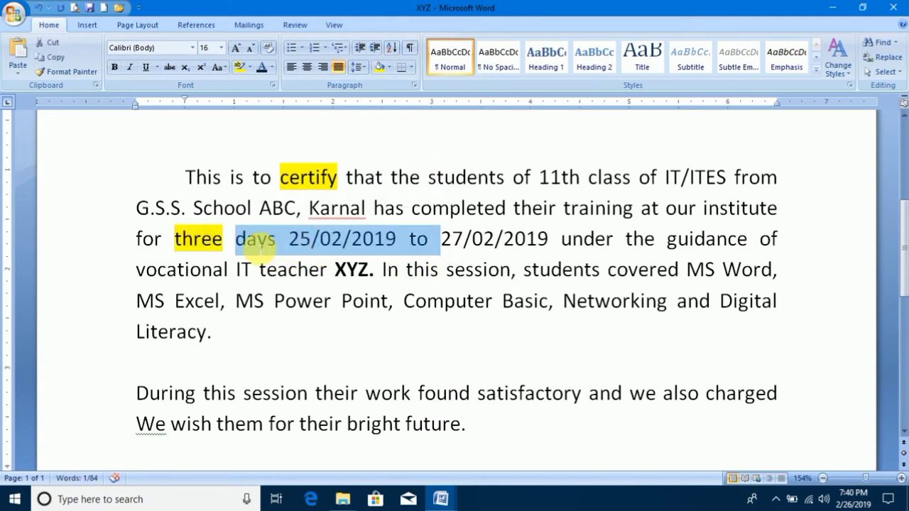
left_click(388, 67)
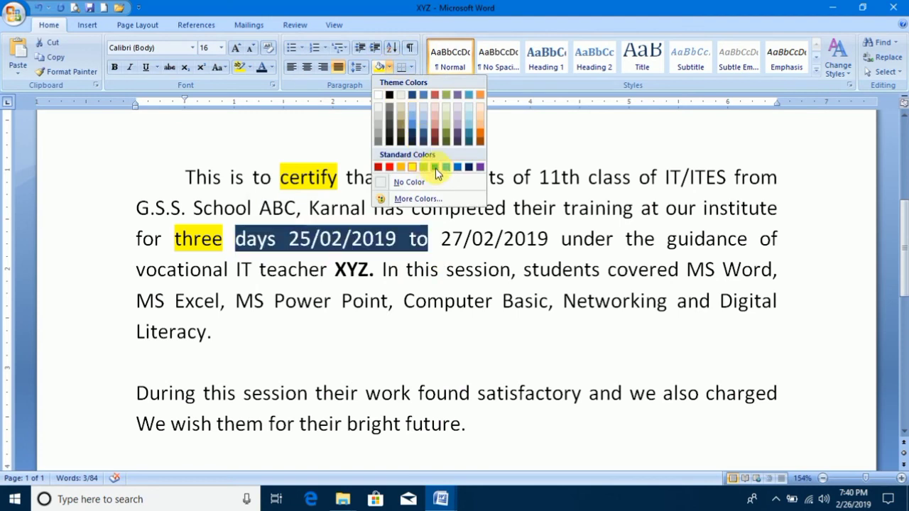
left_click(411, 165)
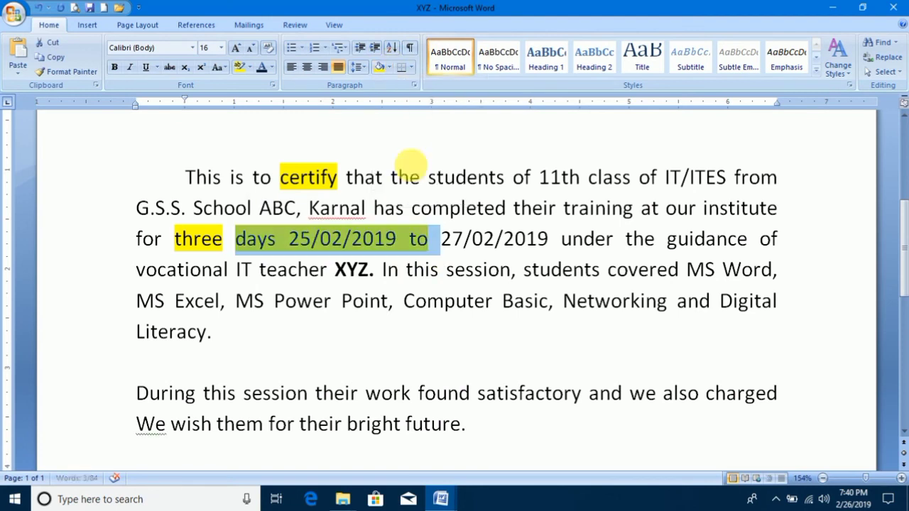
left_click(432, 152)
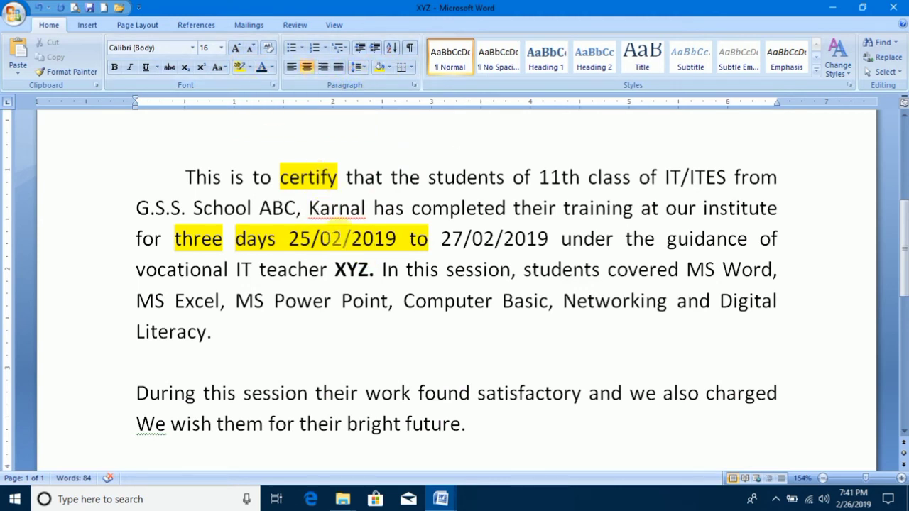
Apply the same yellow shading to the word "Literacy." at the end of the first paragraph.
left_click_drag(211, 331, 136, 332)
left_click(380, 66)
left_click(236, 364)
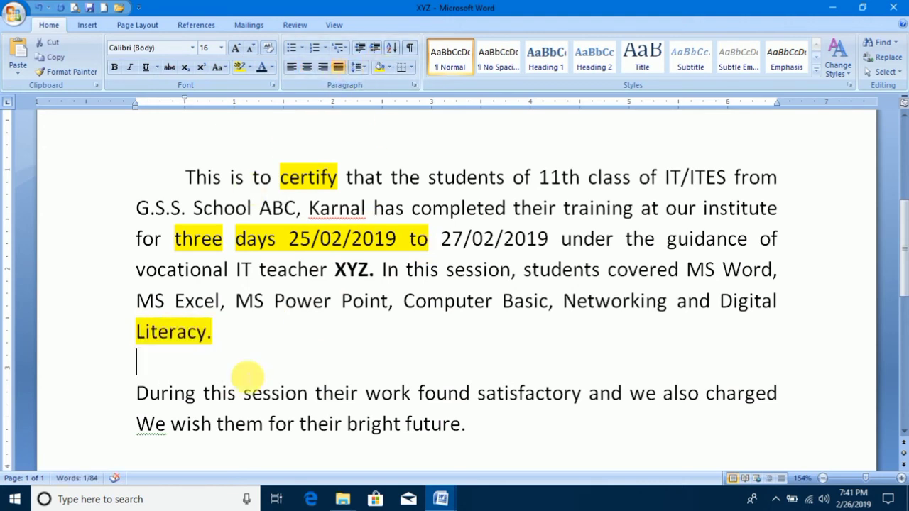
Left-align the first body paragraph, from "This is to certify" to "Literacy.", and deselect it.
left_click_drag(217, 332, 186, 177)
left_click(291, 67)
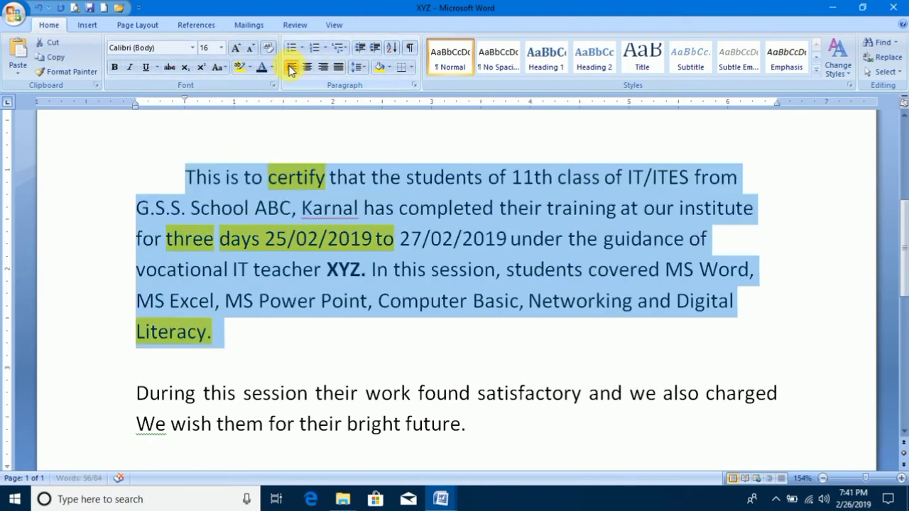
left_click(320, 239)
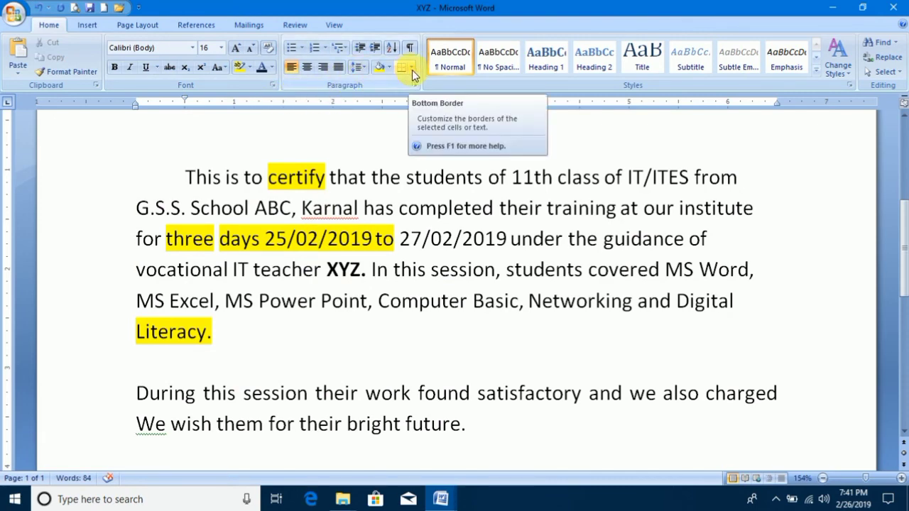
Apply All Borders to the body text from the blank line above "This is to certify" through "bright future.".
left_click_drag(471, 431, 166, 127)
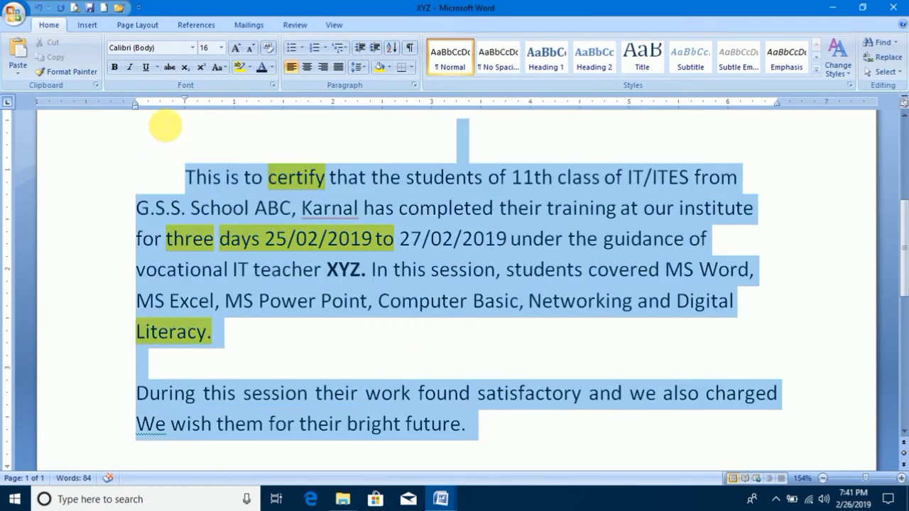
left_click(411, 67)
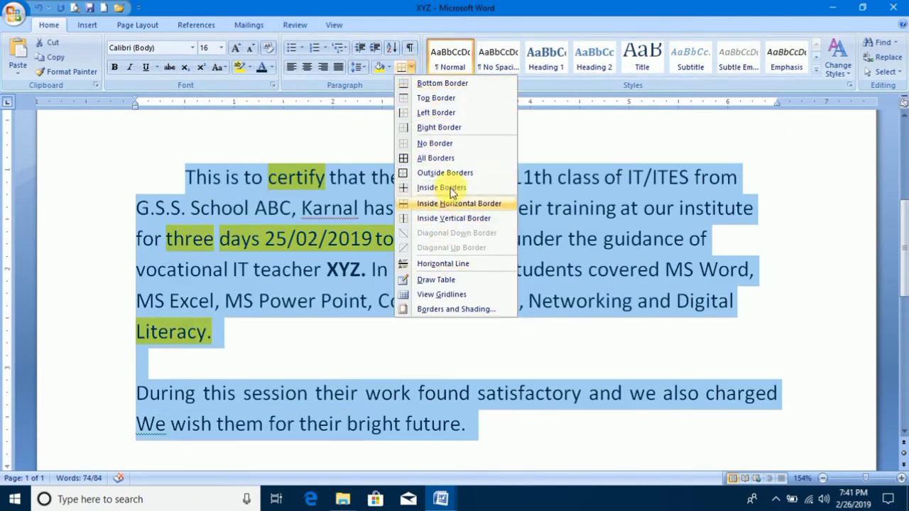
left_click(453, 159)
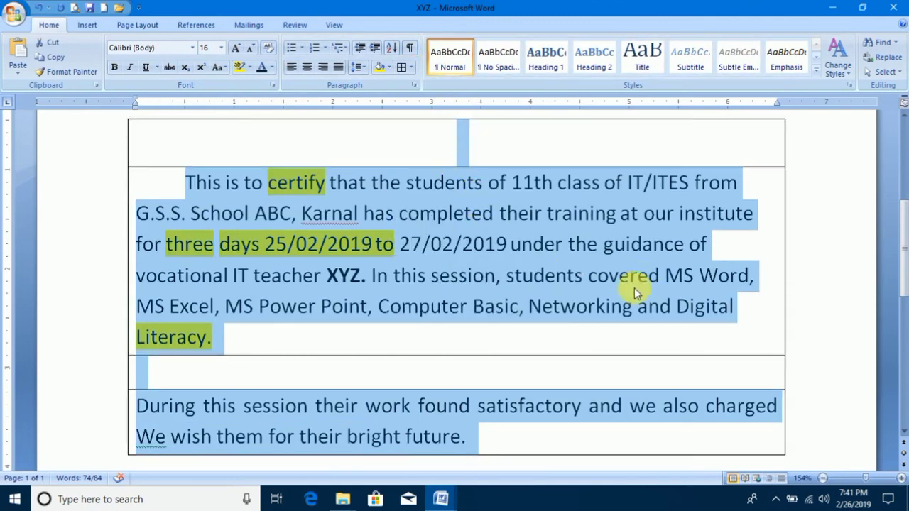
left_click(522, 235)
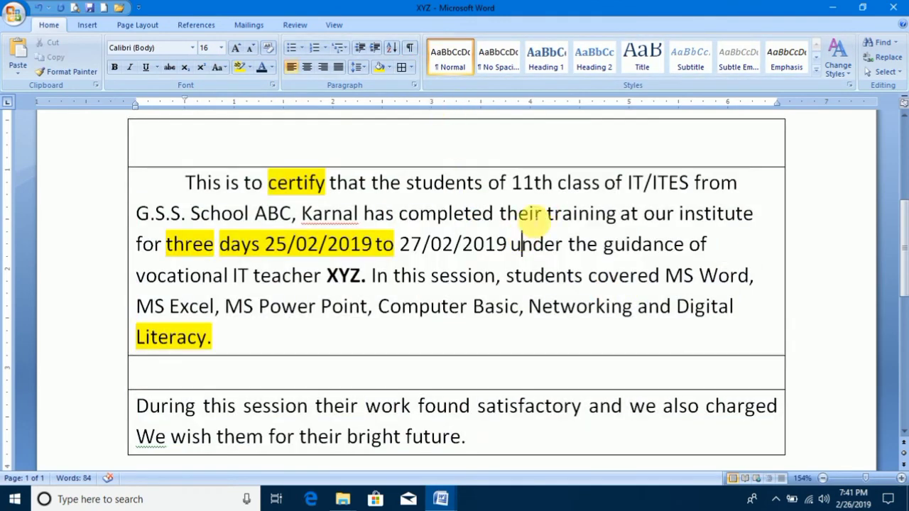
Remove the borders from the body text with No Border.
left_click(411, 67)
left_click(425, 157)
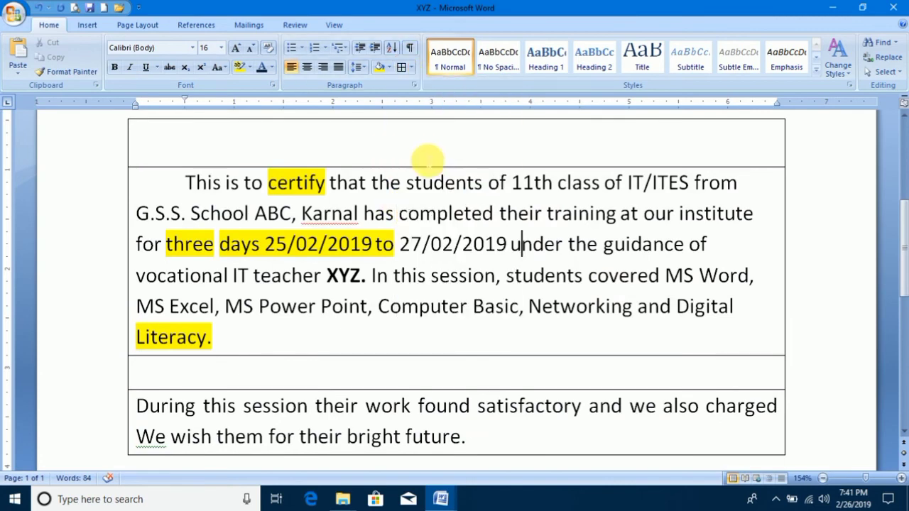
left_click(405, 67)
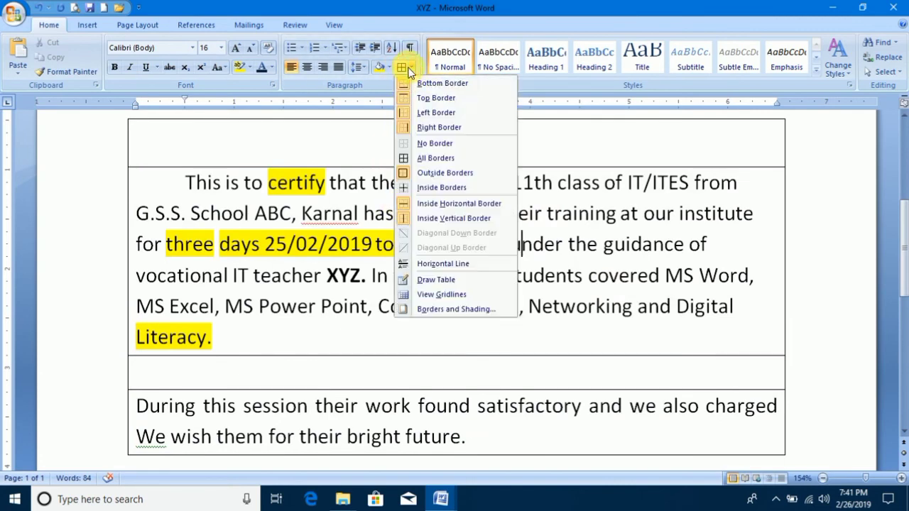
left_click(426, 142)
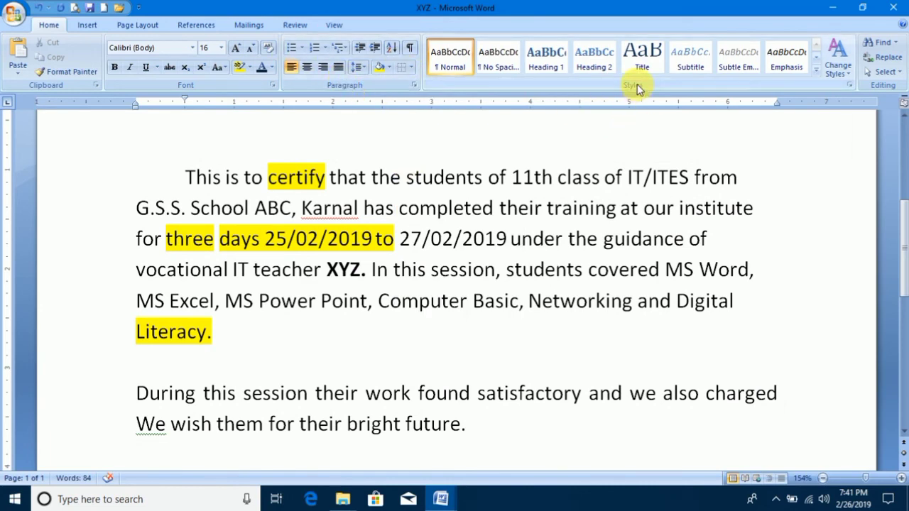
Return to the start of the XYZ document and close it without saving the changes.
left_click_drag(905, 207, 904, 105)
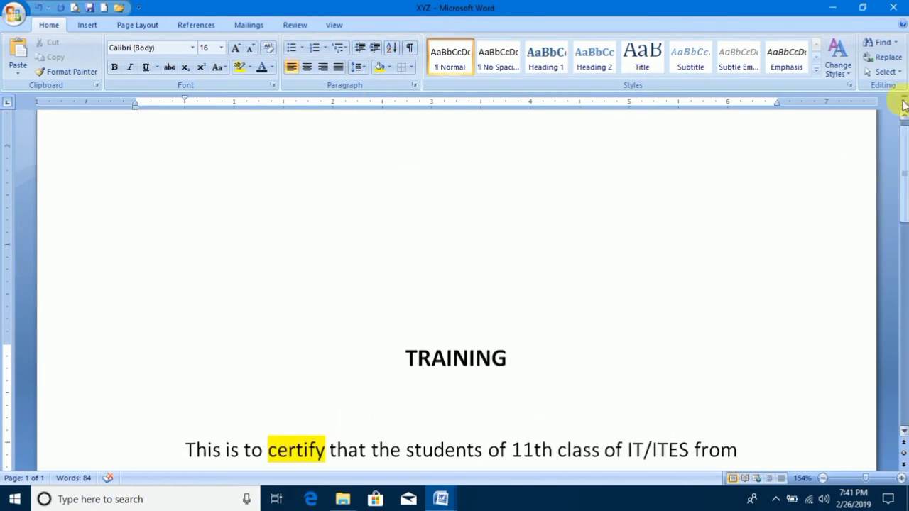
left_click(893, 10)
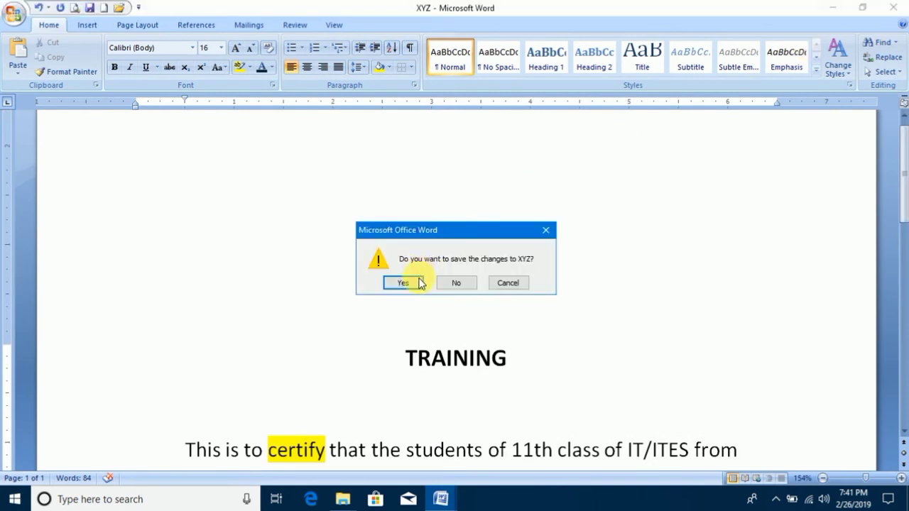
left_click(460, 281)
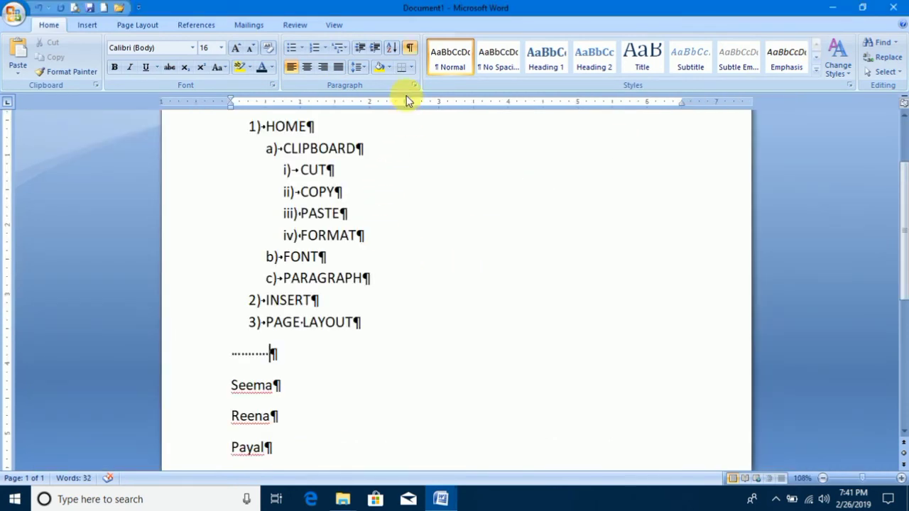
Hide the formatting marks in Document1 and apply the Title style to the "MS WORD" line.
left_click(408, 47)
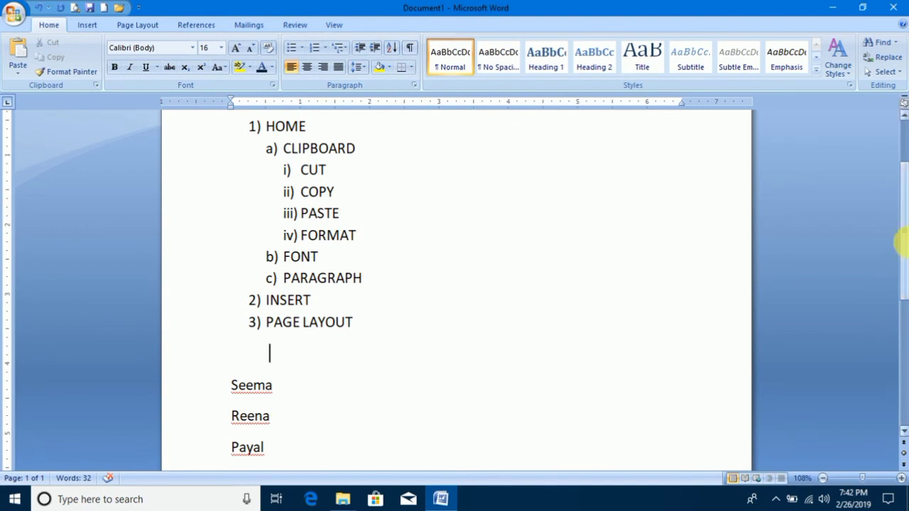
left_click_drag(901, 201, 899, 152)
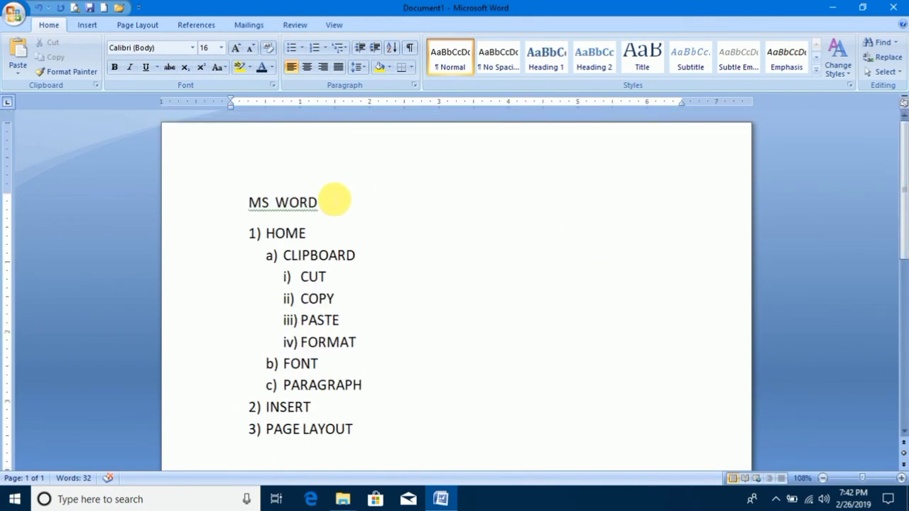
left_click_drag(250, 203, 331, 205)
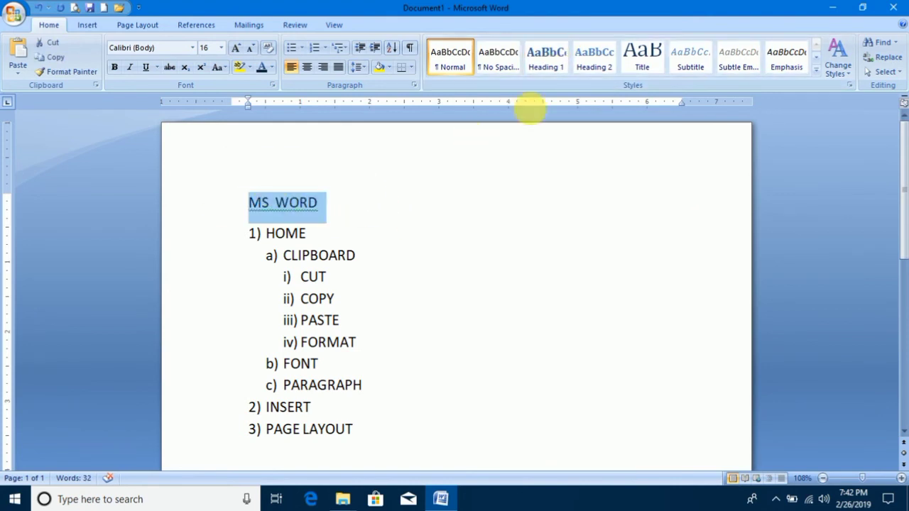
left_click(551, 54)
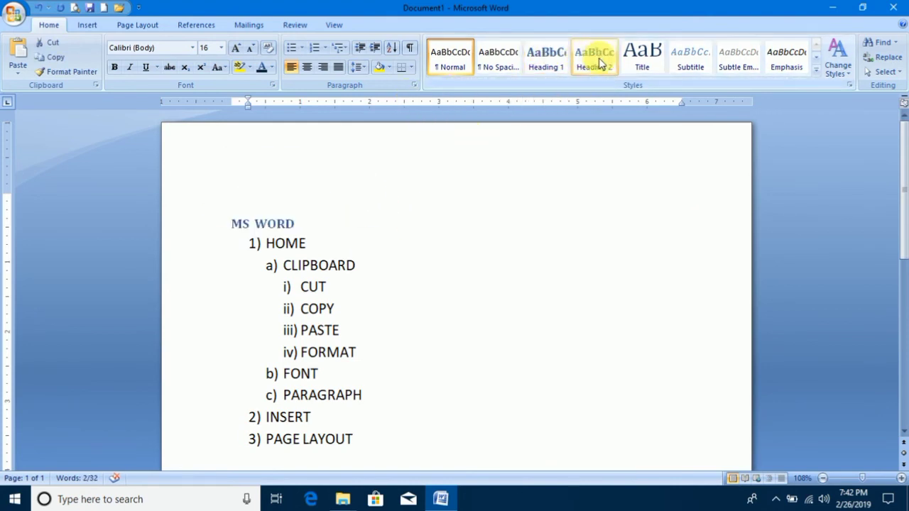
left_click(636, 61)
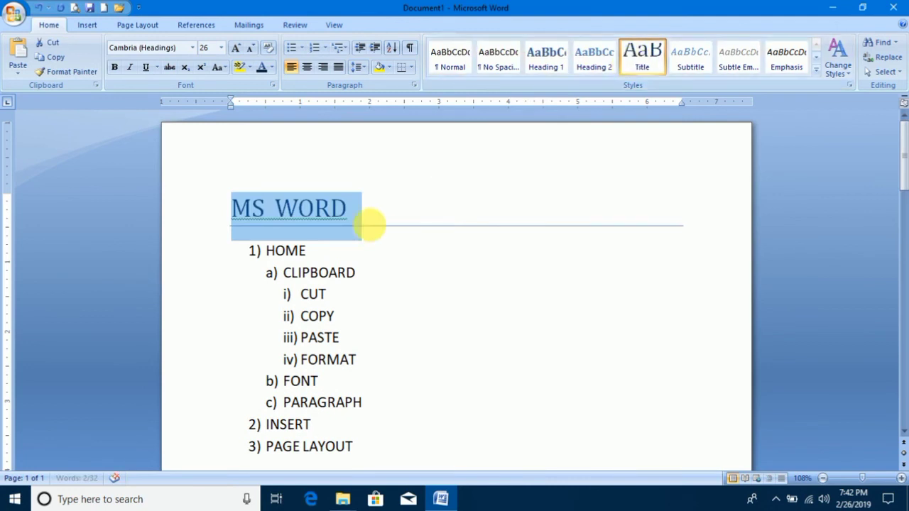
Apply the Heading 1 style to "HOME" and the Heading 2 style to "CLIPBOARD".
left_click_drag(306, 251, 268, 253)
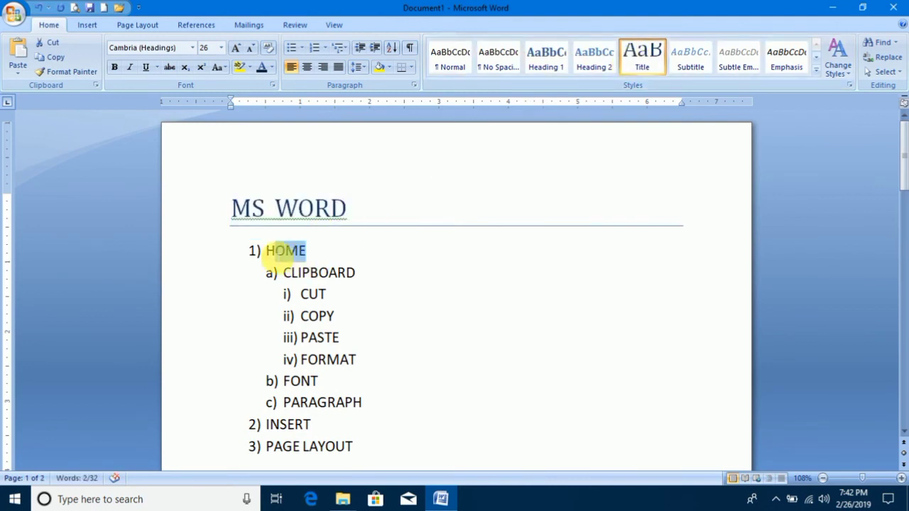
left_click(547, 63)
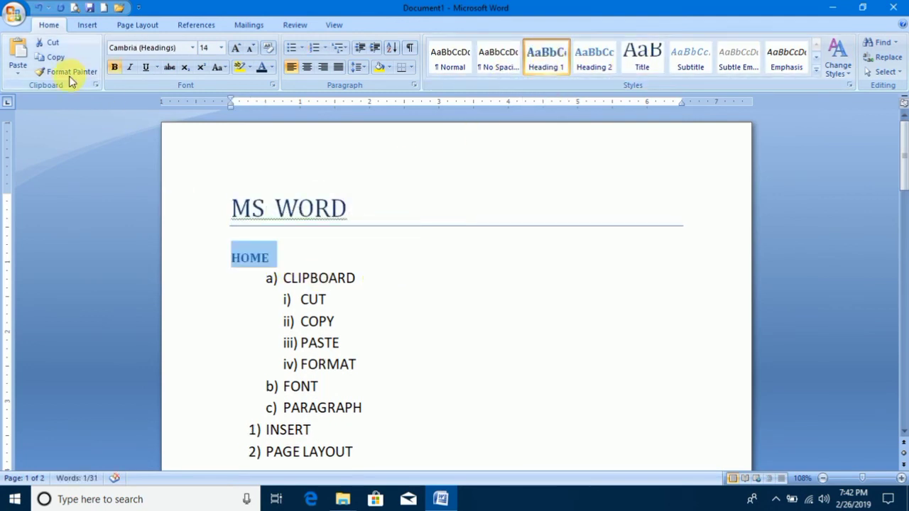
left_click_drag(356, 278, 285, 278)
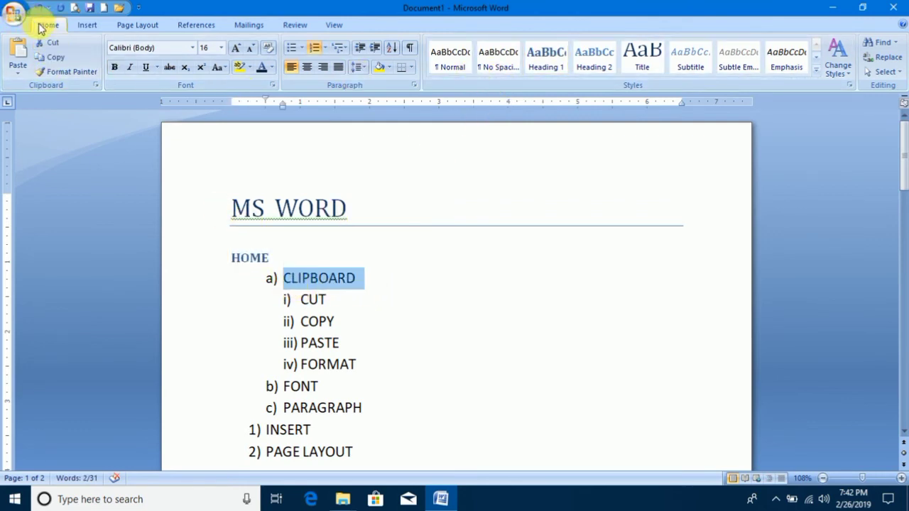
left_click(594, 59)
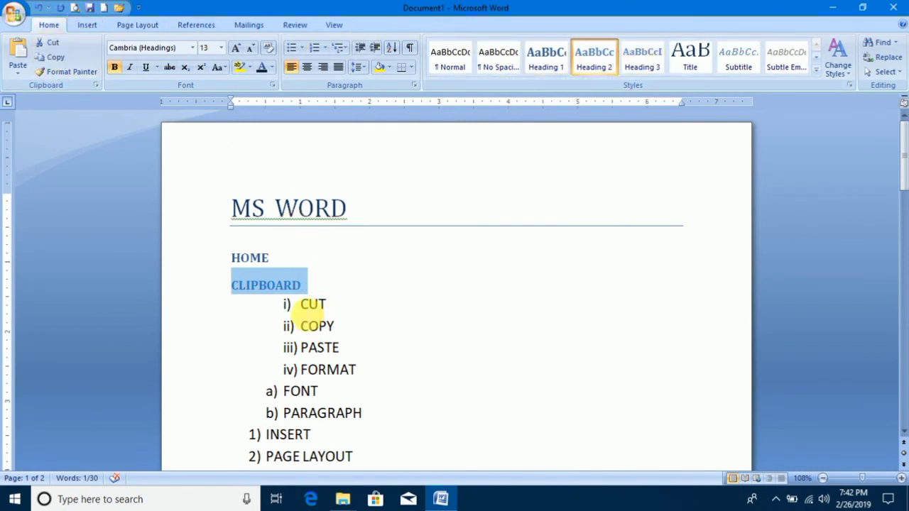
Apply the Strong style to the list items CUT, COPY, PASTE and FORMAT under "CLIPBOARD".
left_click_drag(302, 304, 348, 374)
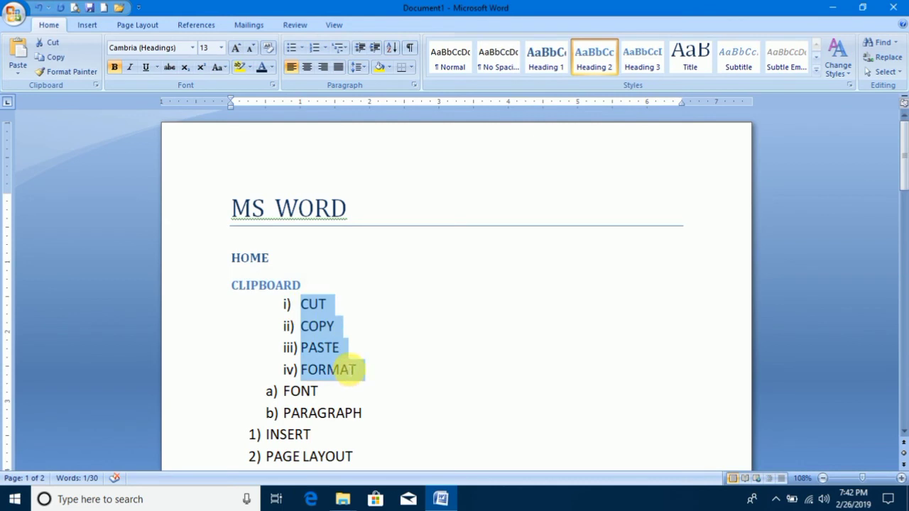
left_click(817, 74)
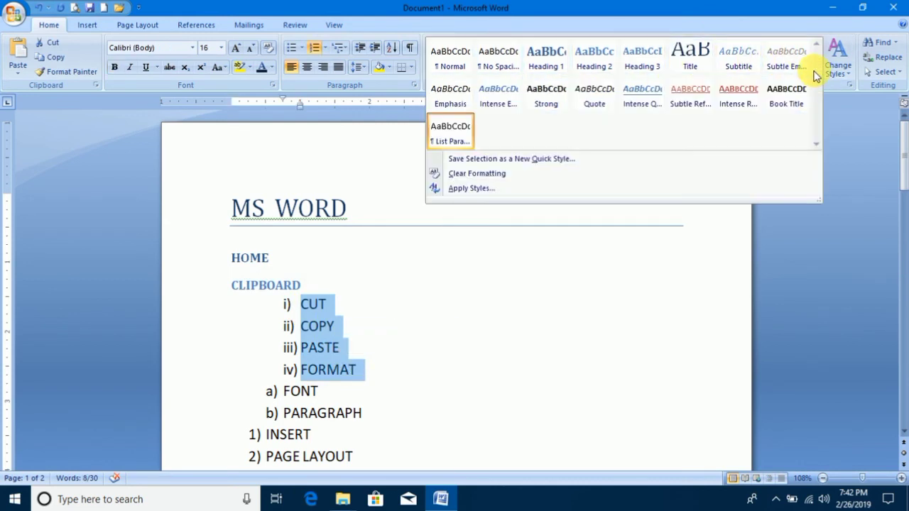
left_click(547, 103)
Apply the Heading 2 style to the "FONT" and "PARAGRAPH" list items.
left_click_drag(327, 365, 298, 365)
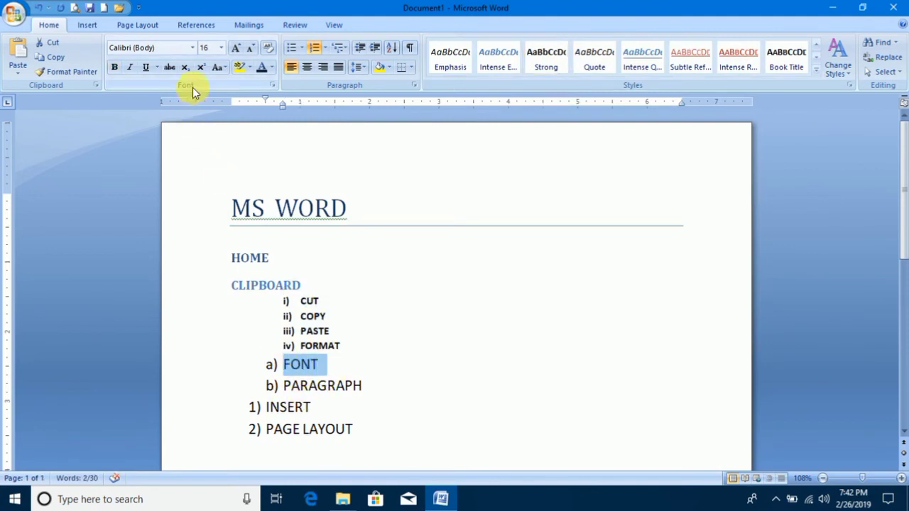
left_click(817, 45)
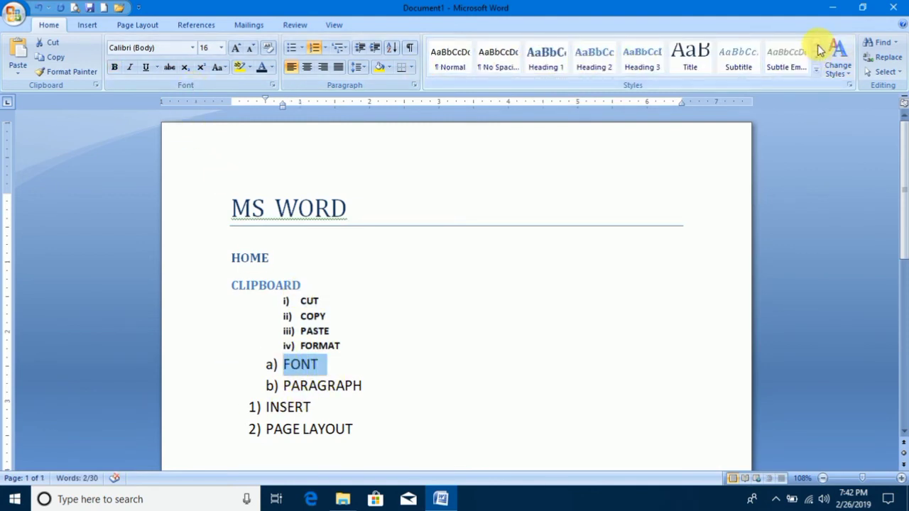
left_click(594, 57)
left_click_drag(383, 391, 291, 389)
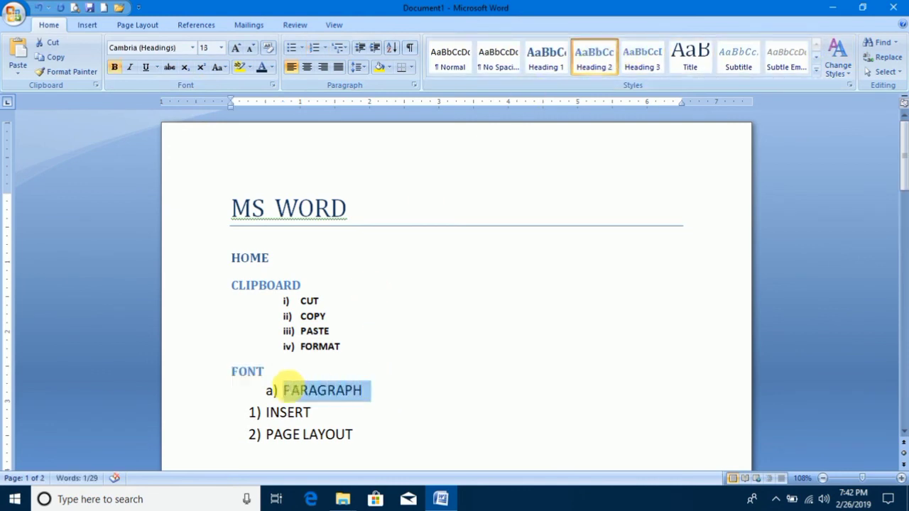
left_click(589, 56)
Apply the Heading 1 style to the "INSERT" and "PAGE LAYOUT" list items and deselect them.
left_click_drag(364, 449, 269, 417)
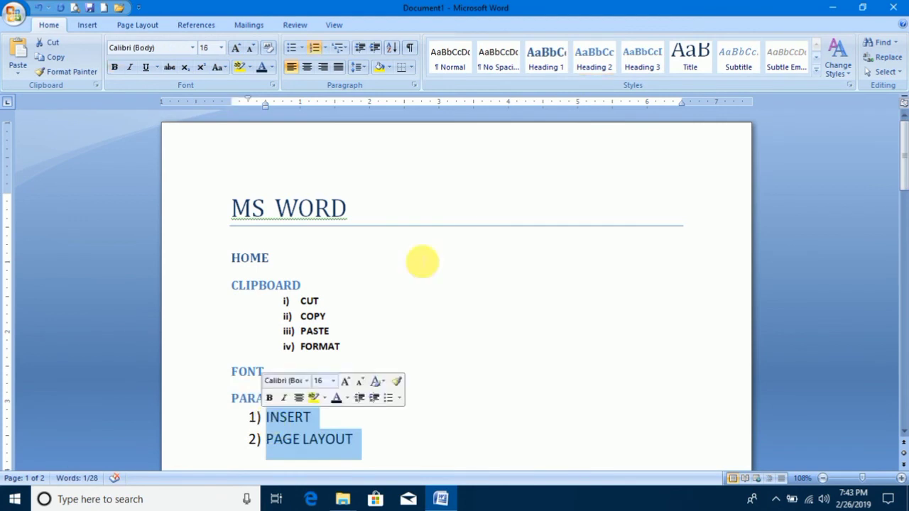
left_click(546, 56)
left_click(468, 253)
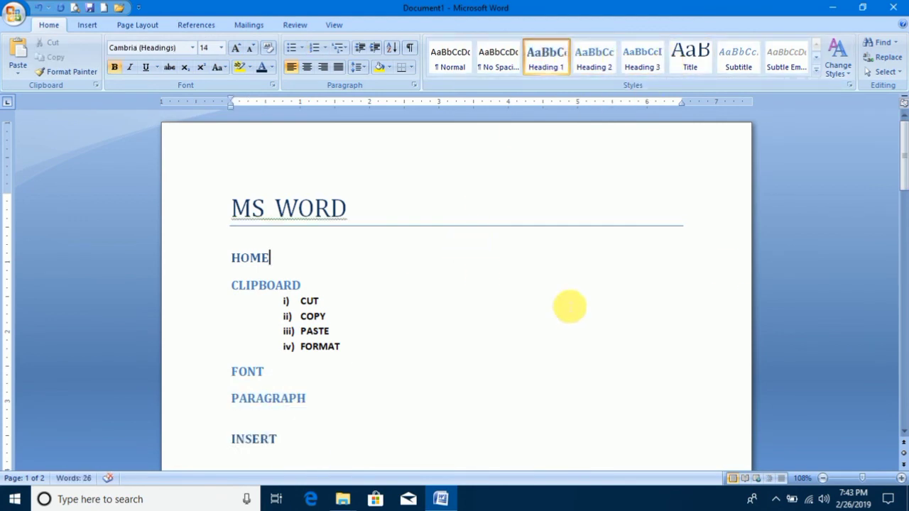
Change the document's style set to Fancy.
left_click_drag(901, 169, 903, 174)
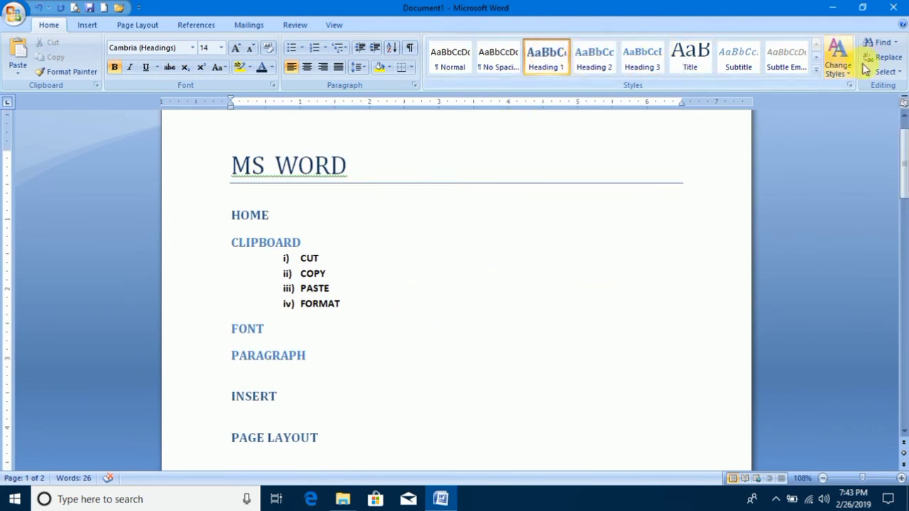
left_click(839, 62)
mouse_move(861, 88)
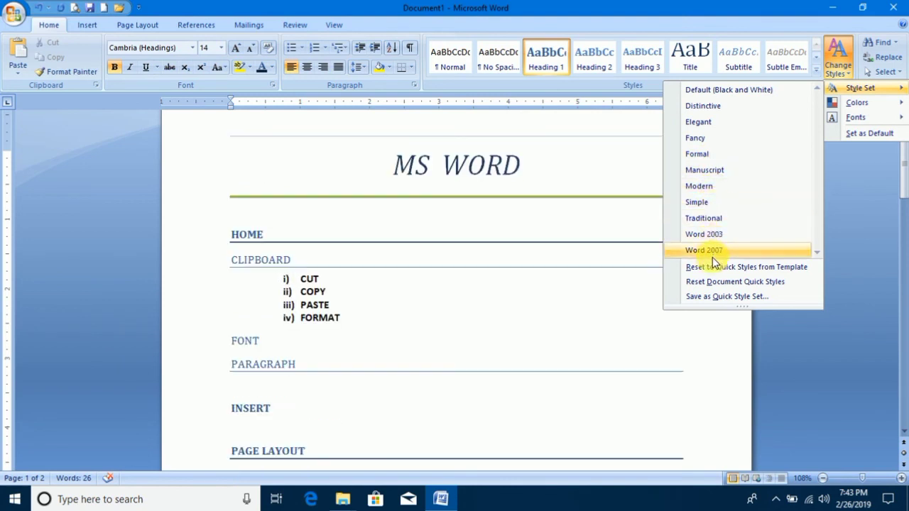
left_click(714, 142)
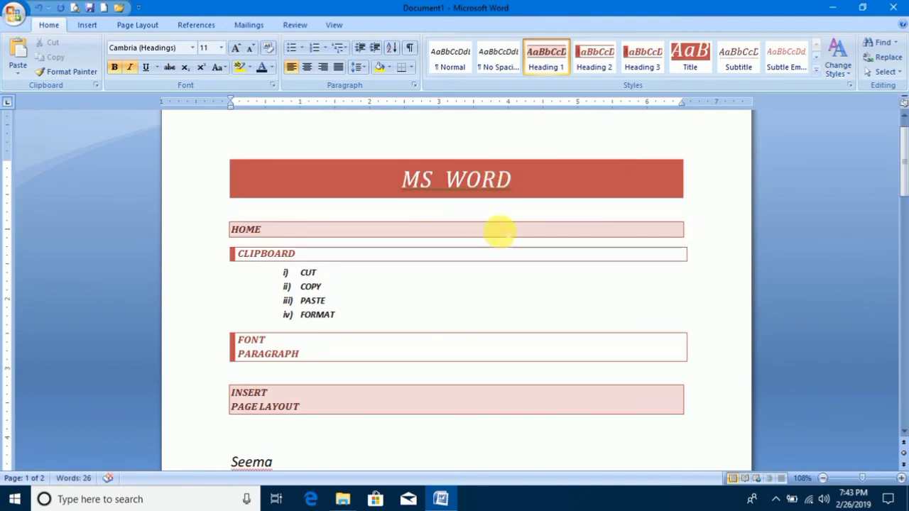
Change the color scheme of the document's styles to Concourse.
left_click(848, 75)
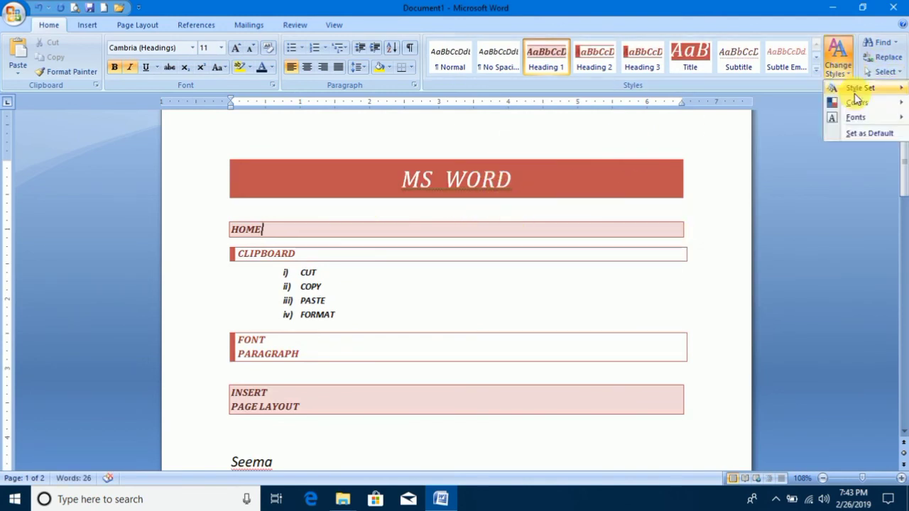
mouse_move(857, 103)
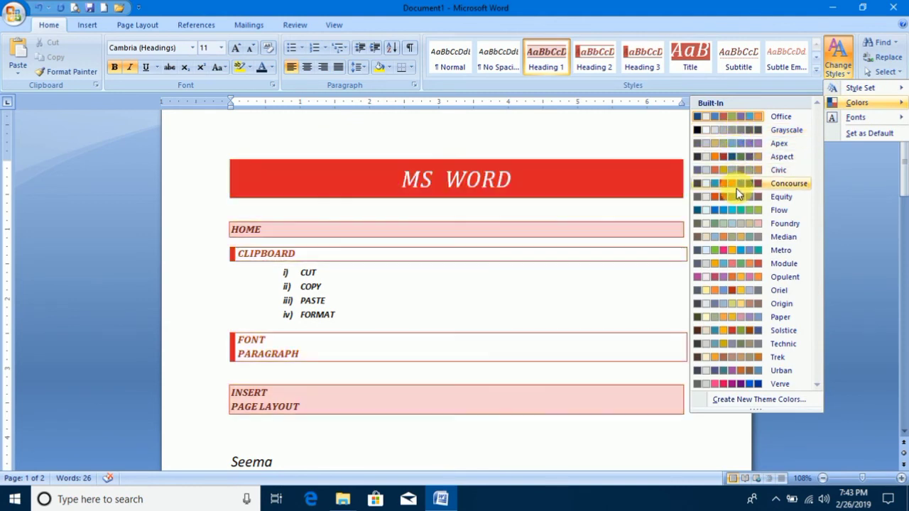
left_click(737, 188)
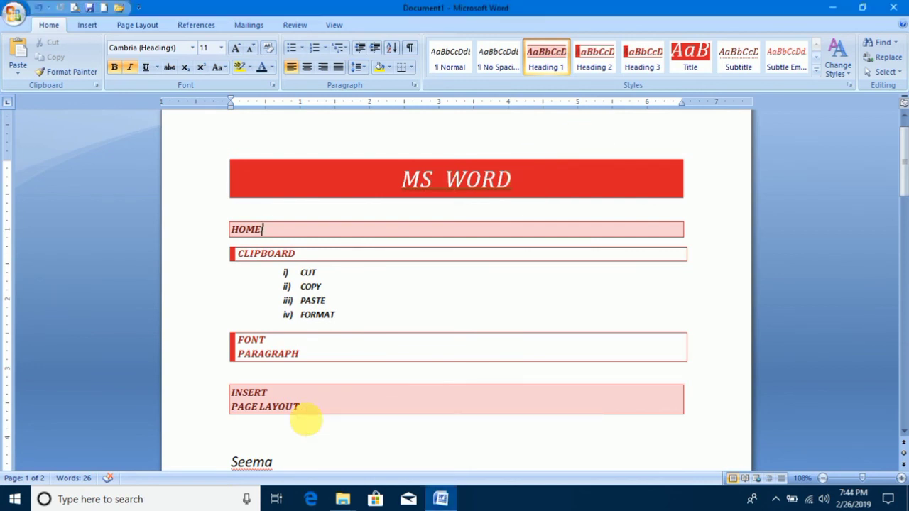
Open the built-in theme font choices for the document's styles.
left_click(840, 71)
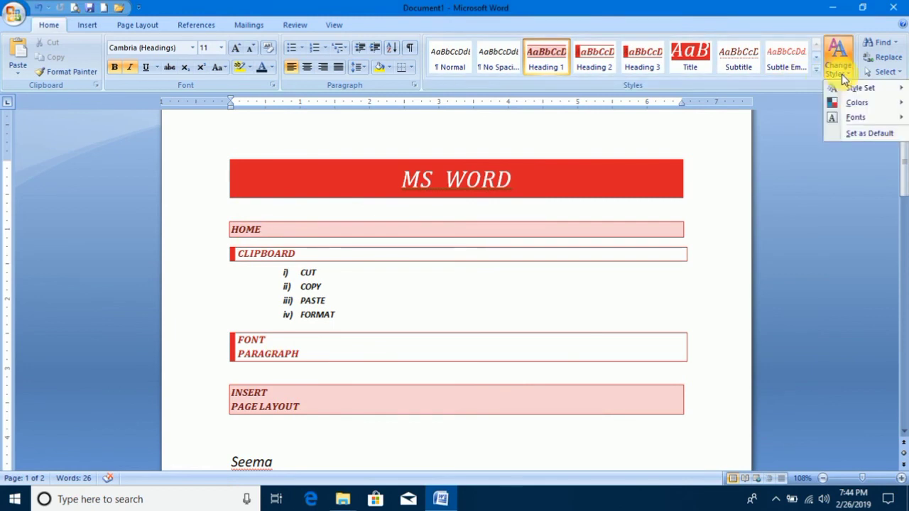
mouse_move(867, 117)
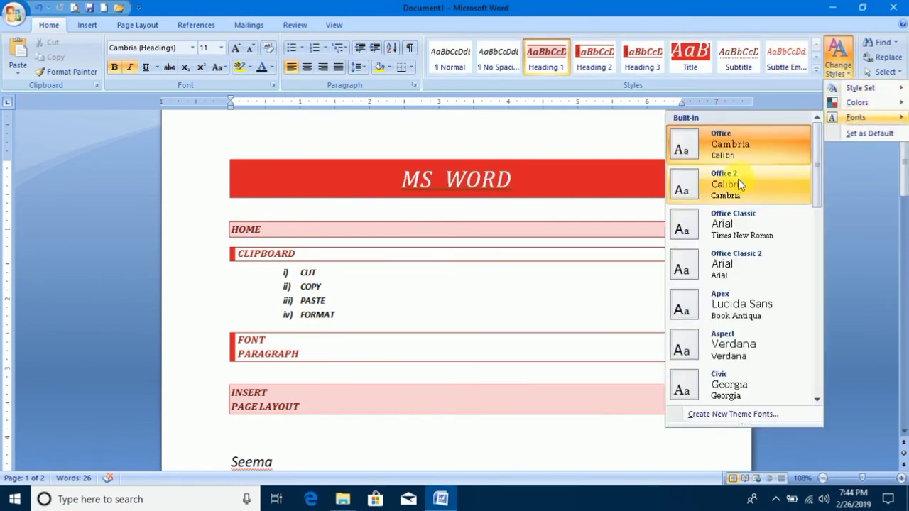